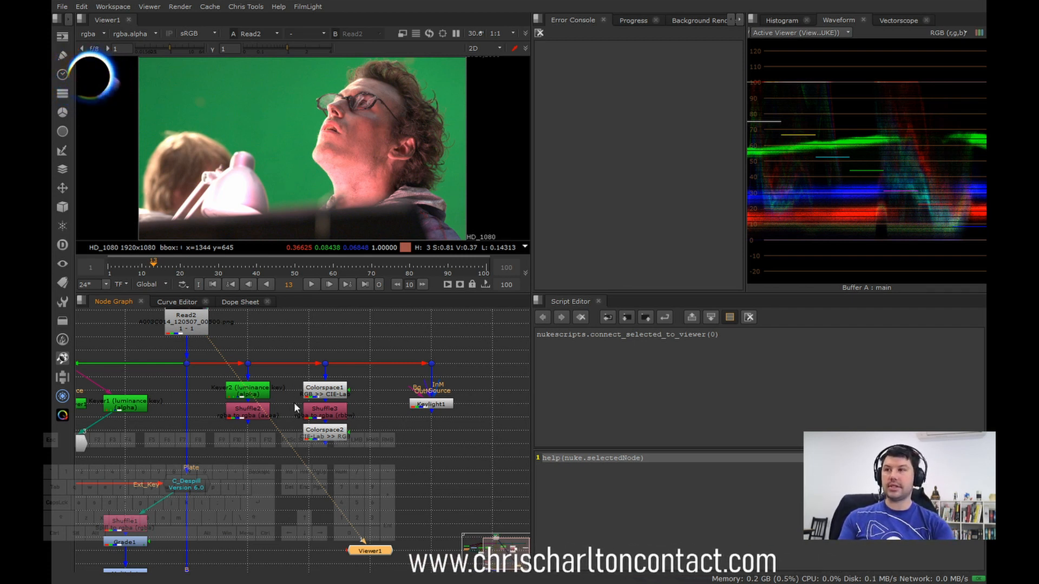
- View the Shuffle2 luminance key result in the viewer, and return to the original Read2 plate for comparison
{"action": "left_click", "coordinate": [245, 417]}
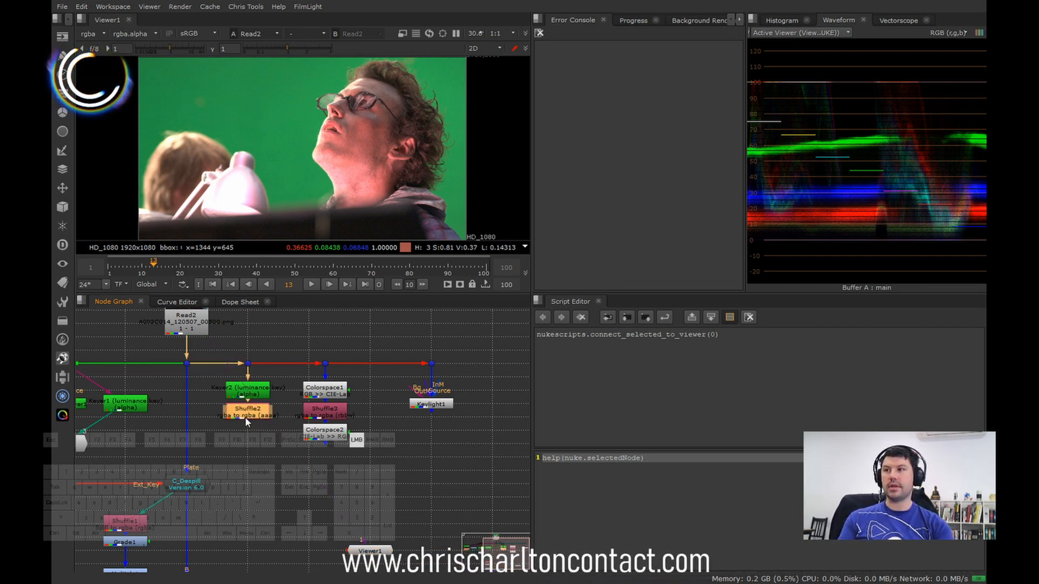
{"action": "key", "text": "1"}
{"action": "left_click", "coordinate": [336, 450]}
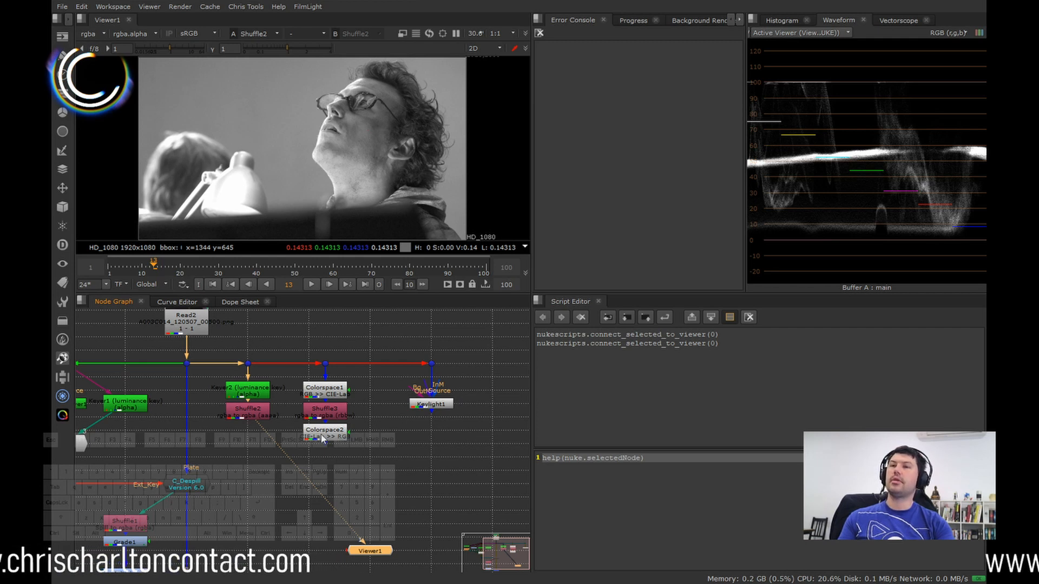
{"action": "left_click", "coordinate": [184, 331]}
{"action": "key", "text": "1"}
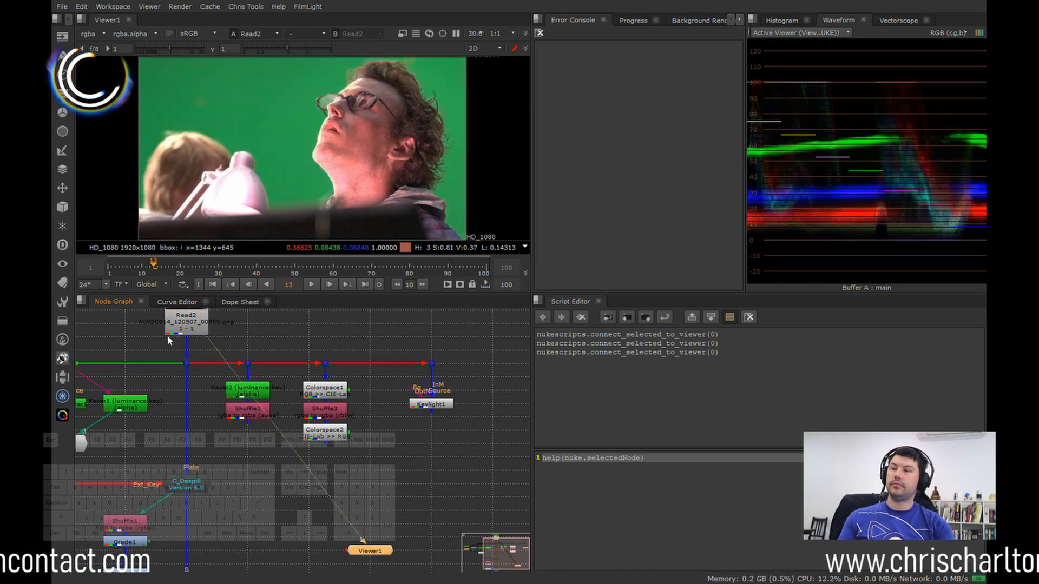
{"action": "middle_click_drag", "start_coordinate": [287, 340], "coordinate": [302, 361]}
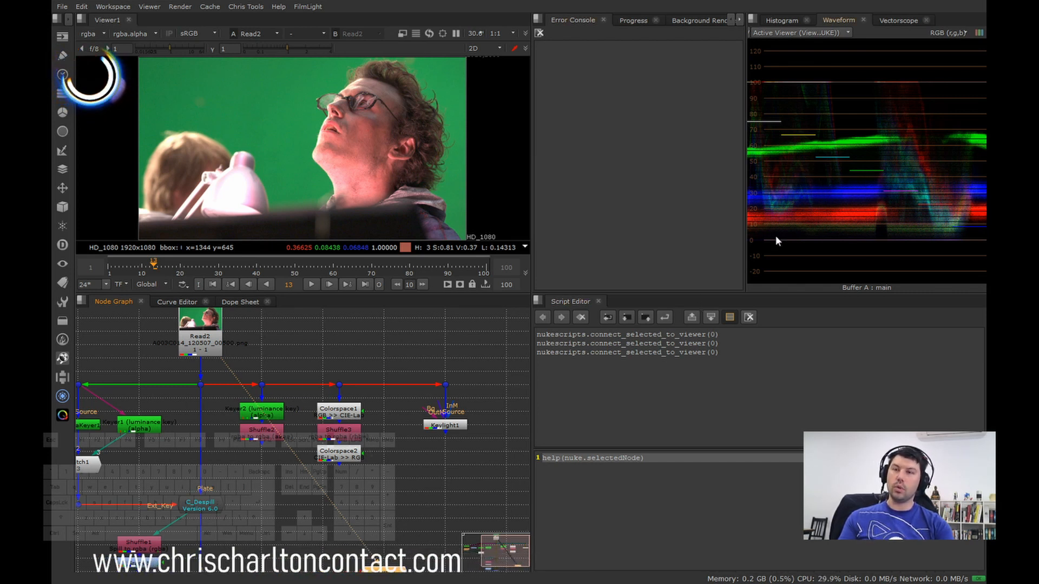
- Connect Shuffle2 and Colorspace2 to the viewer in turn to compare their greyscale images and waveforms
{"action": "left_click", "coordinate": [258, 433]}
{"action": "key", "text": "1"}
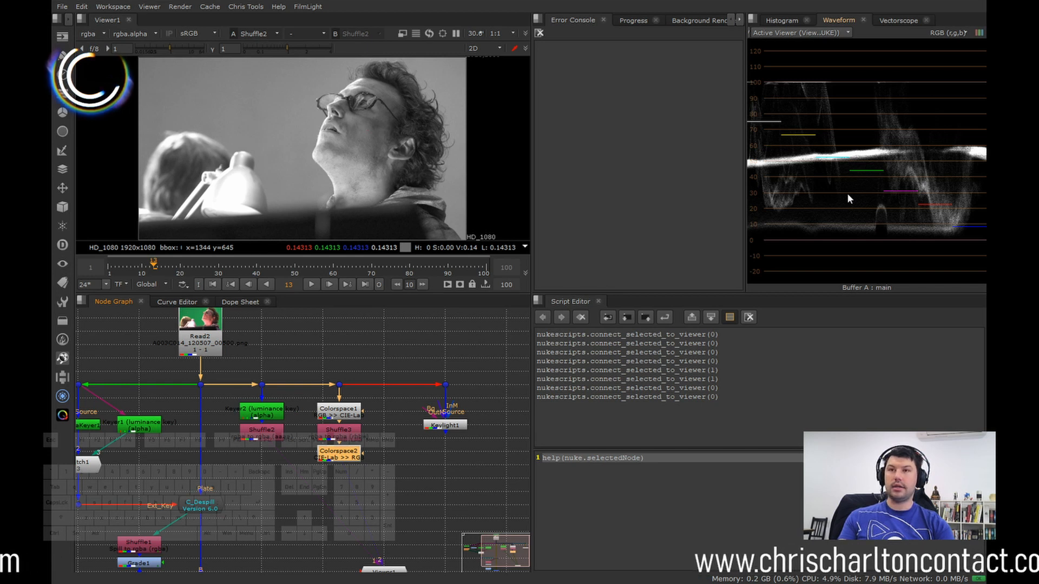
{"action": "key", "text": "2"}
{"action": "key", "text": "1"}
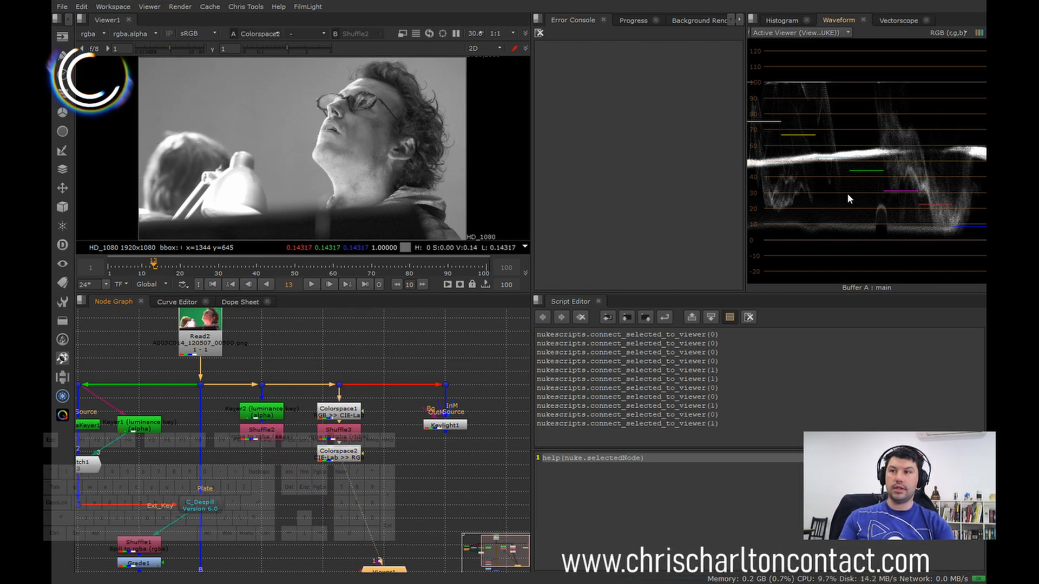
{"action": "left_click", "coordinate": [273, 436]}
{"action": "key", "text": "1"}
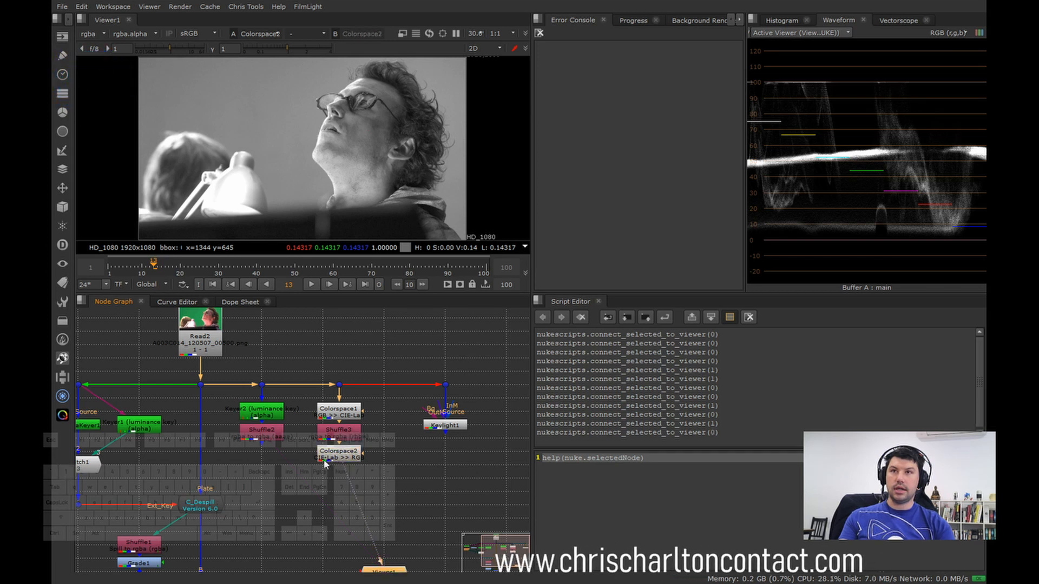
{"action": "key", "text": "1"}
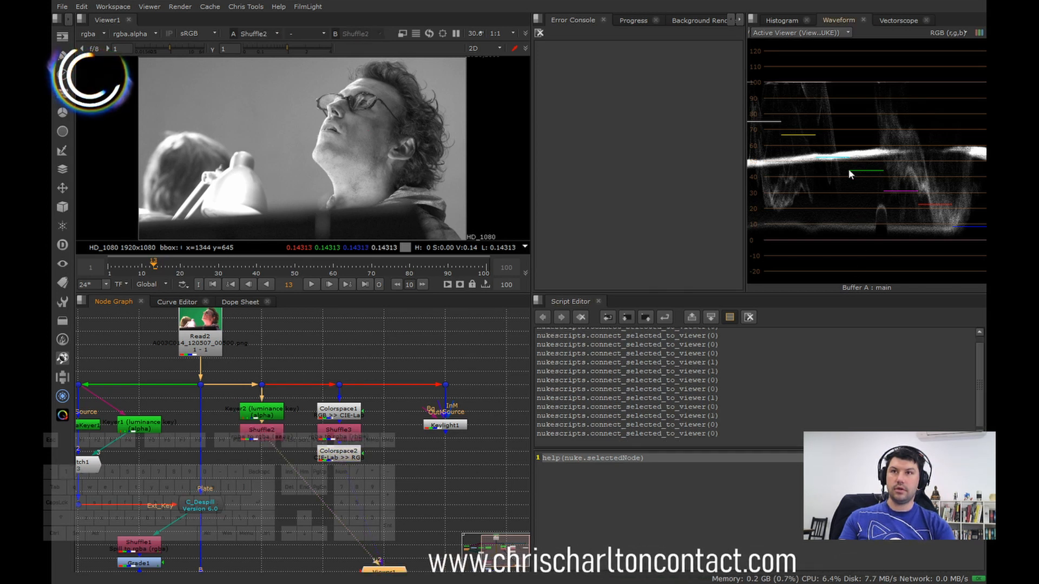
- Alternate the viewer between Colorspace2 and Shuffle2 at full frame to check for differences between the two luminance images
{"action": "left_click", "coordinate": [339, 458]}
{"action": "key", "text": "1"}
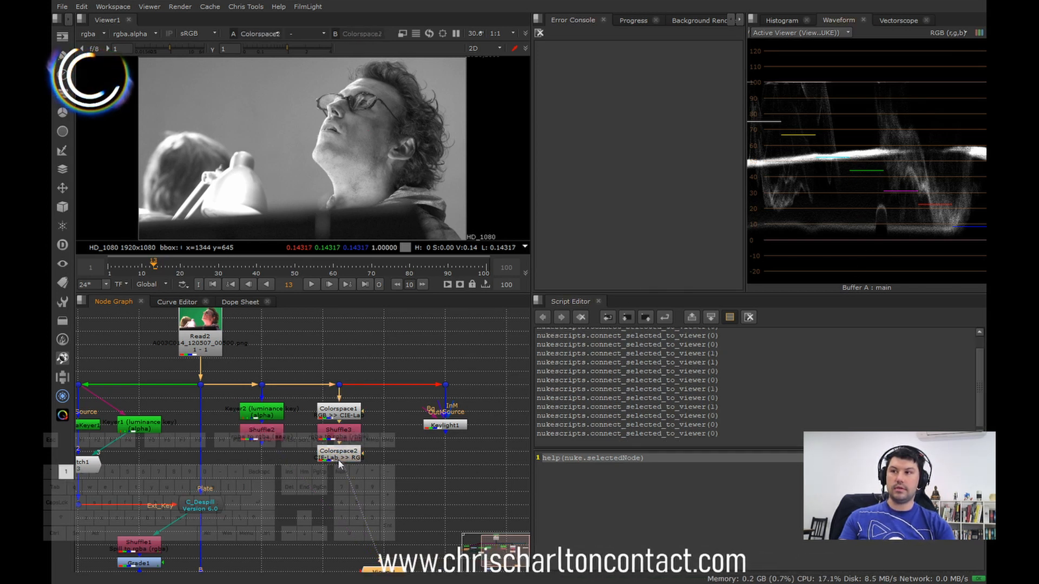
{"action": "left_click", "coordinate": [267, 435]}
{"action": "key", "text": "1"}
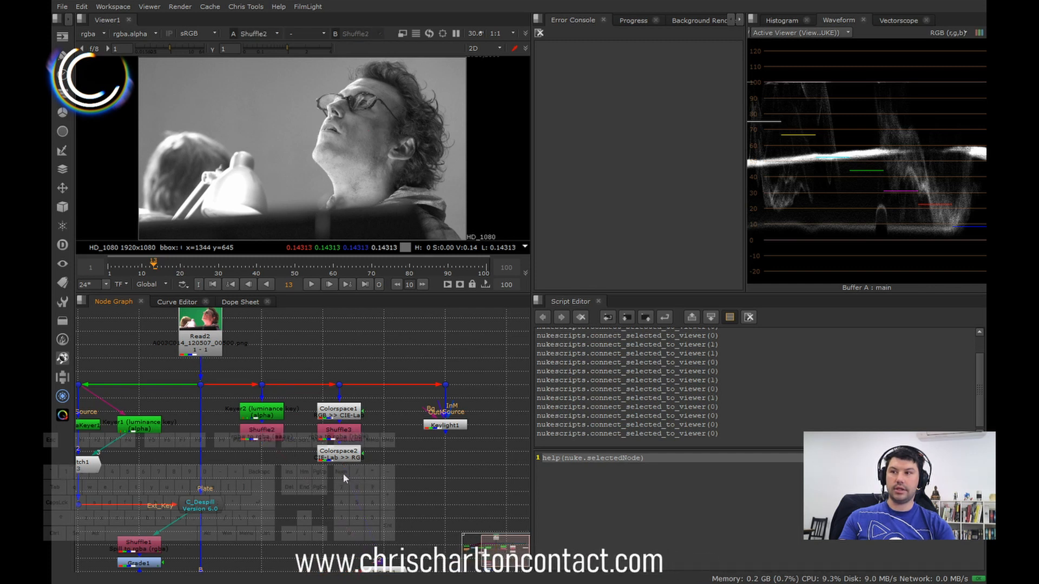
{"action": "left_click", "coordinate": [344, 458]}
{"action": "key", "text": "1"}
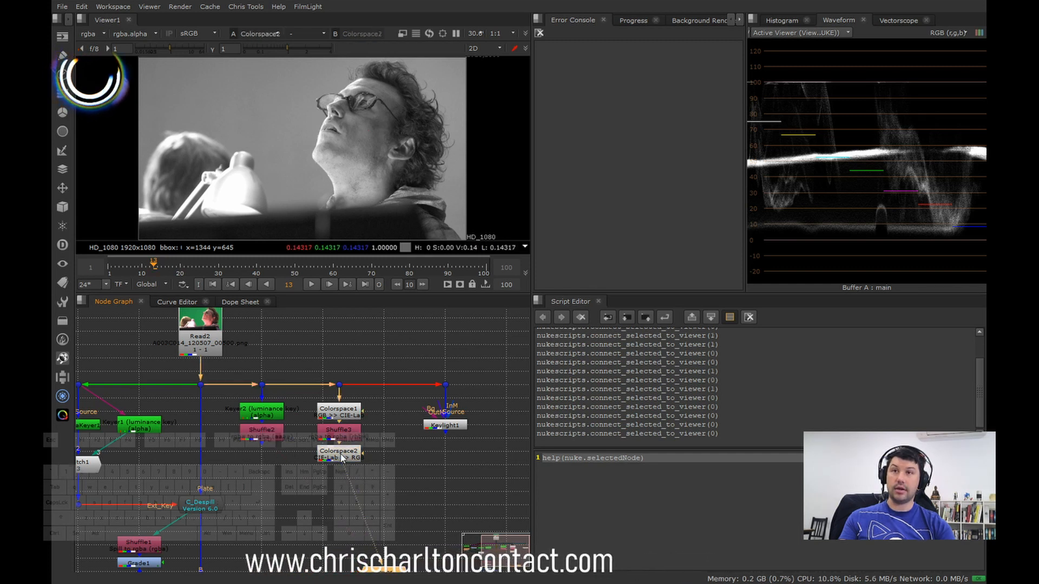
{"action": "left_click", "coordinate": [260, 436]}
{"action": "key", "text": "1"}
{"action": "left_click", "coordinate": [333, 458]}
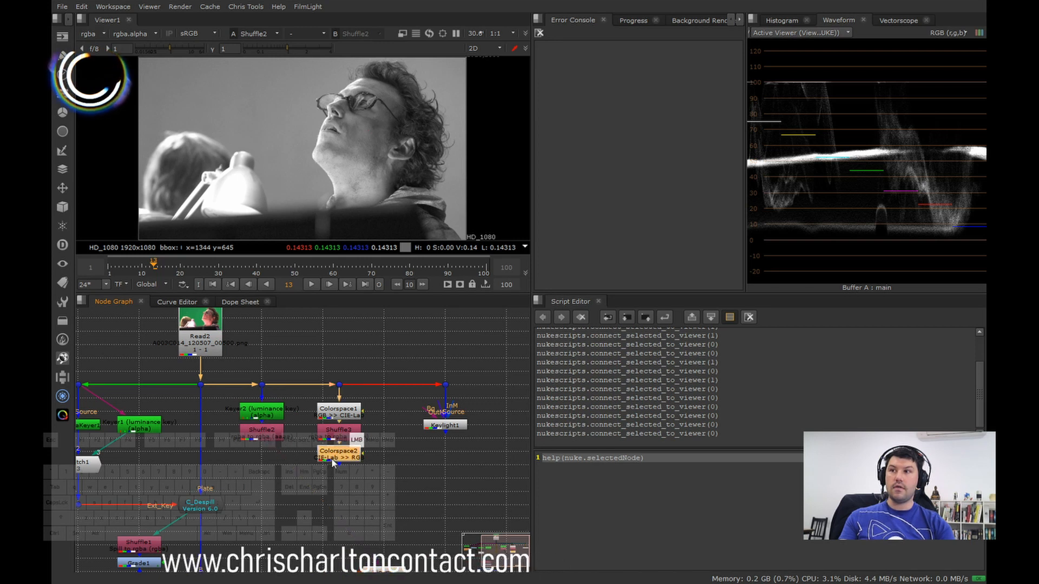
{"action": "key", "text": "1"}
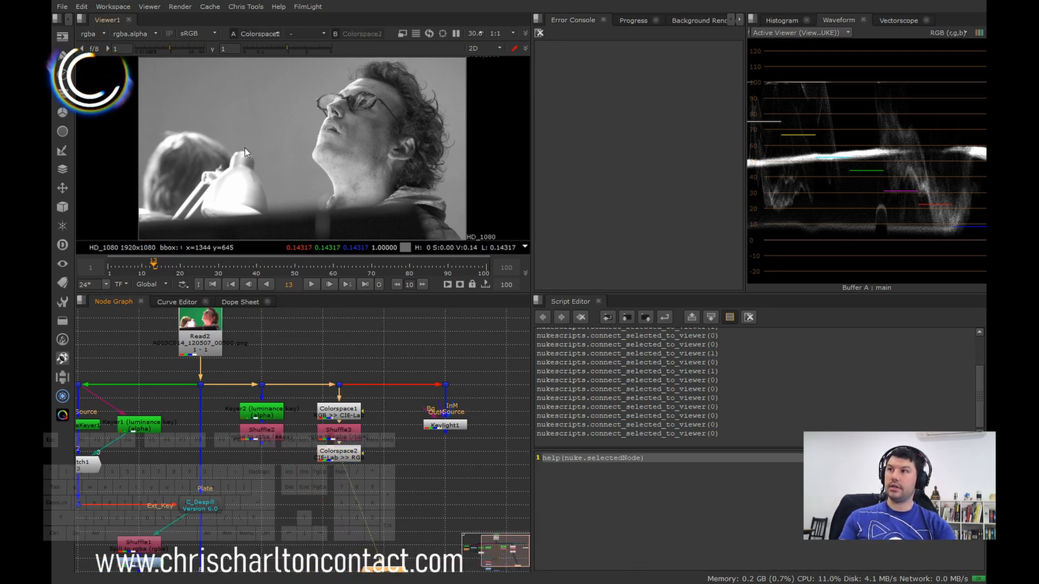
{"action": "left_click", "coordinate": [261, 436]}
{"action": "key", "text": "1"}
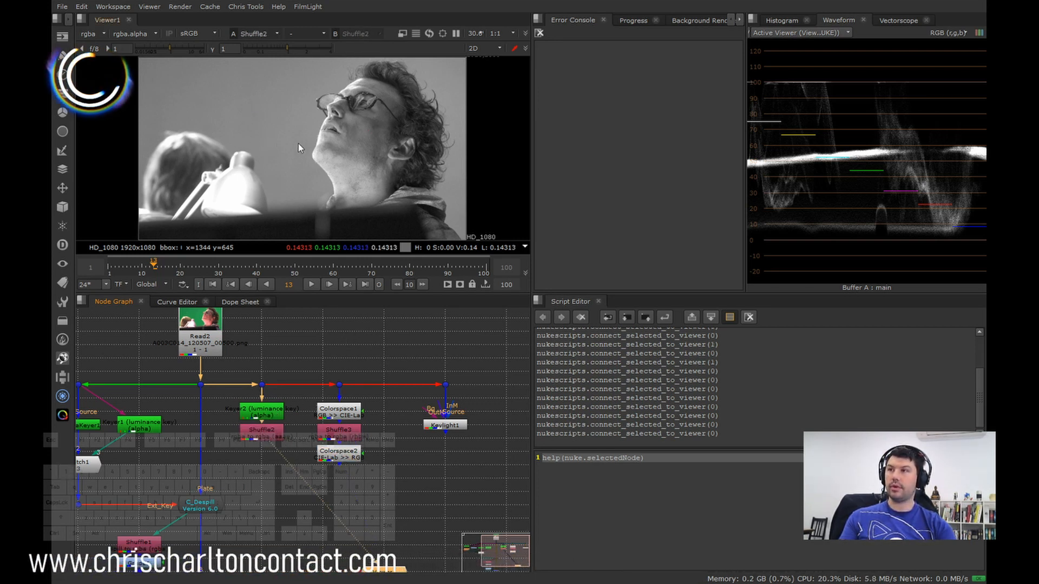
- Compare Shuffle2 and Colorspace2 close up on the screen area beside the man's chin
{"action": "scroll", "coordinate": [287, 142], "scroll_direction": "up", "scroll_amount": 5}
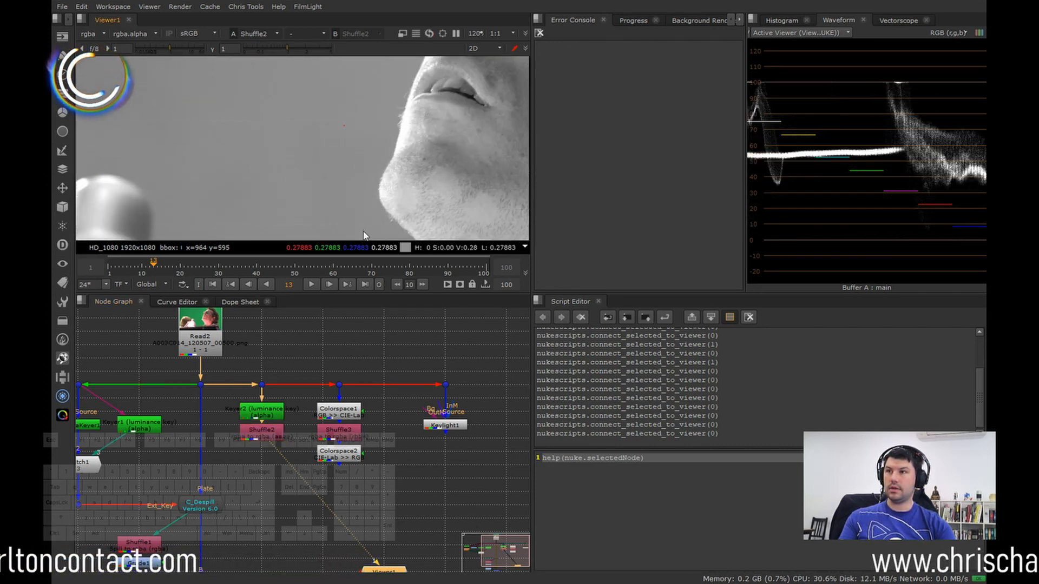
{"action": "key", "text": "1"}
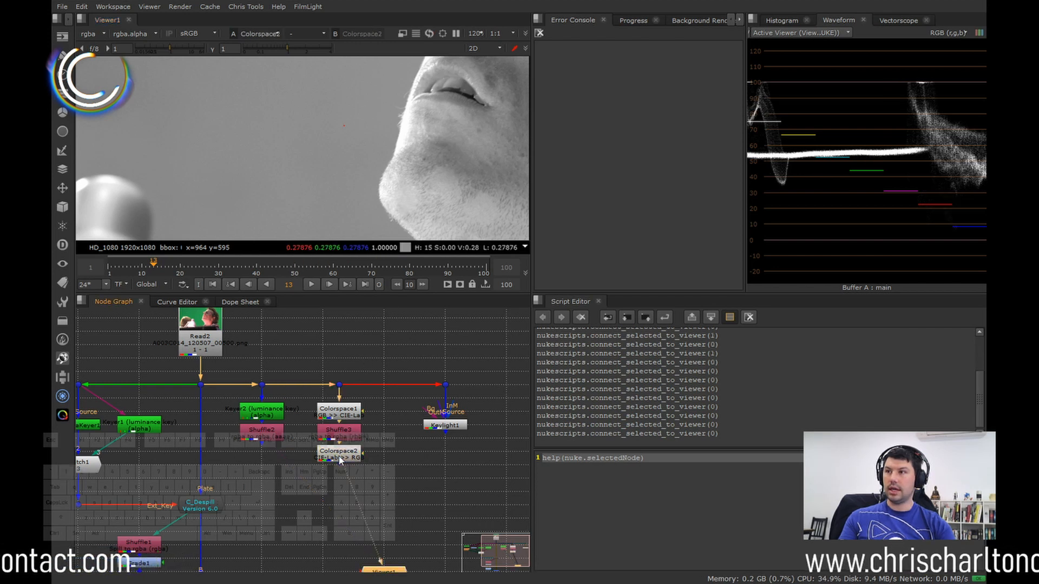
{"action": "key", "text": "1"}
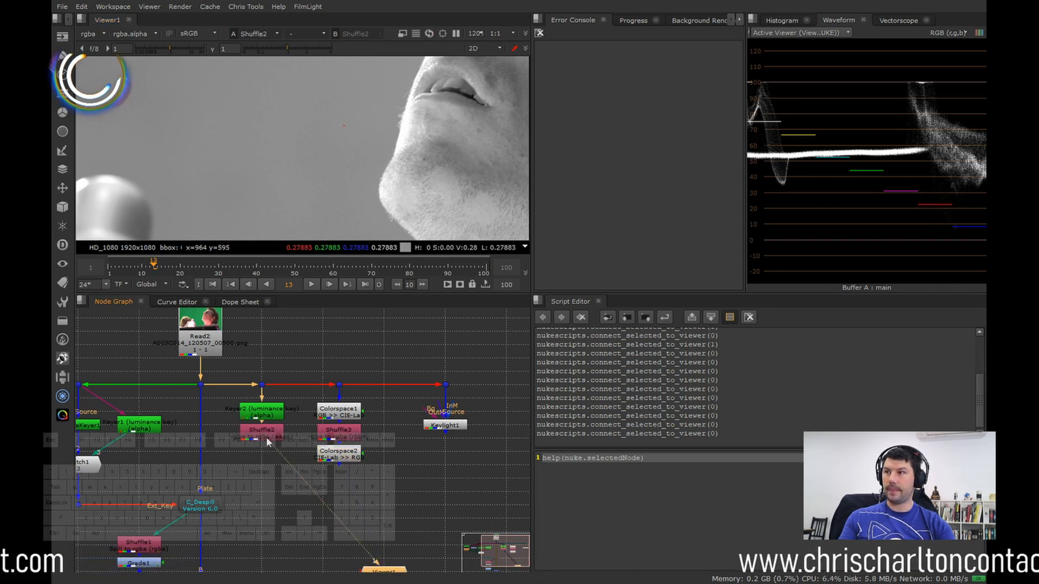
{"action": "left_click", "coordinate": [343, 453]}
{"action": "key", "text": "1"}
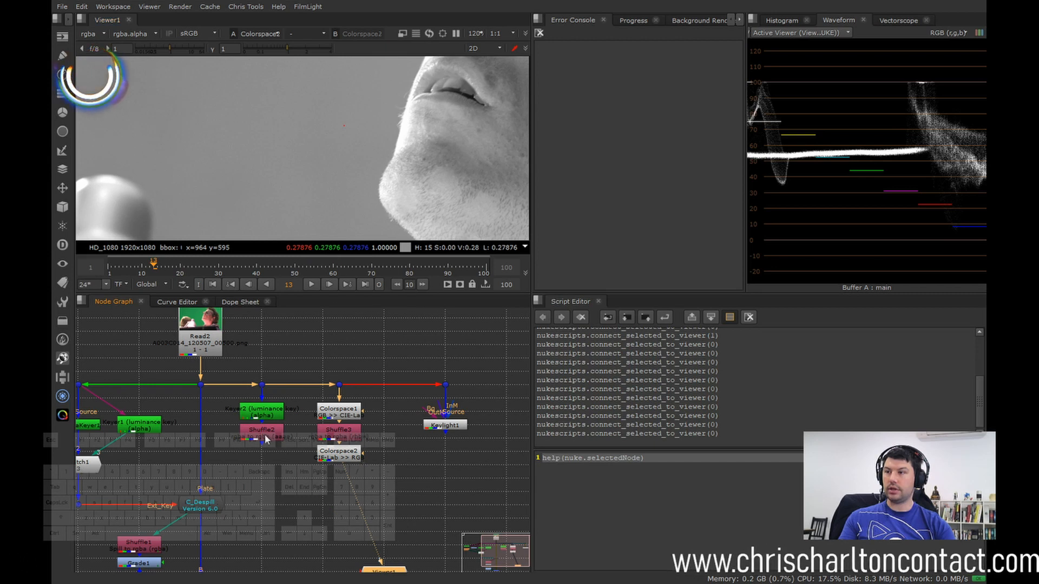
{"action": "left_click", "coordinate": [265, 437]}
{"action": "key", "text": "1"}
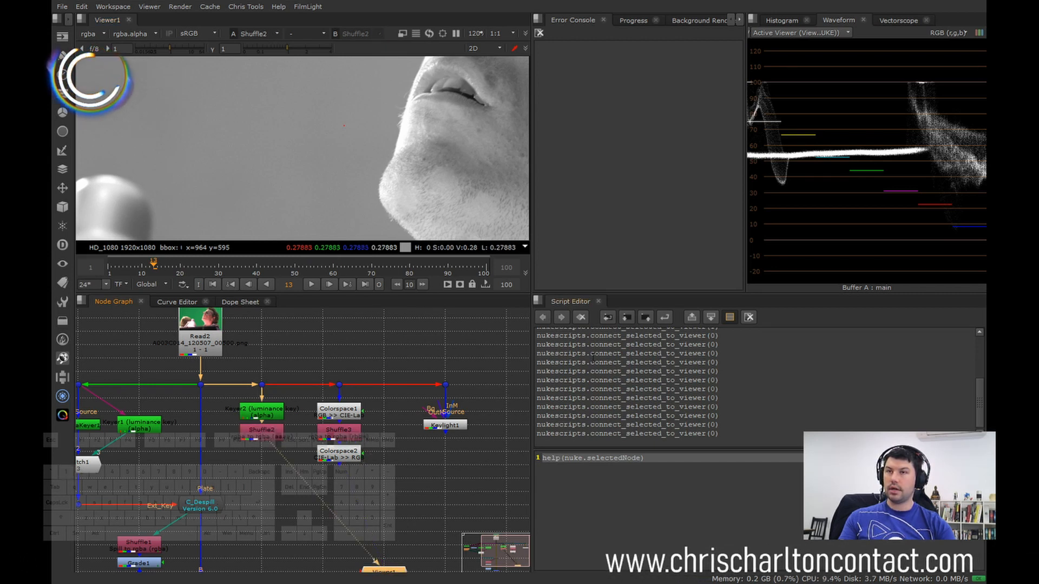
- Compare the waveform traces of Shuffle2 and Colorspace2 enlarged around the 50 to 60 levels
{"action": "scroll", "coordinate": [865, 149], "scroll_direction": "up", "scroll_amount": 5}
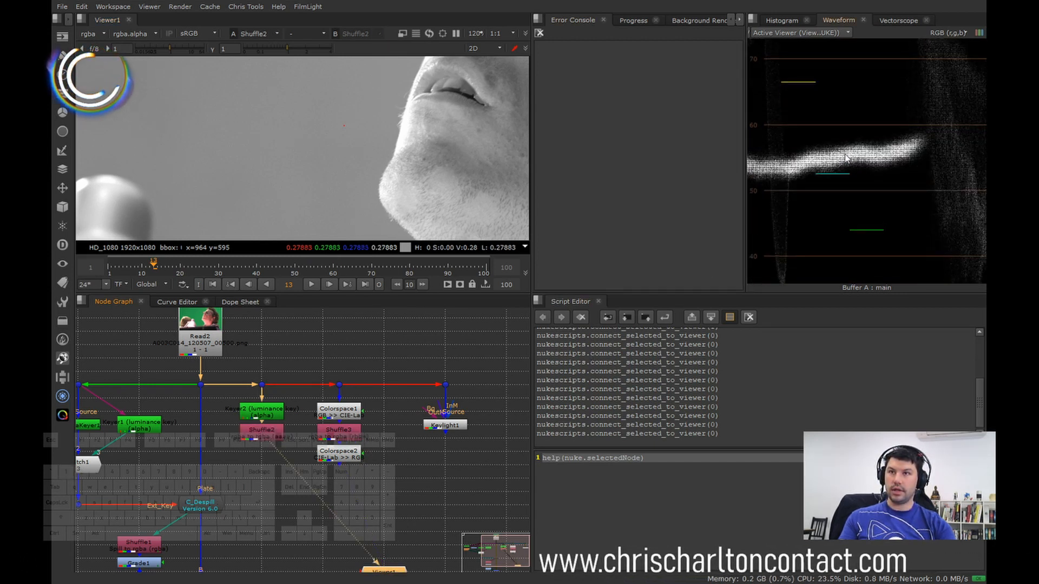
{"action": "left_click", "coordinate": [357, 452]}
{"action": "key", "text": "1"}
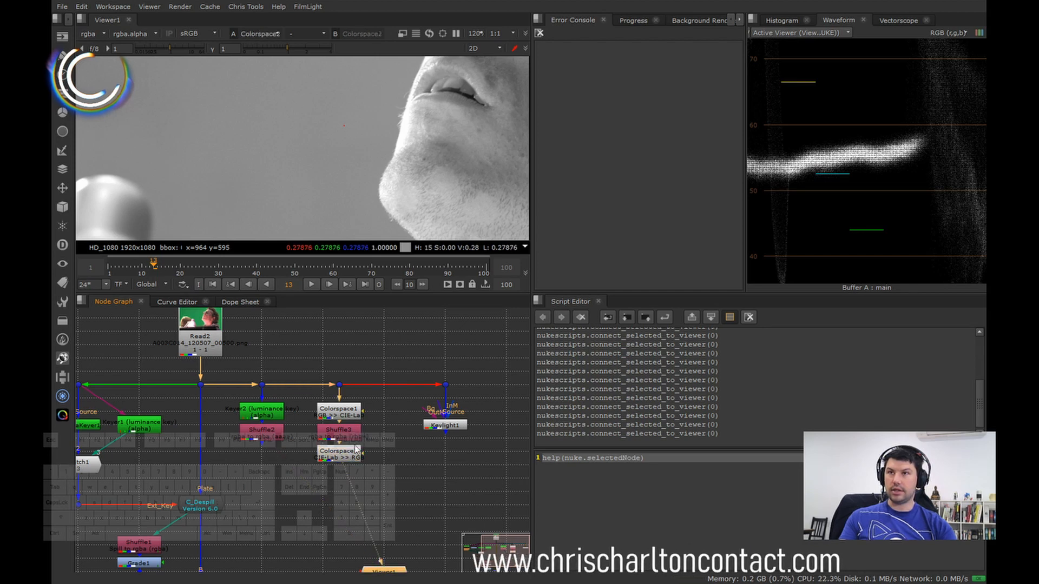
{"action": "left_click", "coordinate": [266, 436]}
{"action": "key", "text": "1"}
{"action": "left_click", "coordinate": [356, 457]}
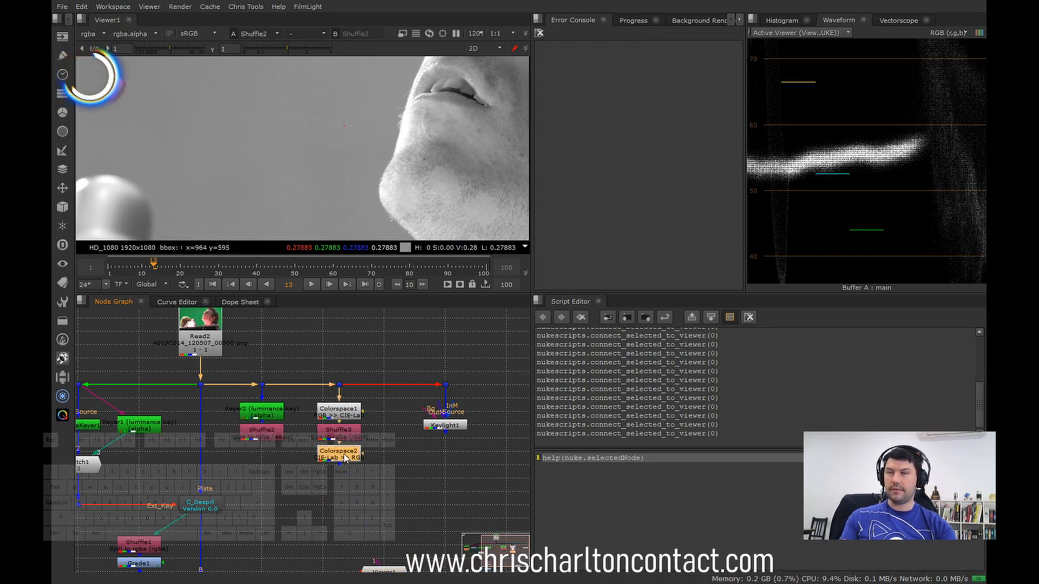
{"action": "key", "text": "1"}
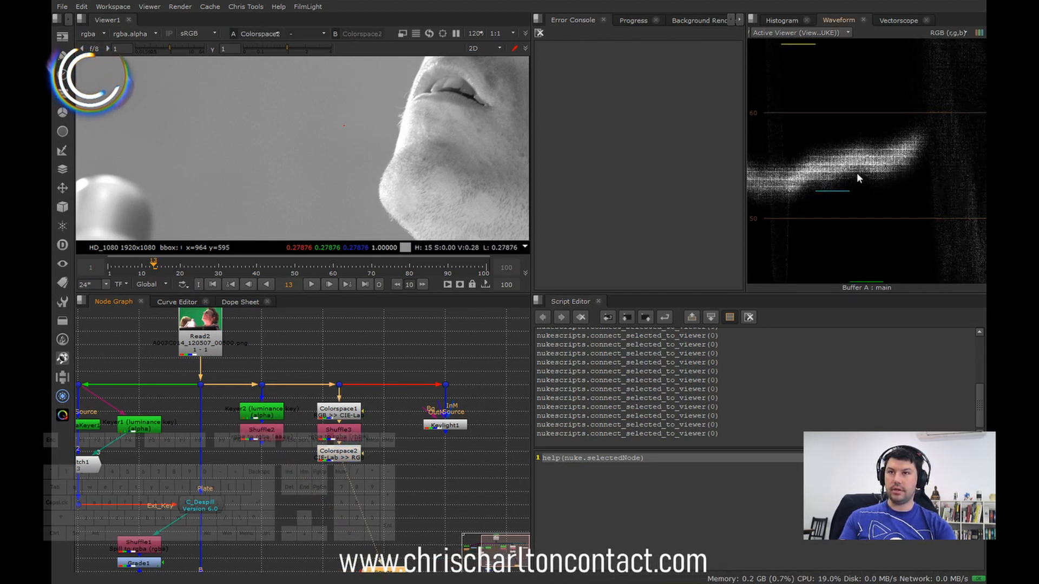
- Switch repeatedly between Shuffle2 and Colorspace2 to compare fine detail in the strongly magnified waveform of the backing screen
{"action": "left_click", "coordinate": [264, 435]}
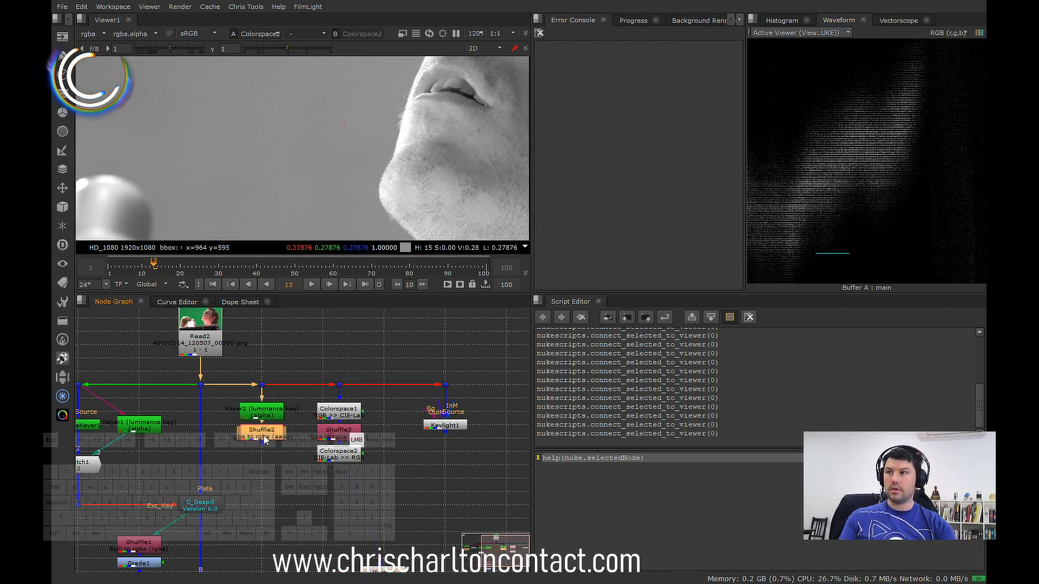
{"action": "key", "text": "1"}
{"action": "left_click", "coordinate": [348, 458]}
{"action": "key", "text": "1"}
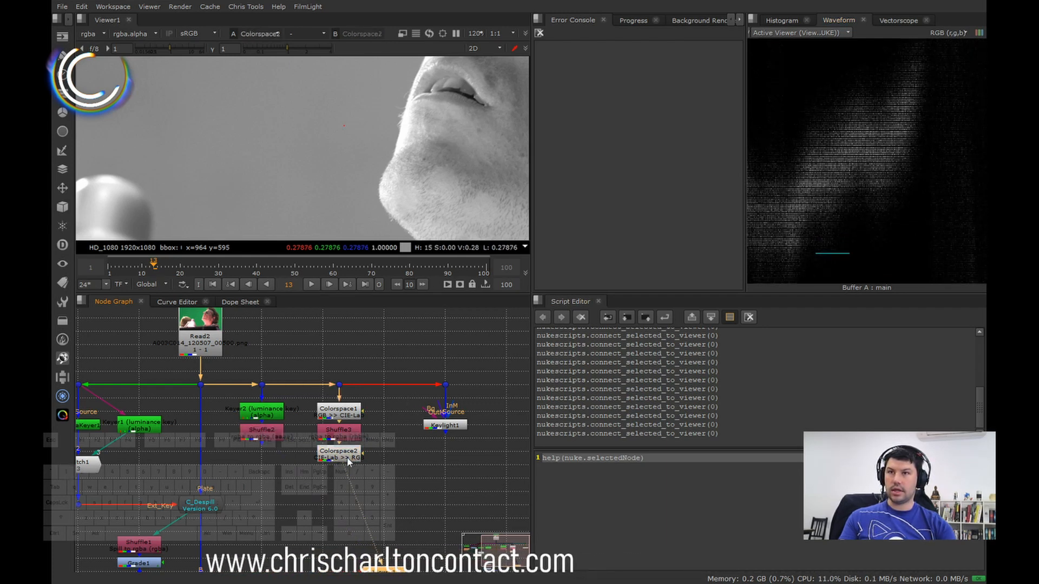
{"action": "left_click", "coordinate": [261, 437]}
{"action": "key", "text": "1"}
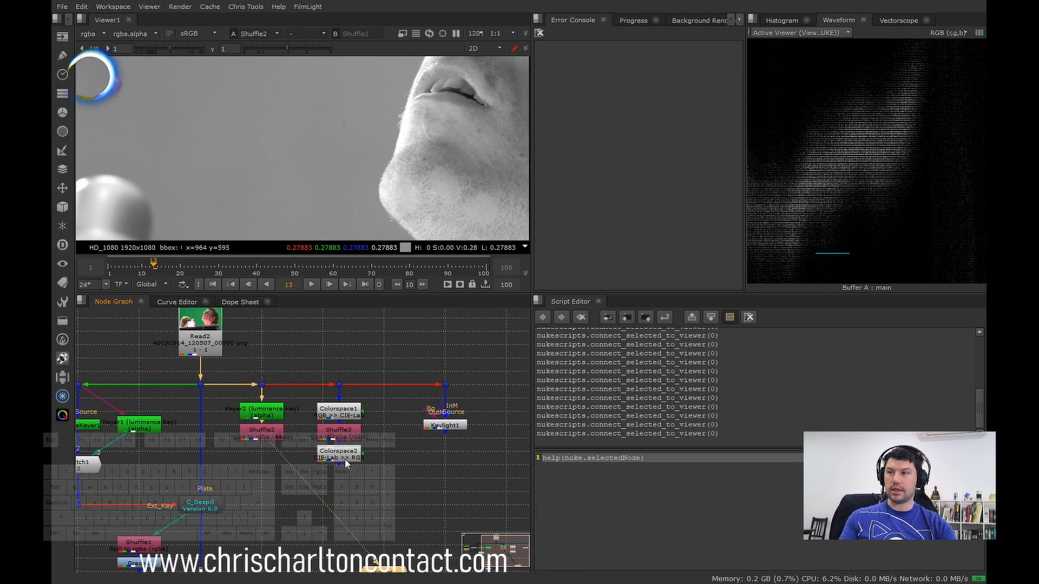
{"action": "left_click", "coordinate": [344, 459]}
{"action": "key", "text": "1"}
{"action": "left_click", "coordinate": [265, 435]}
{"action": "key", "text": "1"}
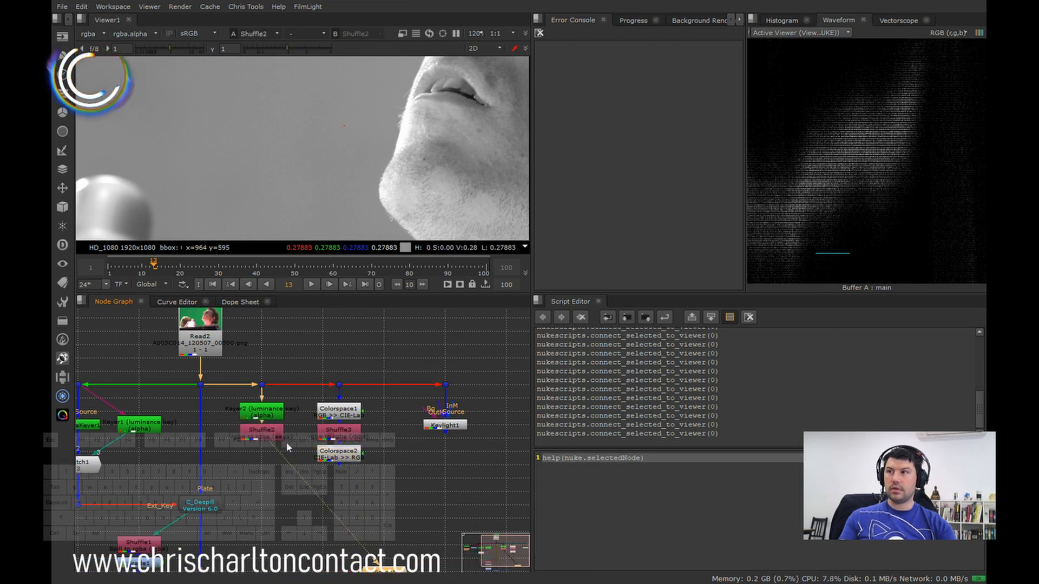
{"action": "left_click", "coordinate": [351, 459]}
{"action": "key", "text": "1"}
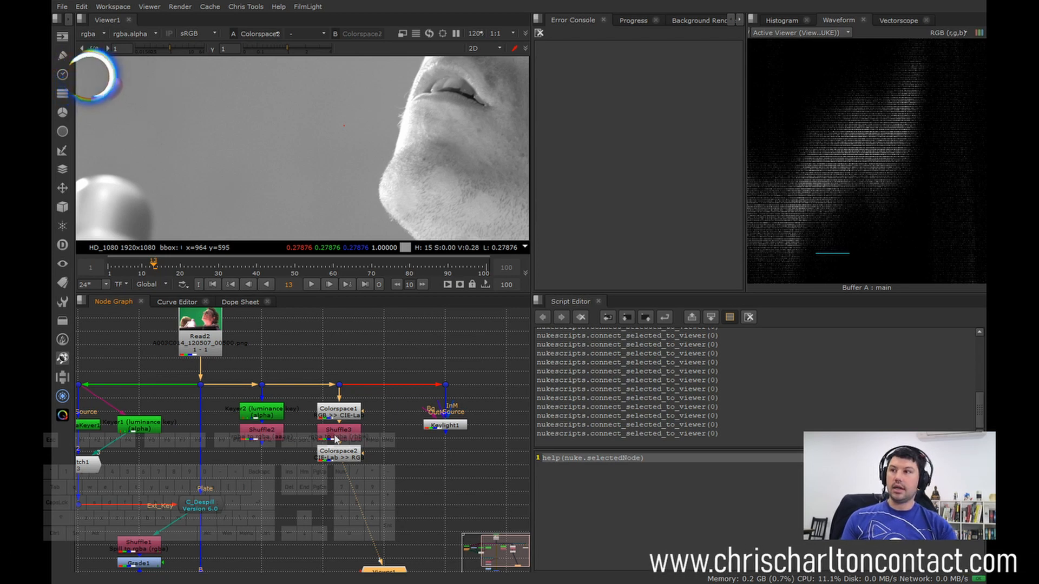
- Inspect the conversion settings of Colorspace1, and check the sampled pixel's luminance value with Shuffle2 in the viewer
{"action": "double_click", "coordinate": [329, 415]}
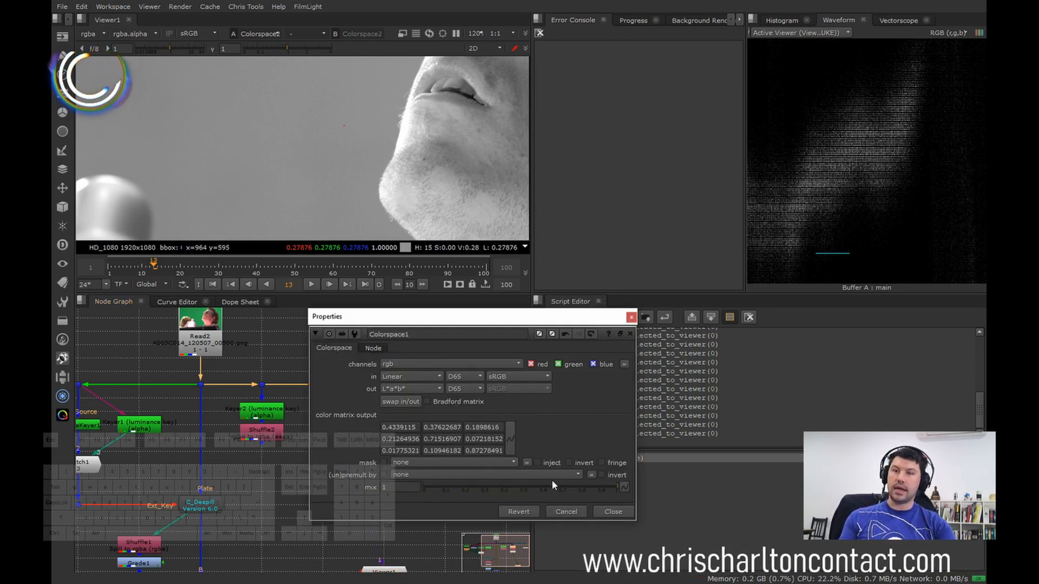
{"action": "left_click", "coordinate": [609, 511]}
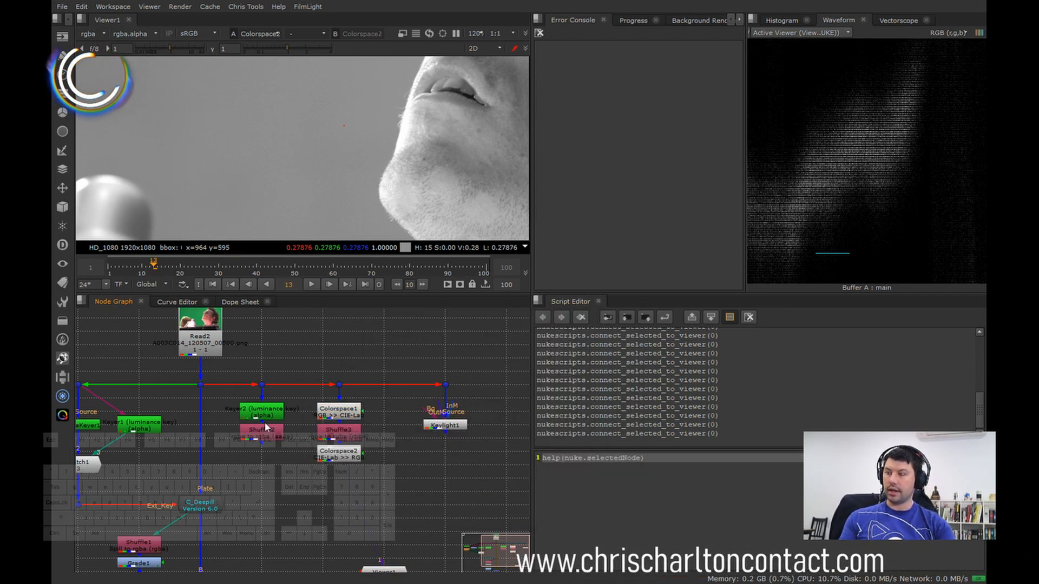
{"action": "left_click", "coordinate": [256, 436]}
{"action": "key", "text": "1"}
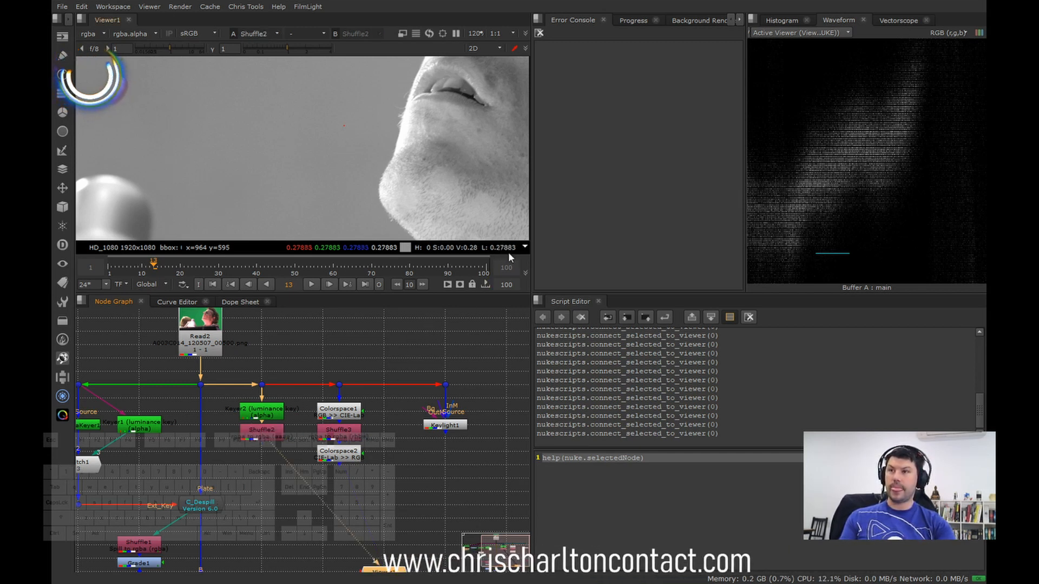
{"action": "mouse_move", "coordinate": [485, 254]}
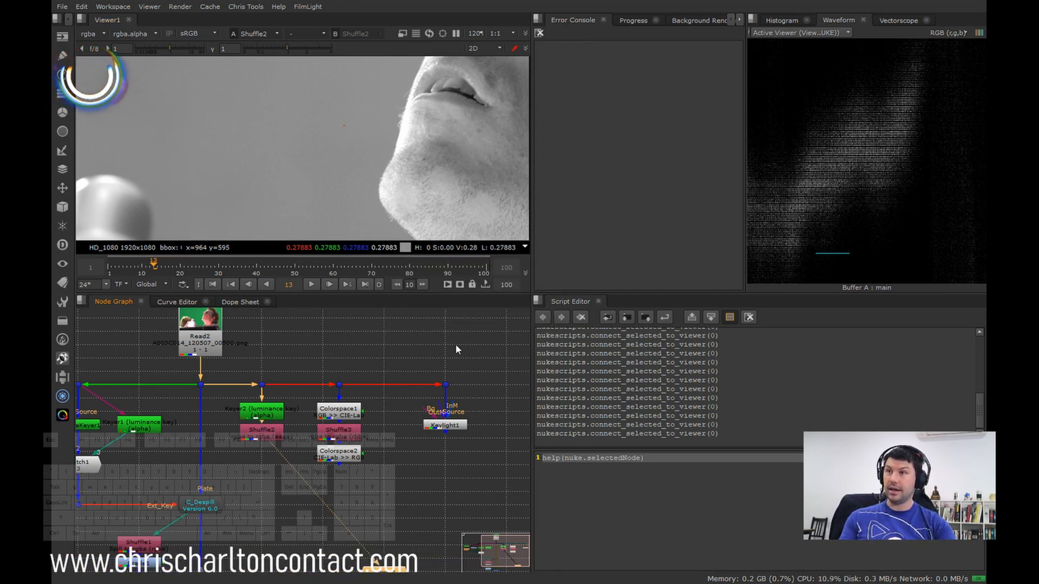
- View Colorspace2, and compare the Read2 plate with Shuffle2 at the sampled pixel using viewer inputs 1 and 2
{"action": "left_click", "coordinate": [341, 453]}
{"action": "key", "text": "1"}
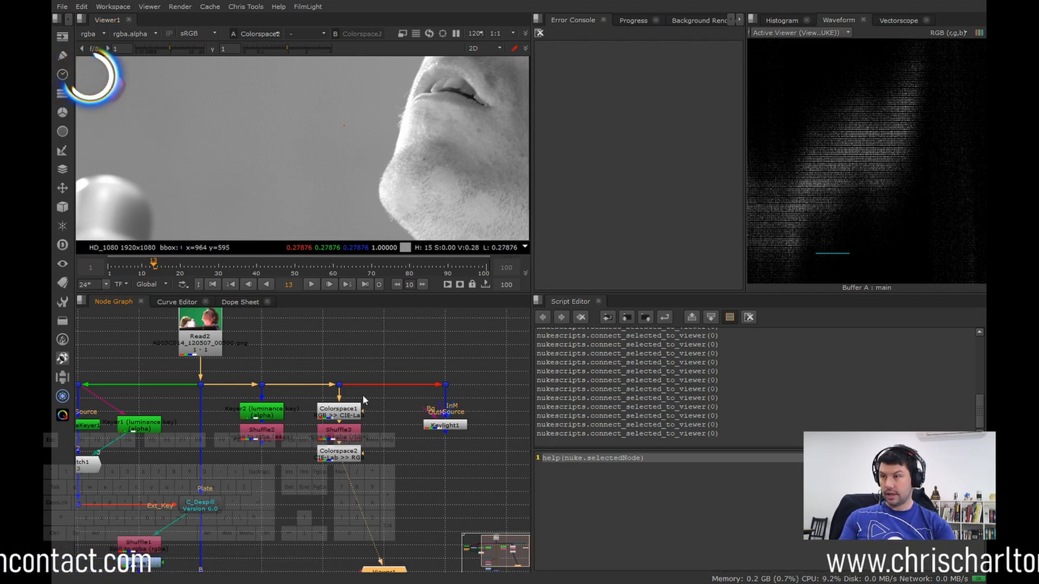
{"action": "key", "text": "1"}
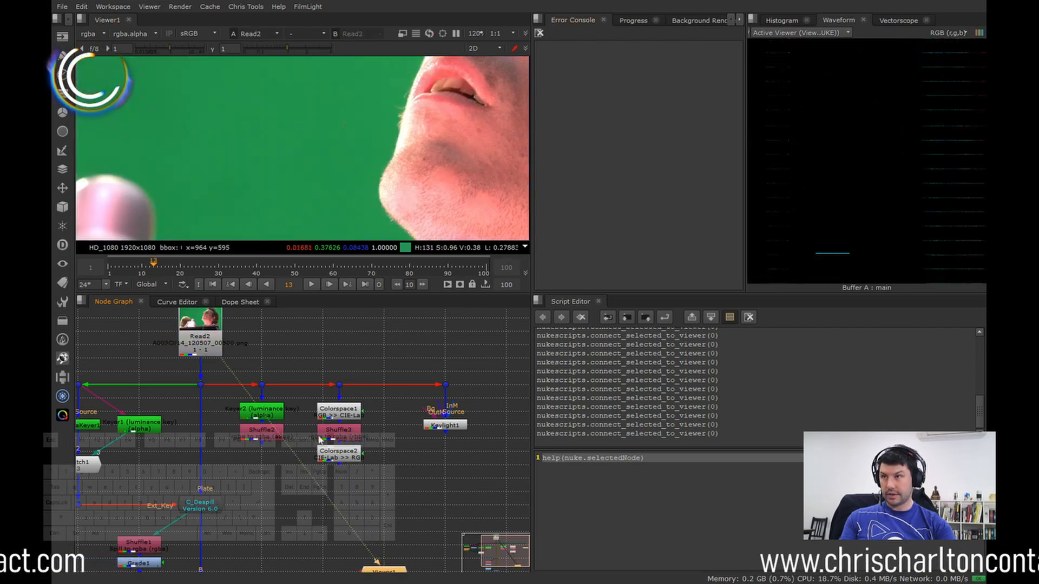
{"action": "key", "text": "2"}
{"action": "key", "text": "1"}
{"action": "key", "text": "2"}
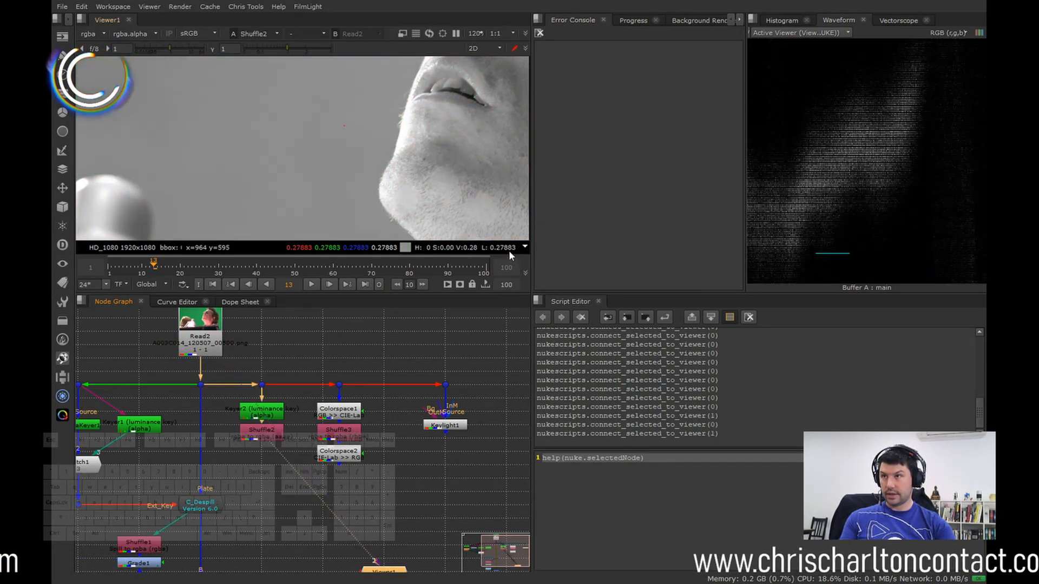
- Switch repeatedly between the Read2 plate and Shuffle2 to compare their luminance value at the sampled pixel
{"action": "key", "text": "1"}
{"action": "key", "text": "2"}
{"action": "key", "text": "1"}
{"action": "key", "text": "2"}
{"action": "key", "text": "1"}
{"action": "key", "text": "2"}
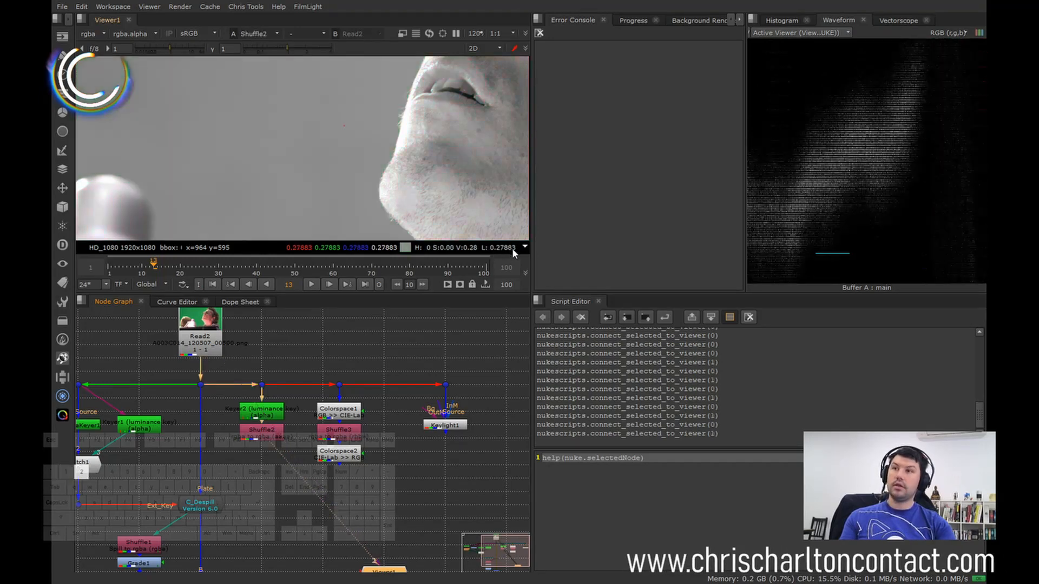
{"action": "key", "text": "1"}
{"action": "key", "text": "2"}
{"action": "key", "text": "1"}
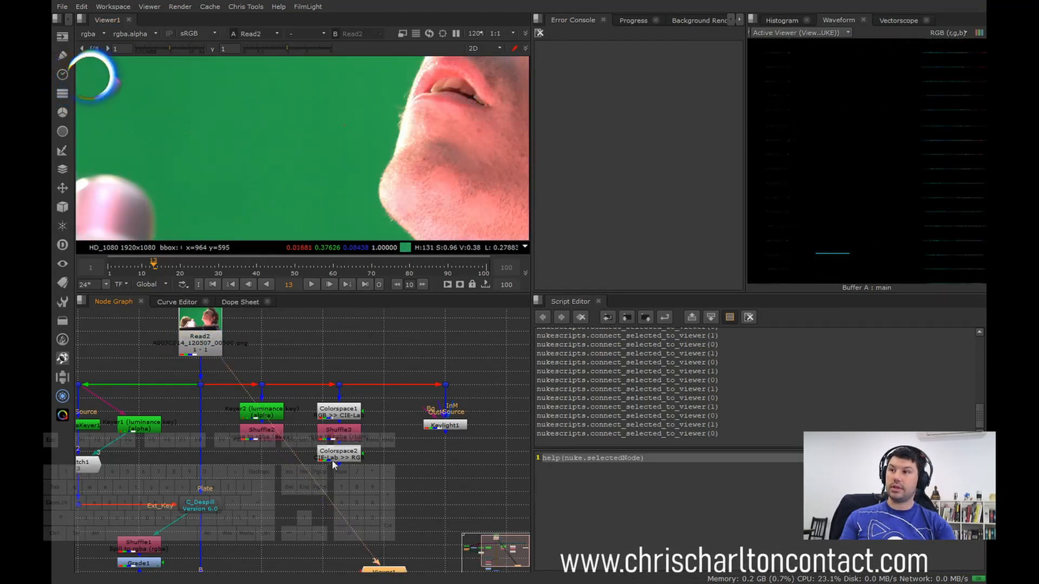
- Assign Colorspace2 to viewer input 2 and compare its sampled luminance value repeatedly with the Read2 plate
{"action": "key", "text": "2"}
{"action": "key", "text": "1"}
{"action": "key", "text": "2"}
{"action": "key", "text": "1"}
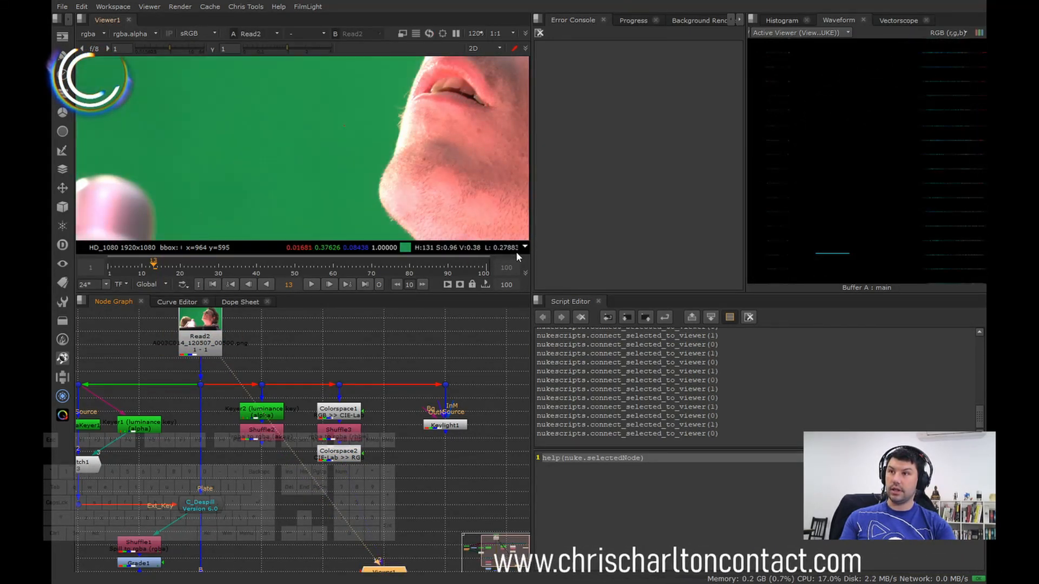
{"action": "key", "text": "2"}
{"action": "key", "text": "1"}
{"action": "key", "text": "2"}
{"action": "key", "text": "1"}
{"action": "key", "text": "2"}
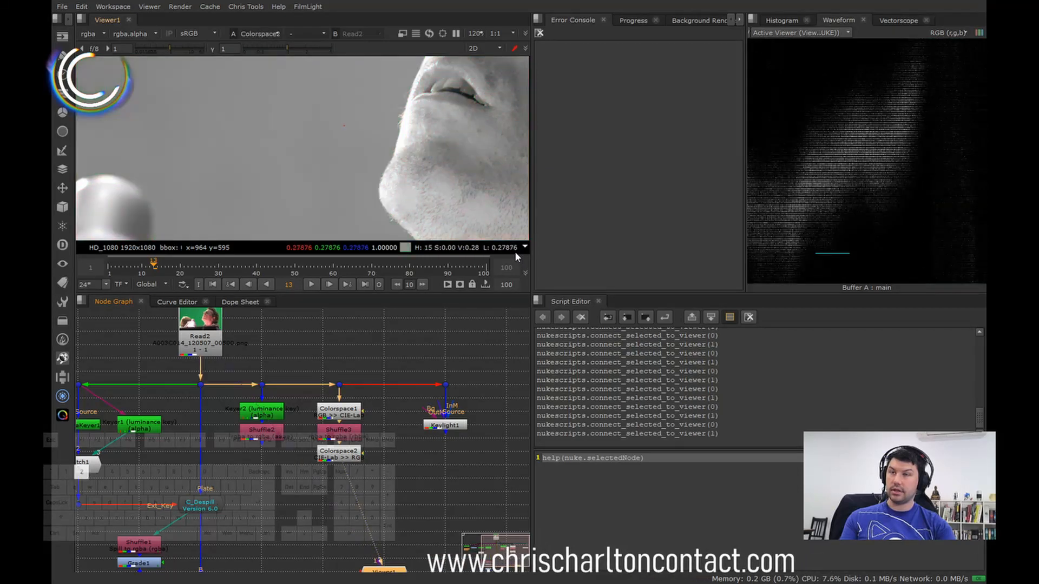
{"action": "key", "text": "1"}
{"action": "key", "text": "2"}
{"action": "key", "text": "1"}
{"action": "key", "text": "2"}
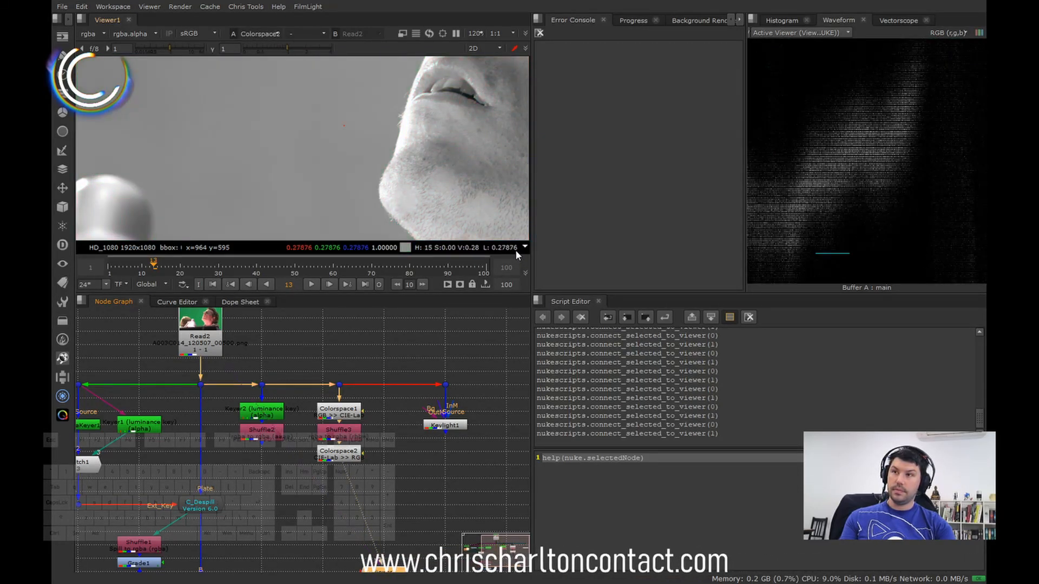
- View the plate at Dot4 above the Keylight branch, and compare it with the Keylight1 output
{"action": "left_click", "coordinate": [375, 364]}
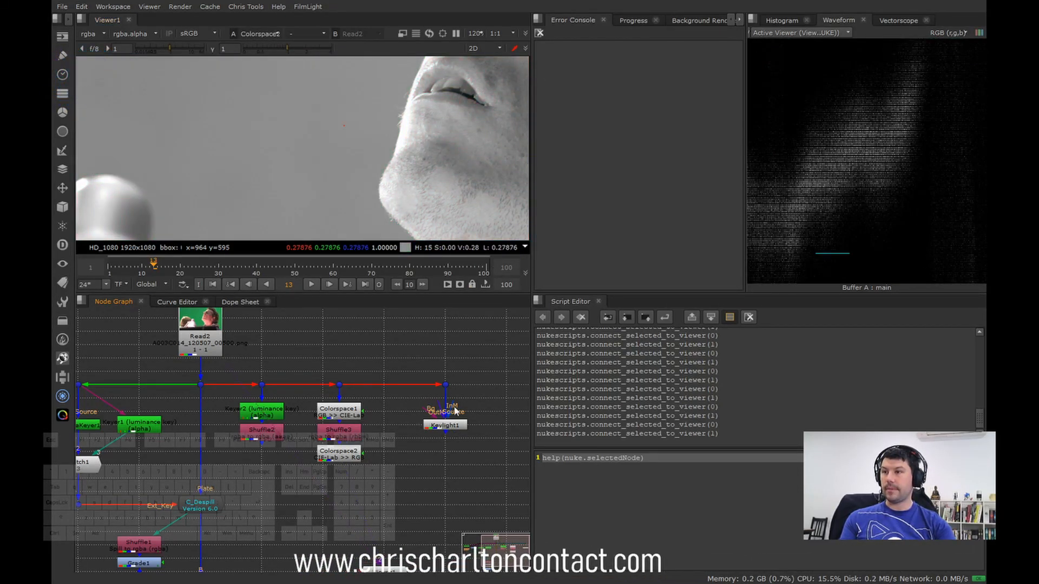
{"action": "key", "text": "1"}
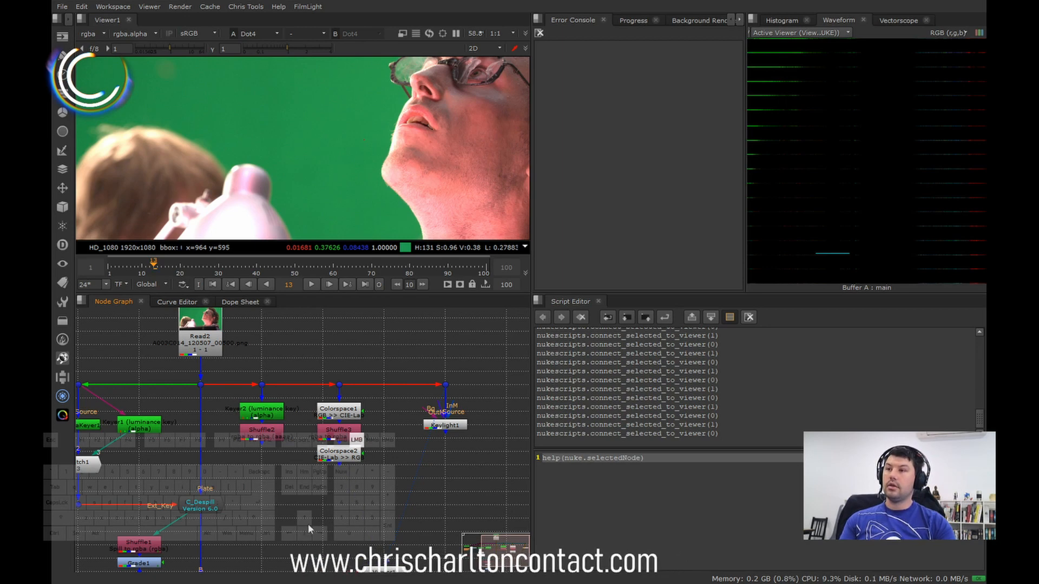
{"action": "key", "text": "1"}
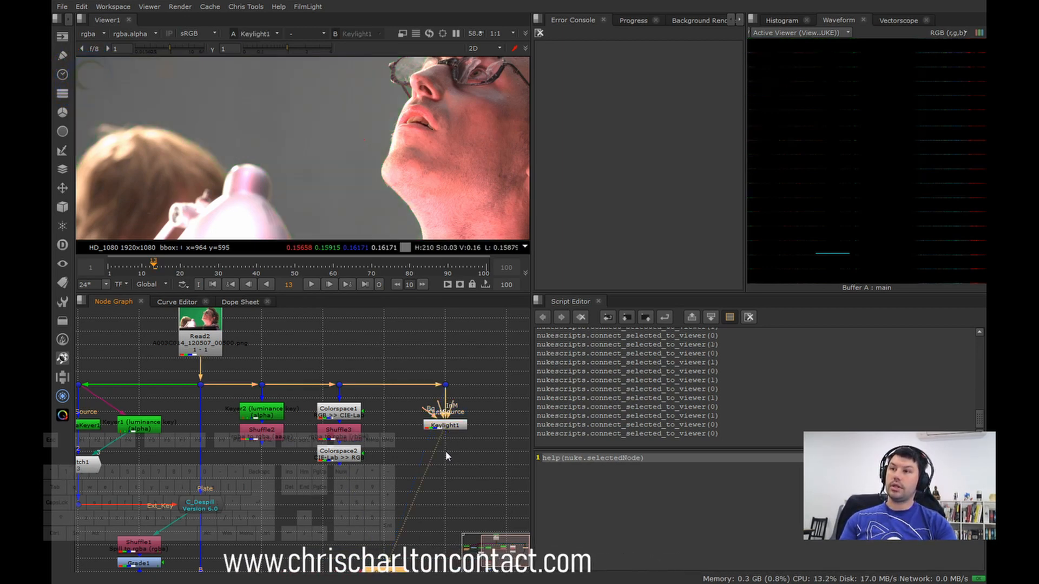
{"action": "middle_click_drag", "start_coordinate": [467, 437], "coordinate": [305, 447]}
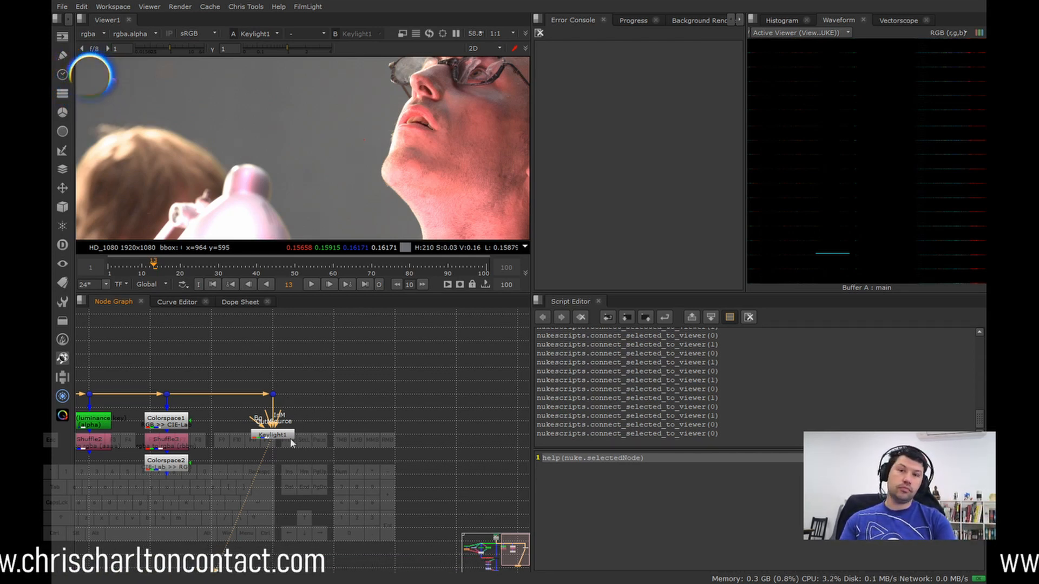
- View the plate at Dot4 and examine the full range of its red, green and blue waveform traces
{"action": "left_click_drag", "start_coordinate": [294, 378], "coordinate": [250, 411]}
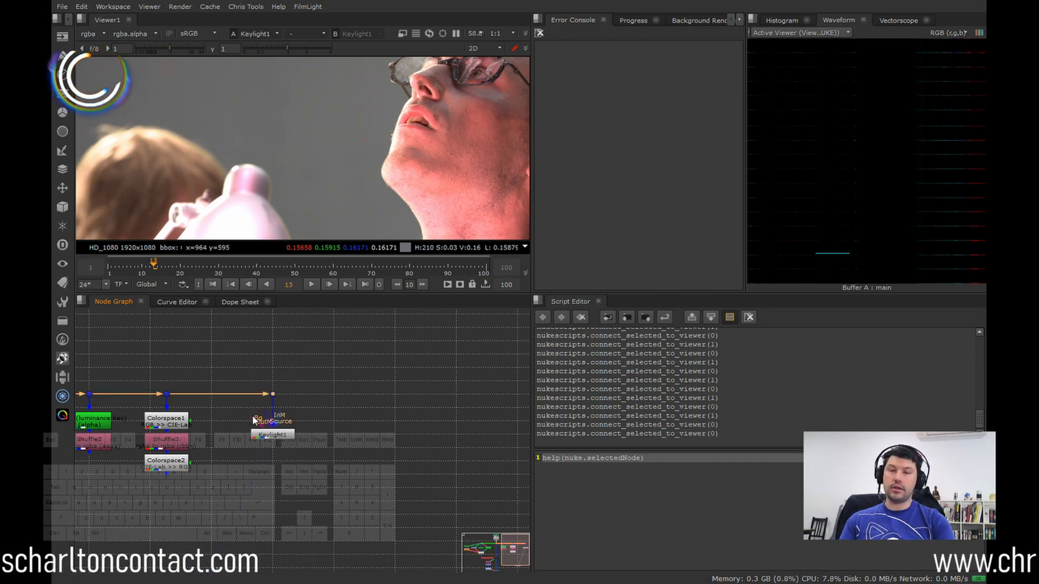
{"action": "key", "text": "1"}
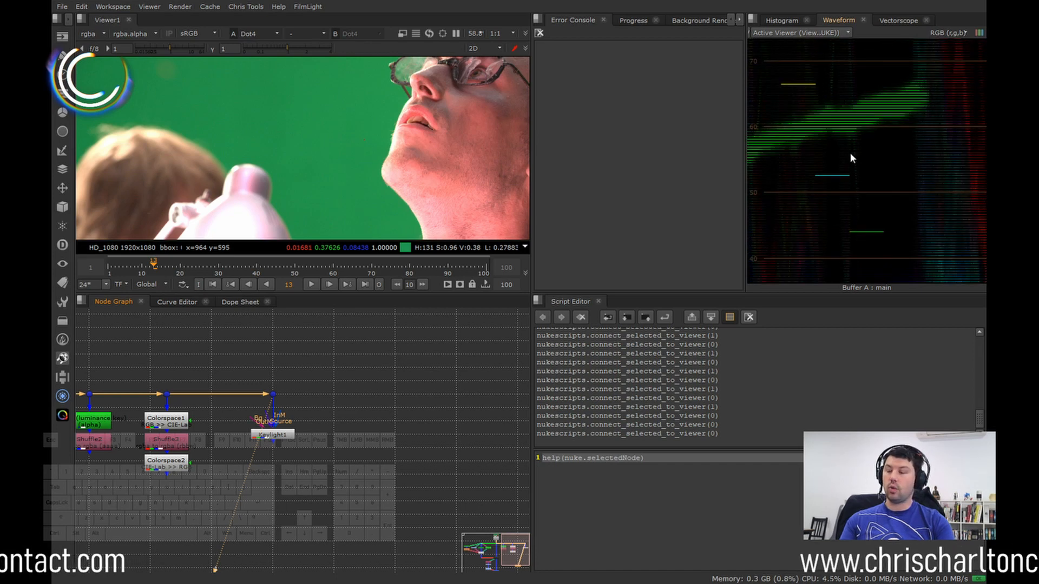
{"action": "scroll", "coordinate": [848, 154], "scroll_direction": "down", "scroll_amount": 2}
{"action": "middle_click_drag", "start_coordinate": [847, 153], "coordinate": [845, 169]}
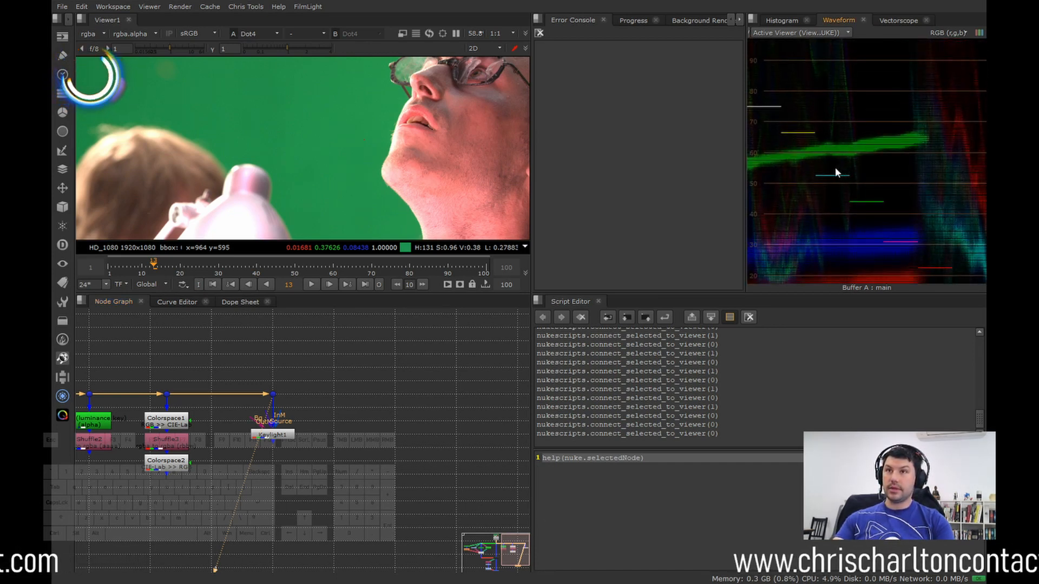
{"action": "middle_click", "coordinate": [832, 169]}
- Open Keylight1's settings and sample its Screen Colour from single pixels of the green backing
{"action": "double_click", "coordinate": [270, 434]}
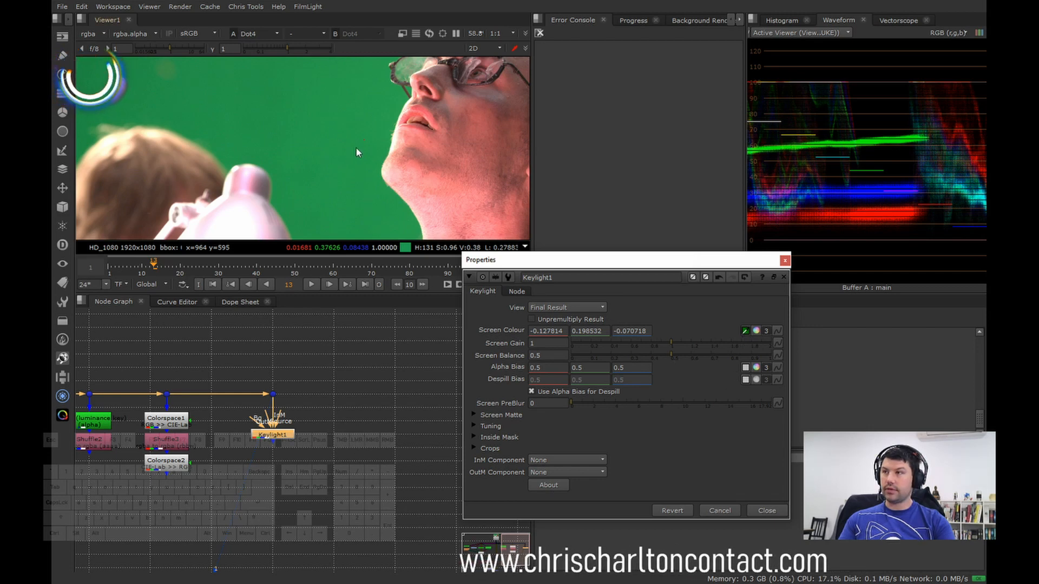
{"action": "scroll", "coordinate": [365, 138], "scroll_direction": "up", "scroll_amount": 8}
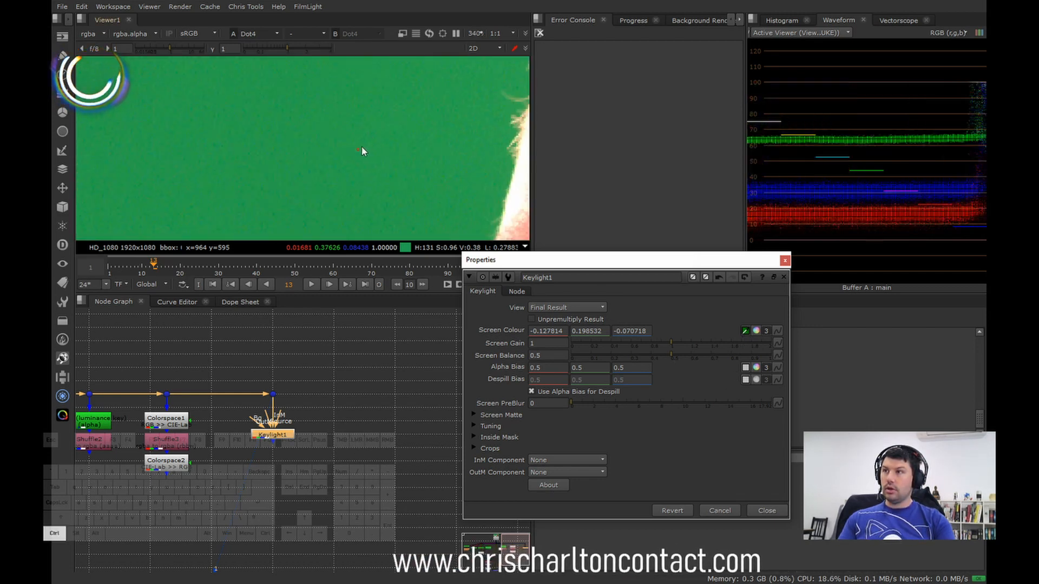
{"action": "left_click", "coordinate": [358, 149], "text": "ctrl"}
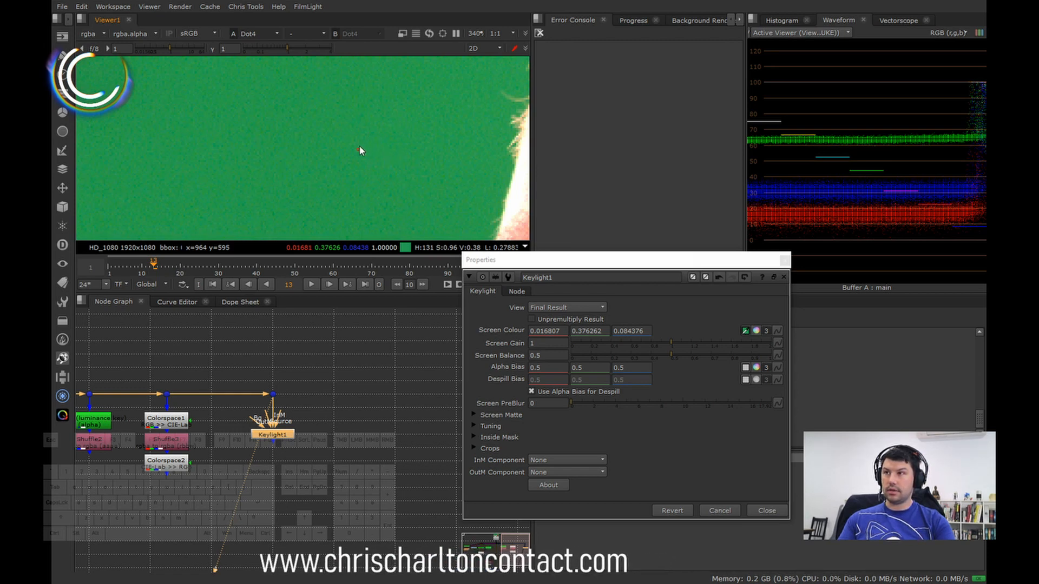
{"action": "scroll", "coordinate": [357, 161], "scroll_direction": "up", "scroll_amount": 5}
{"action": "left_click", "coordinate": [356, 161], "text": "ctrl"}
{"action": "scroll", "coordinate": [396, 160], "scroll_direction": "down", "scroll_amount": 15}
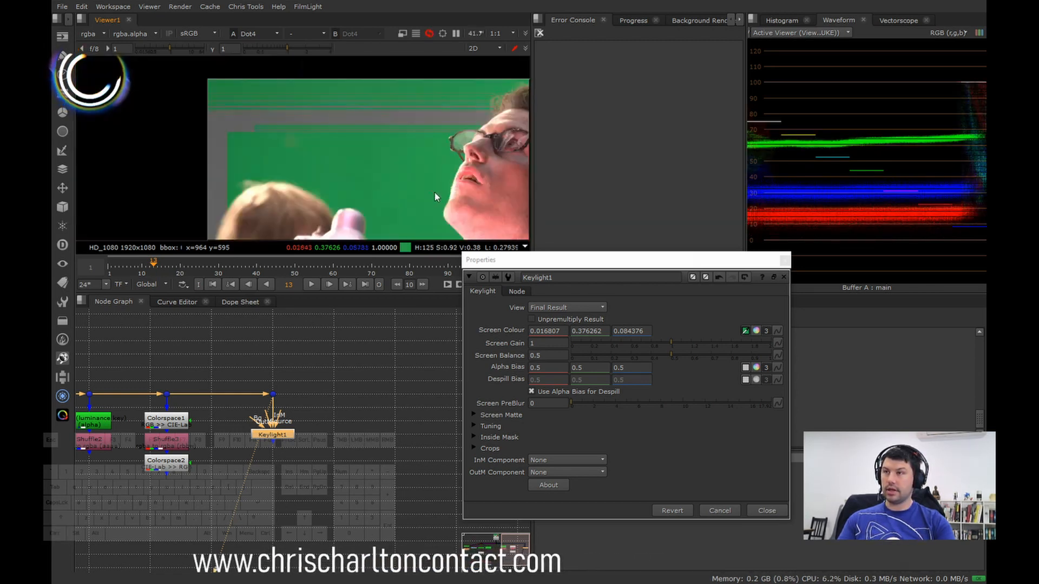
- Resample the Screen Colour from a backing area of about 106 by 145 pixels, and from the single pixel at x=957 y=599
{"action": "left_click_drag", "start_coordinate": [372, 153], "coordinate": [398, 187], "text": "ctrl+shift"}
{"action": "scroll", "coordinate": [388, 172], "scroll_direction": "up", "scroll_amount": 6}
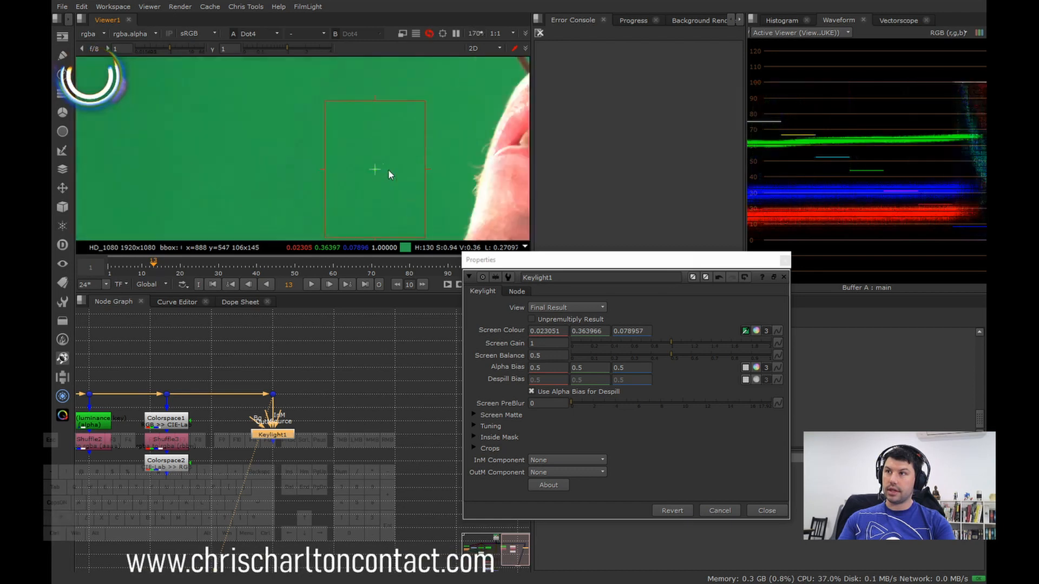
{"action": "scroll", "coordinate": [419, 206], "scroll_direction": "up", "scroll_amount": 6}
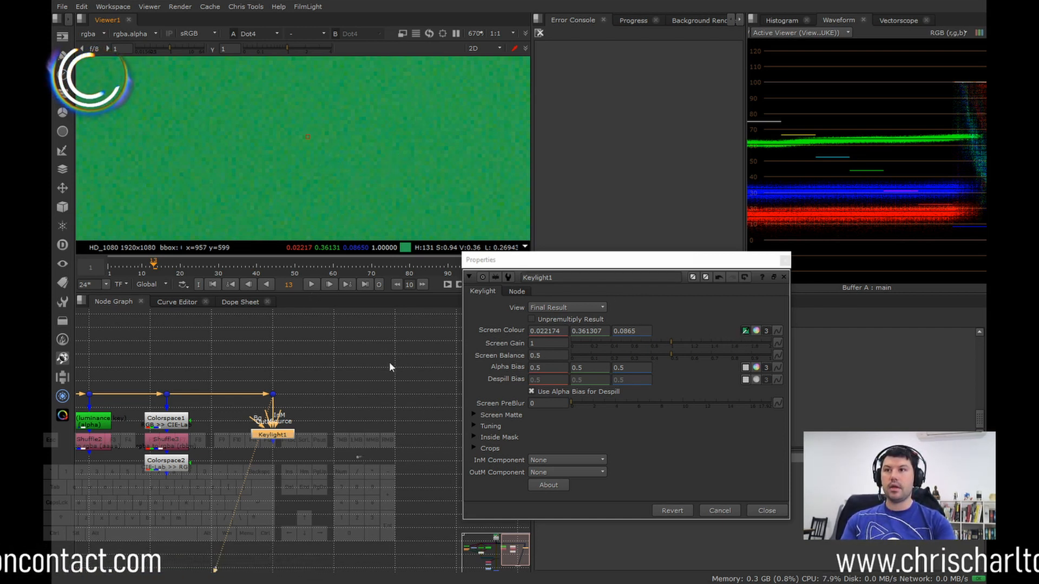
- View the Keylight1 result and examine the noise in the keyed backing and the whole frame
{"action": "left_click", "coordinate": [274, 438]}
{"action": "key", "text": "1"}
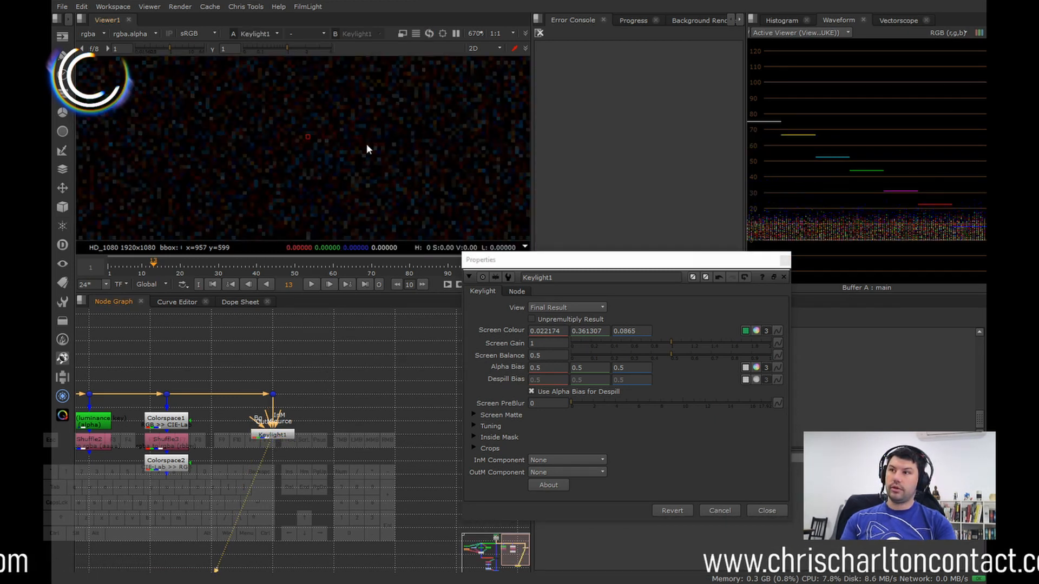
{"action": "scroll", "coordinate": [373, 155], "scroll_direction": "down", "scroll_amount": 9}
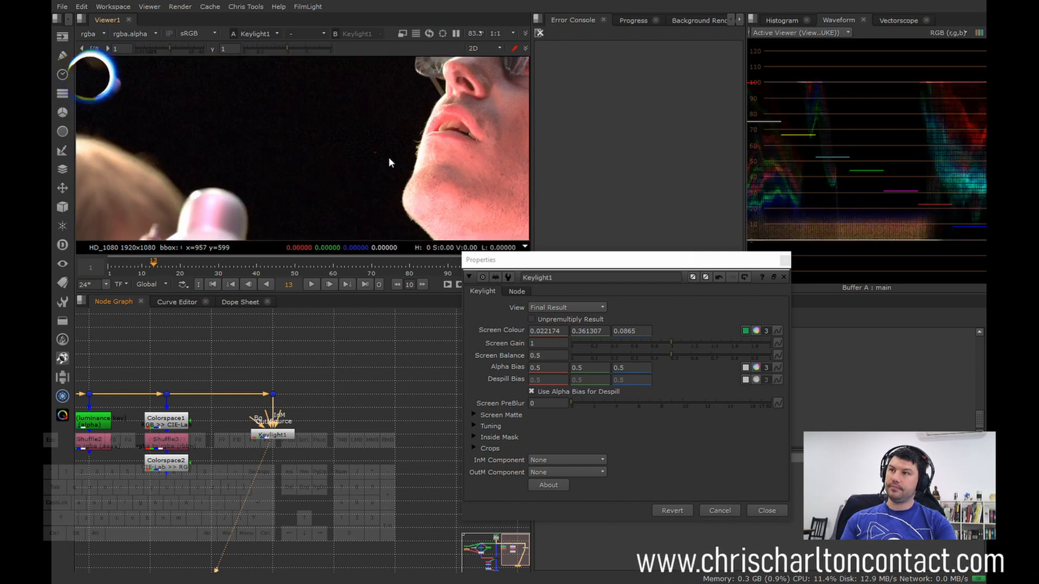
{"action": "middle_click_drag", "start_coordinate": [391, 162], "coordinate": [376, 178]}
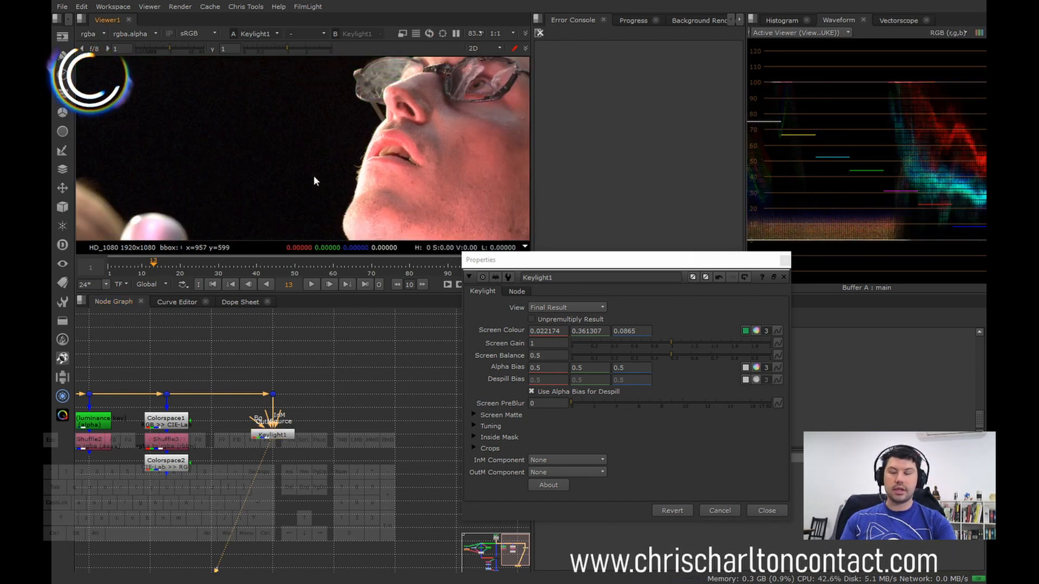
{"action": "scroll", "coordinate": [316, 180], "scroll_direction": "down", "scroll_amount": 5}
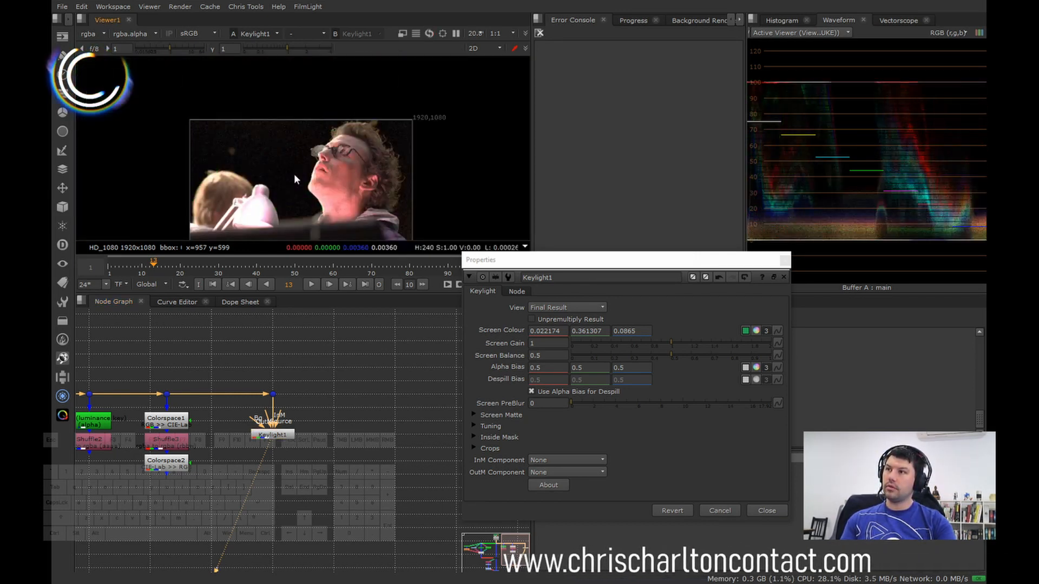
- Check the alpha channel of the Keylight1 result and examine the color image around the man's face and glasses
{"action": "scroll", "coordinate": [295, 179], "scroll_direction": "up", "scroll_amount": 2}
{"action": "key", "text": "a"}
{"action": "key", "text": "a"}
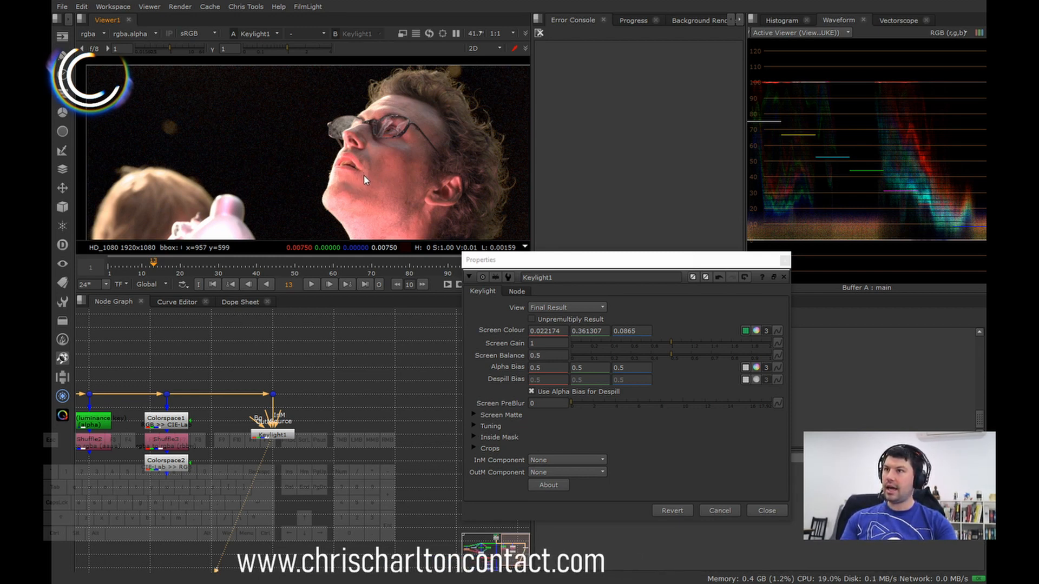
{"action": "scroll", "coordinate": [320, 169], "scroll_direction": "up", "scroll_amount": 2}
{"action": "middle_click_drag", "start_coordinate": [345, 131], "coordinate": [306, 149]}
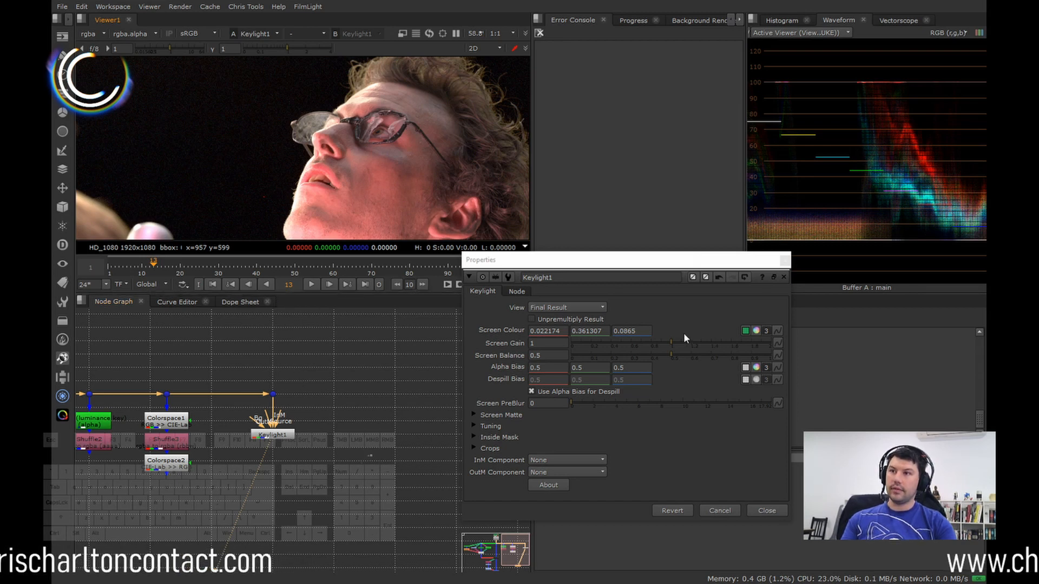
- Open the color picker for Keylight1's Screen Colour, resize its window and reduce the sliders to RGB only
{"action": "left_click", "coordinate": [756, 331]}
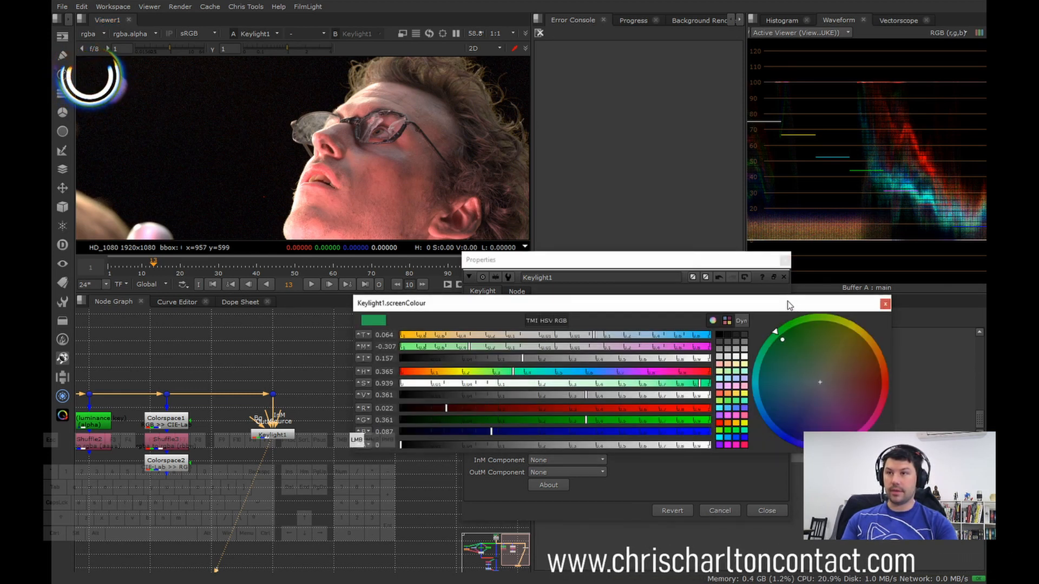
{"action": "left_click_drag", "start_coordinate": [787, 307], "coordinate": [712, 298]}
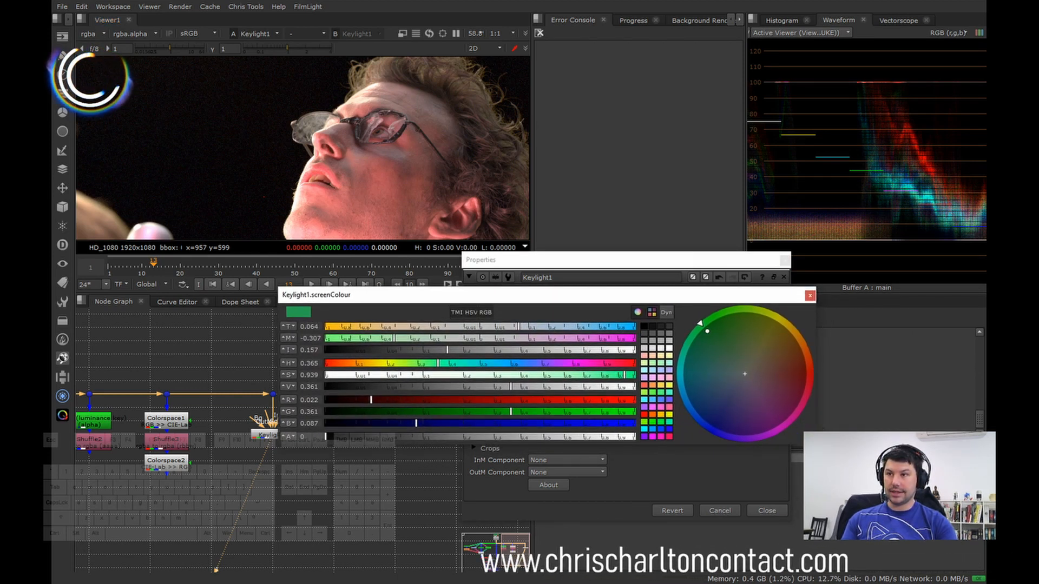
{"action": "left_click_drag", "start_coordinate": [814, 441], "coordinate": [394, 520]}
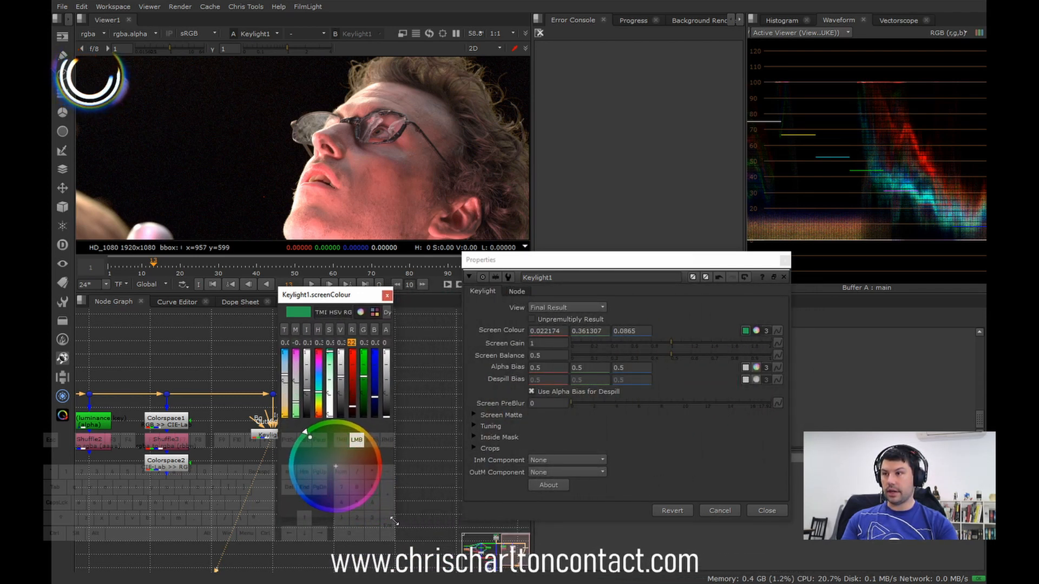
{"action": "left_click", "coordinate": [320, 312]}
{"action": "left_click", "coordinate": [334, 312]}
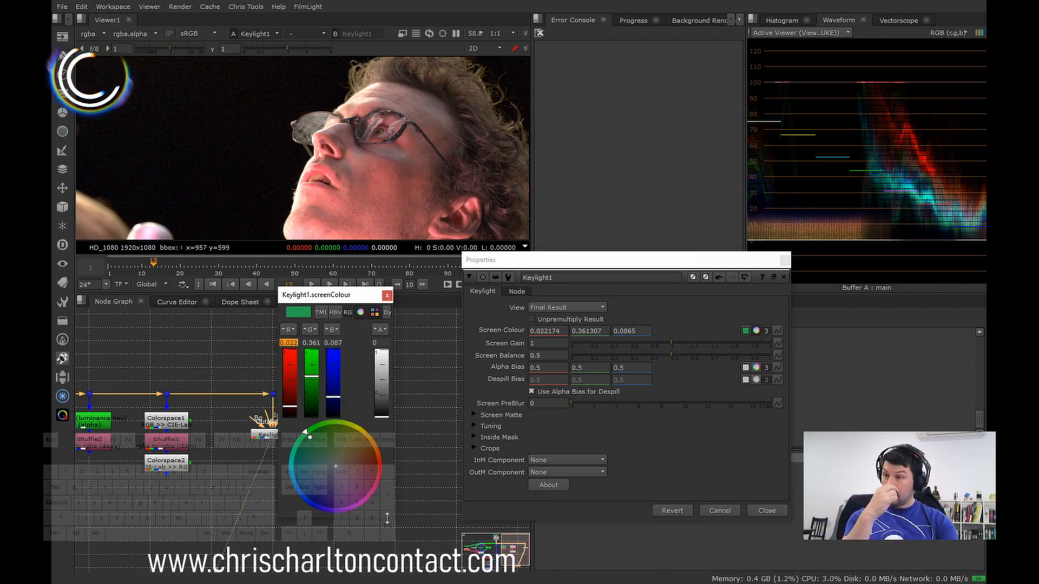
{"action": "left_click_drag", "start_coordinate": [388, 518], "coordinate": [920, 489]}
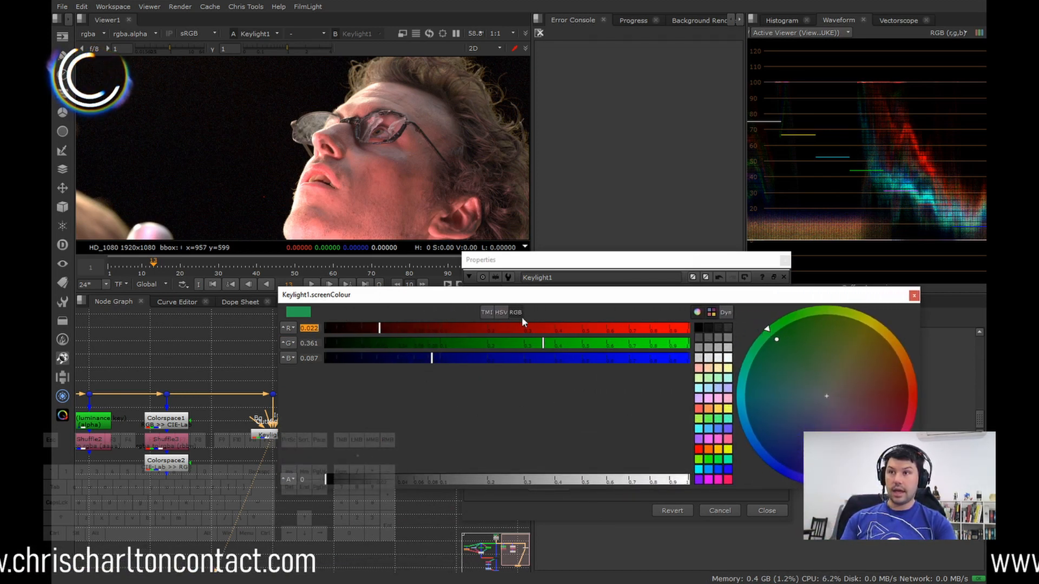
- Show the TMI and HSV sliders and set the Screen Colour's intensity to 0
{"action": "left_click", "coordinate": [486, 312]}
{"action": "left_click", "coordinate": [501, 312]}
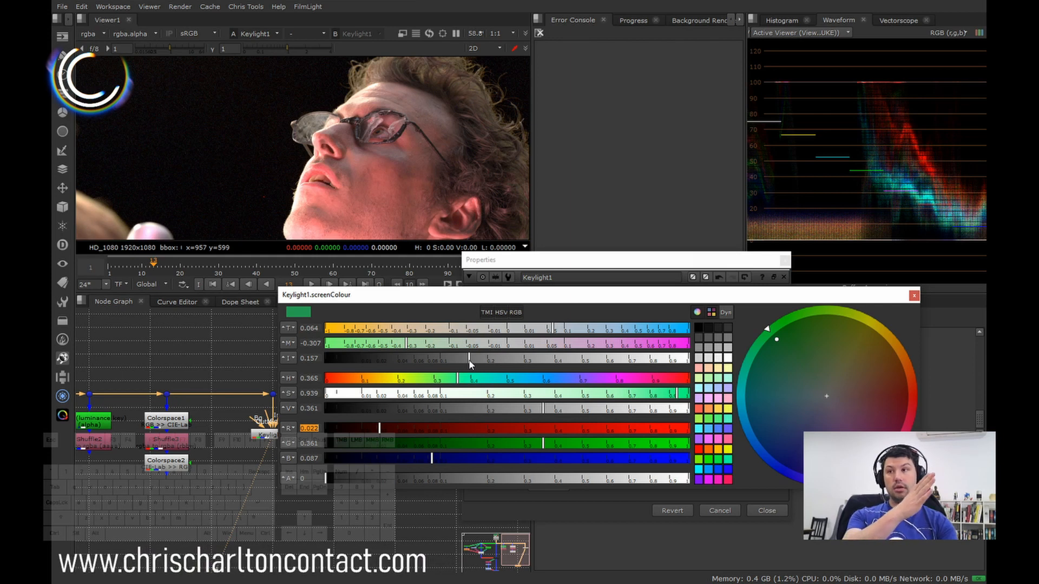
{"action": "left_click_drag", "start_coordinate": [470, 361], "coordinate": [293, 365]}
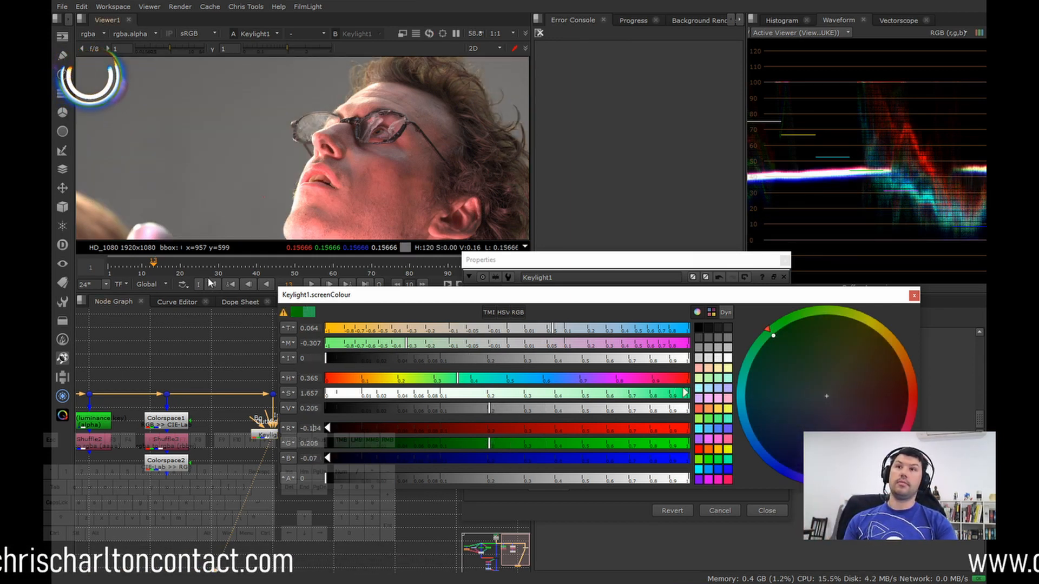
{"action": "left_click", "coordinate": [913, 296]}
- Examine the neutral gray backing of the Keylight1 result and its waveform, both magnified and around the man's face
{"action": "scroll", "coordinate": [261, 145], "scroll_direction": "up", "scroll_amount": 8}
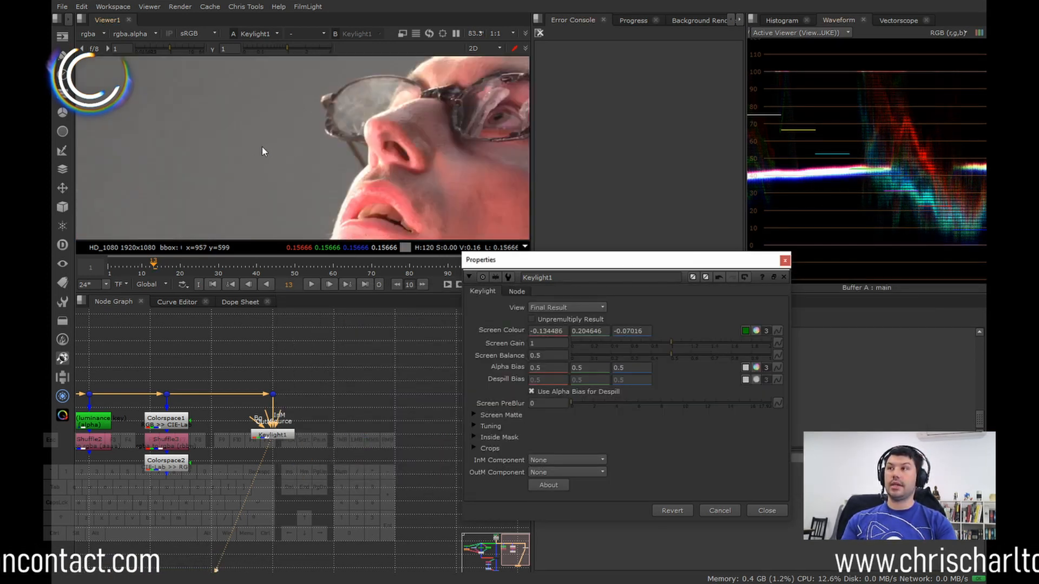
{"action": "scroll", "coordinate": [325, 177], "scroll_direction": "up", "scroll_amount": 6}
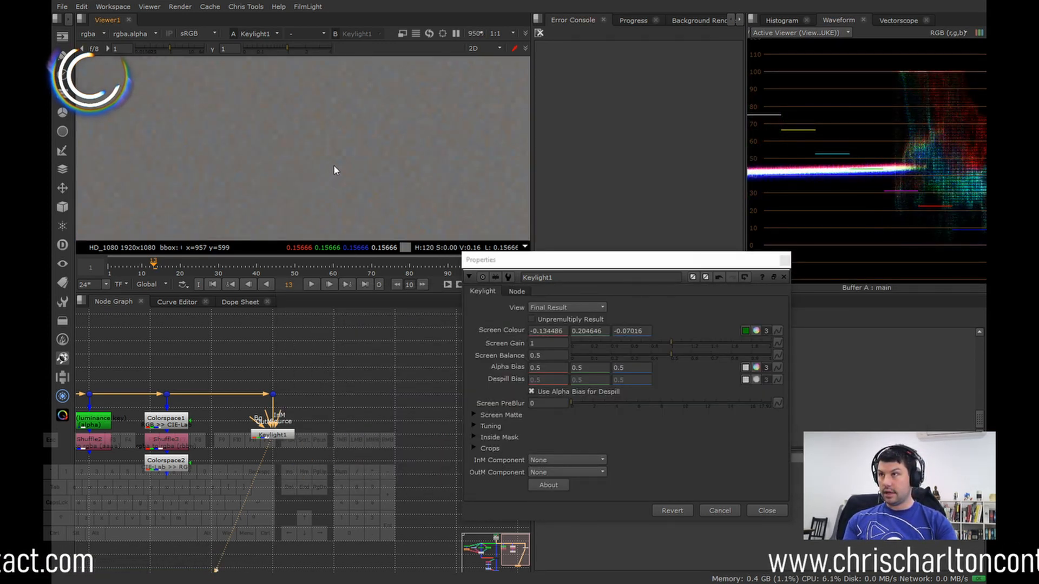
{"action": "middle_click_drag", "start_coordinate": [334, 169], "coordinate": [318, 172]}
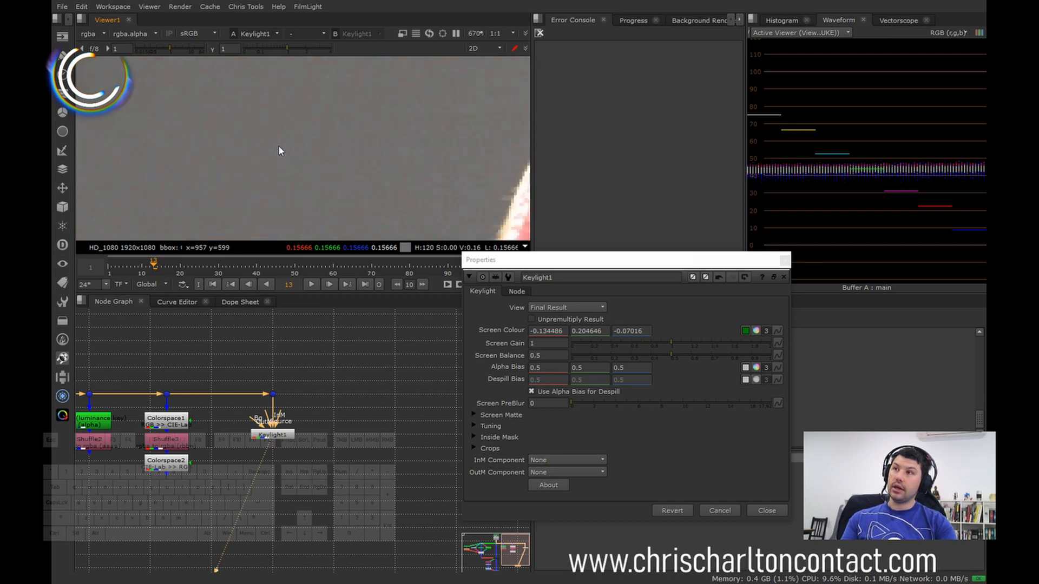
{"action": "scroll", "coordinate": [360, 152], "scroll_direction": "down", "scroll_amount": 6}
{"action": "scroll", "coordinate": [345, 171], "scroll_direction": "down", "scroll_amount": 4}
{"action": "middle_click_drag", "start_coordinate": [345, 171], "coordinate": [331, 150]}
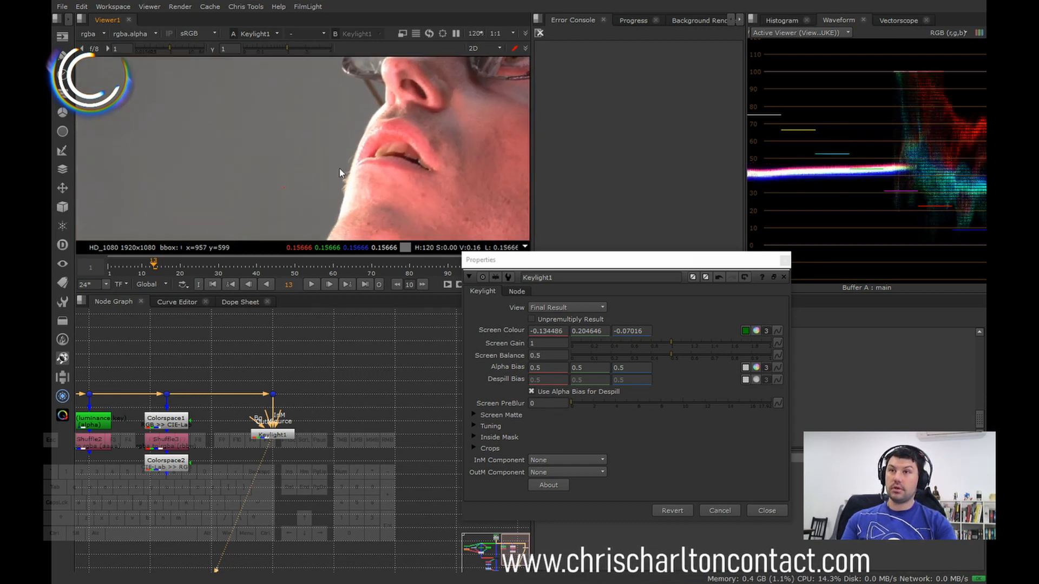
- Inspect the gray backing beside the man's mouth and jaw in the Keylight1 result, and magnify its trace in the waveform
{"action": "scroll", "coordinate": [327, 174], "scroll_direction": "up", "scroll_amount": 2}
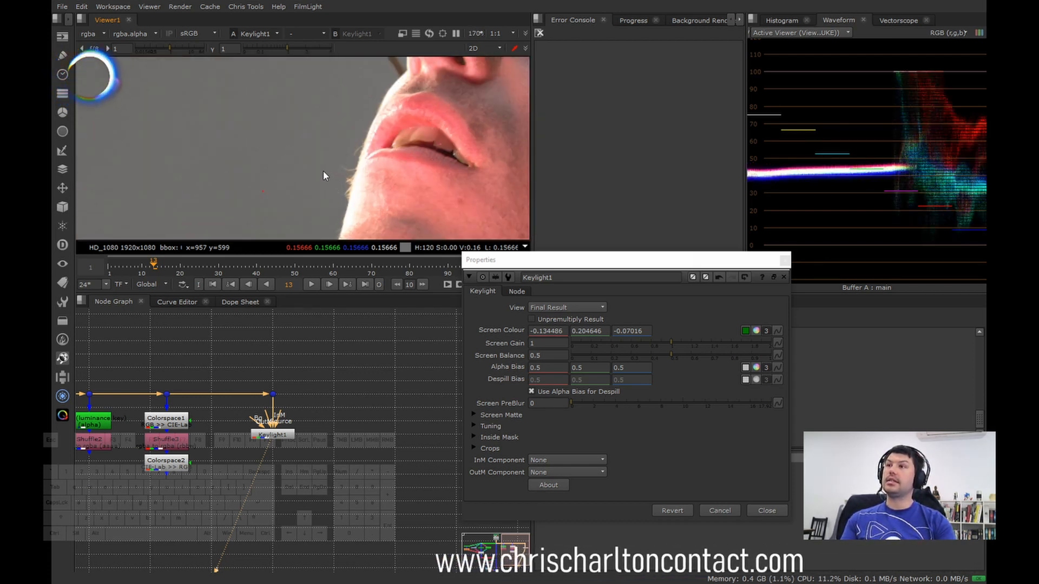
{"action": "scroll", "coordinate": [325, 175], "scroll_direction": "up", "scroll_amount": 2}
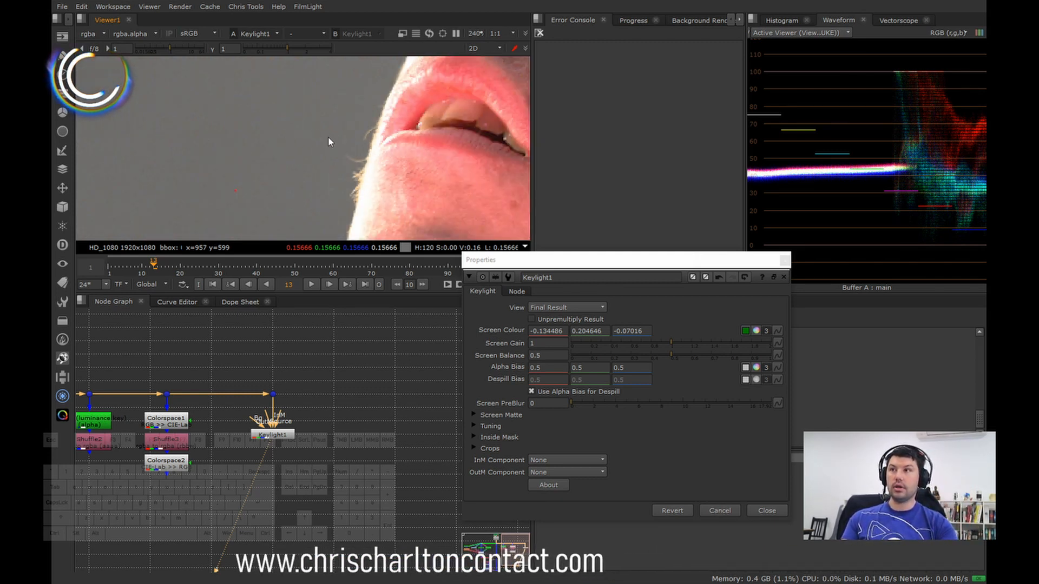
{"action": "scroll", "coordinate": [328, 142], "scroll_direction": "down", "scroll_amount": 6}
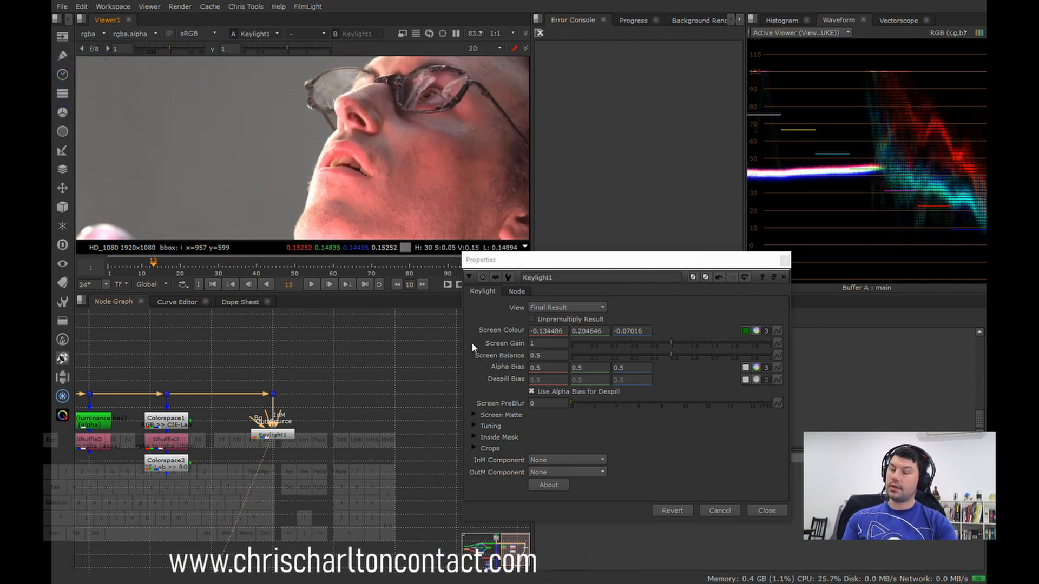
{"action": "scroll", "coordinate": [378, 172], "scroll_direction": "down", "scroll_amount": 2}
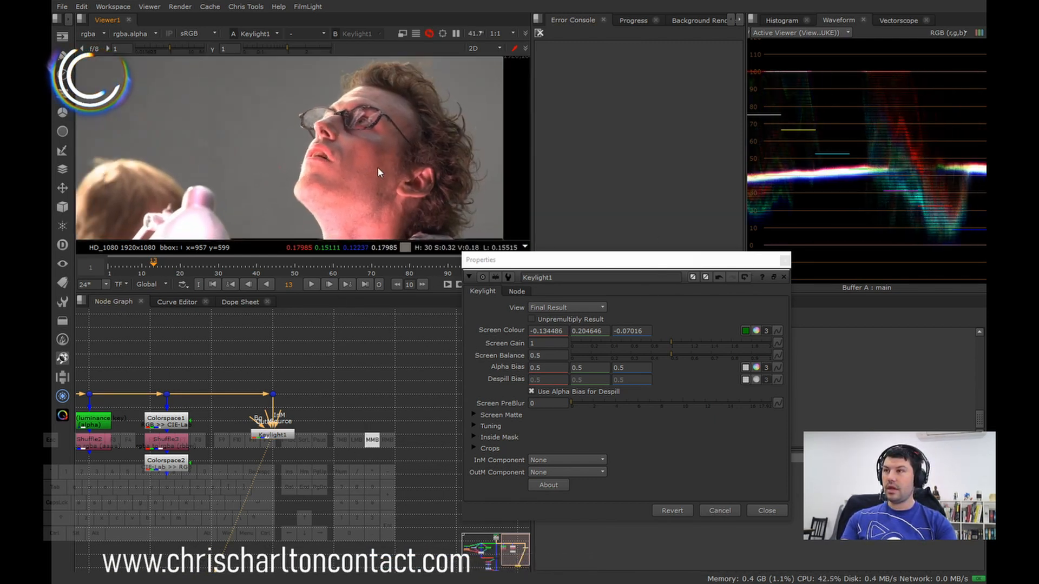
{"action": "middle_click_drag", "start_coordinate": [378, 172], "coordinate": [385, 167]}
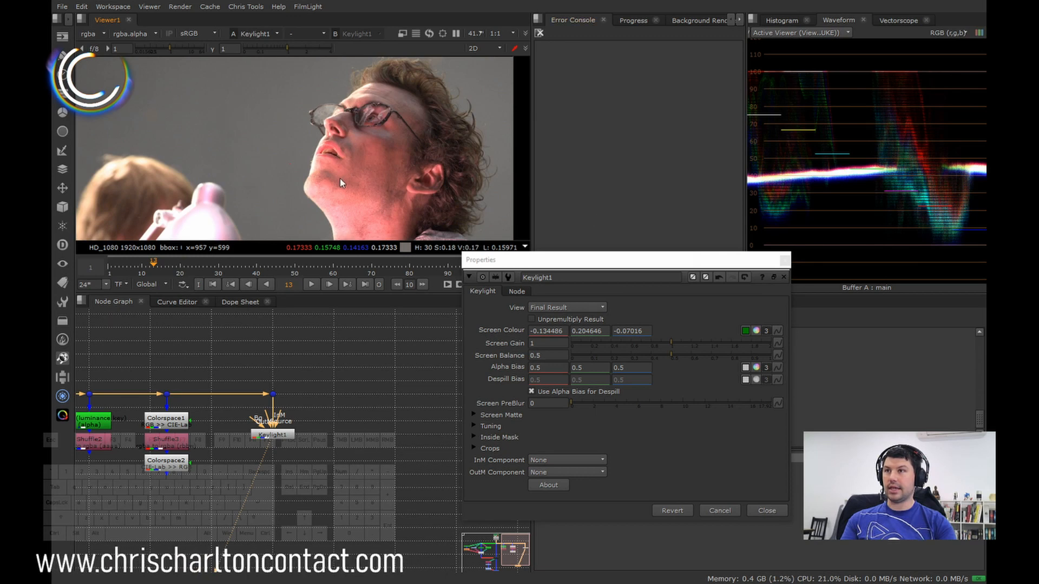
{"action": "scroll", "coordinate": [300, 164], "scroll_direction": "up", "scroll_amount": 8}
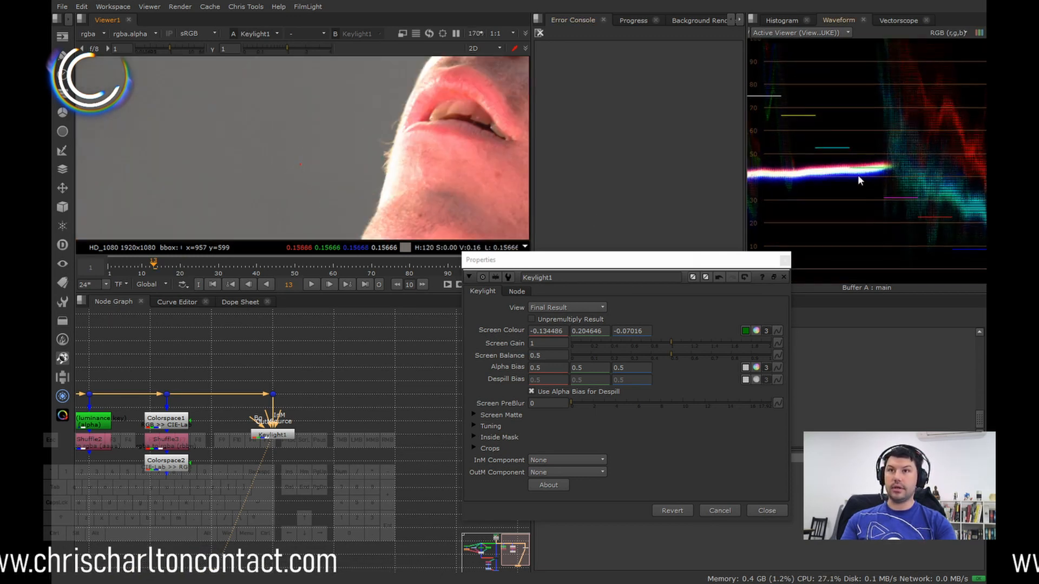
{"action": "scroll", "coordinate": [859, 180], "scroll_direction": "up", "scroll_amount": 4}
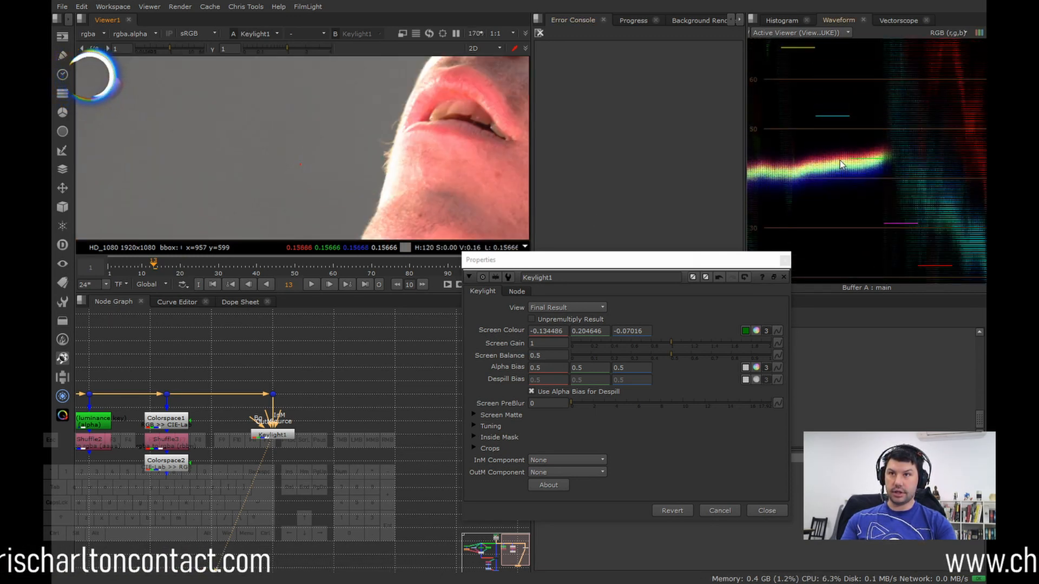
{"action": "scroll", "coordinate": [840, 163], "scroll_direction": "down", "scroll_amount": 2}
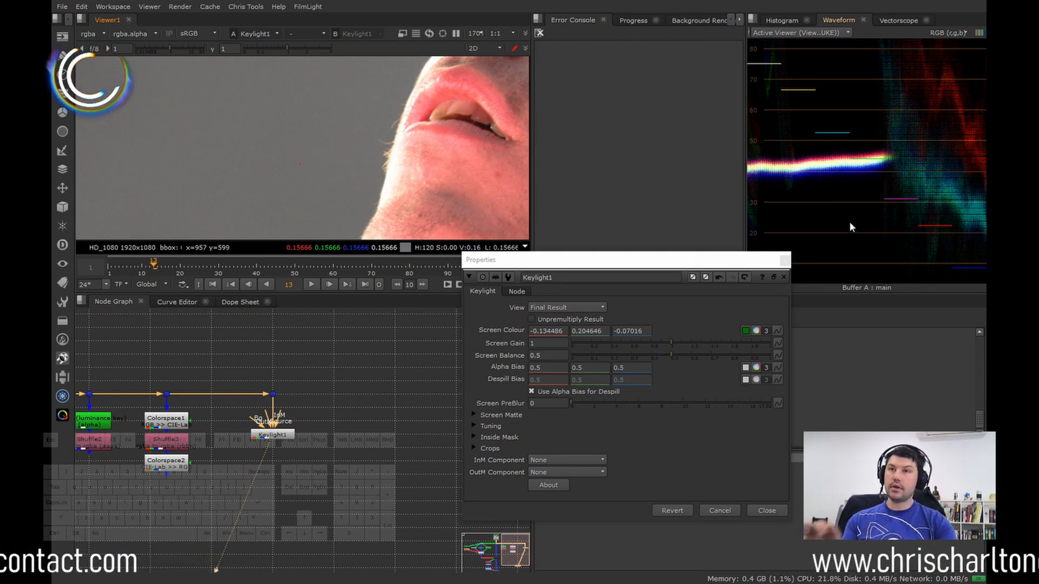
{"action": "scroll", "coordinate": [866, 194], "scroll_direction": "down", "scroll_amount": 1}
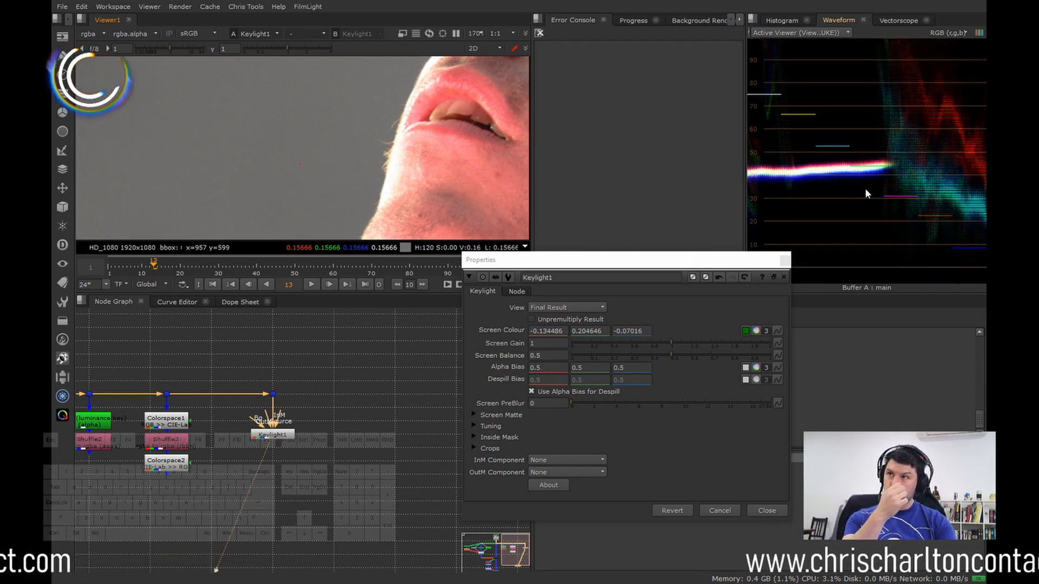
- Close Keylight1's properties, open those of the C_Despill node below the plate, and display C_Despill in the viewer
{"action": "left_click", "coordinate": [784, 262]}
{"action": "scroll", "coordinate": [465, 346], "scroll_direction": "down", "scroll_amount": 1}
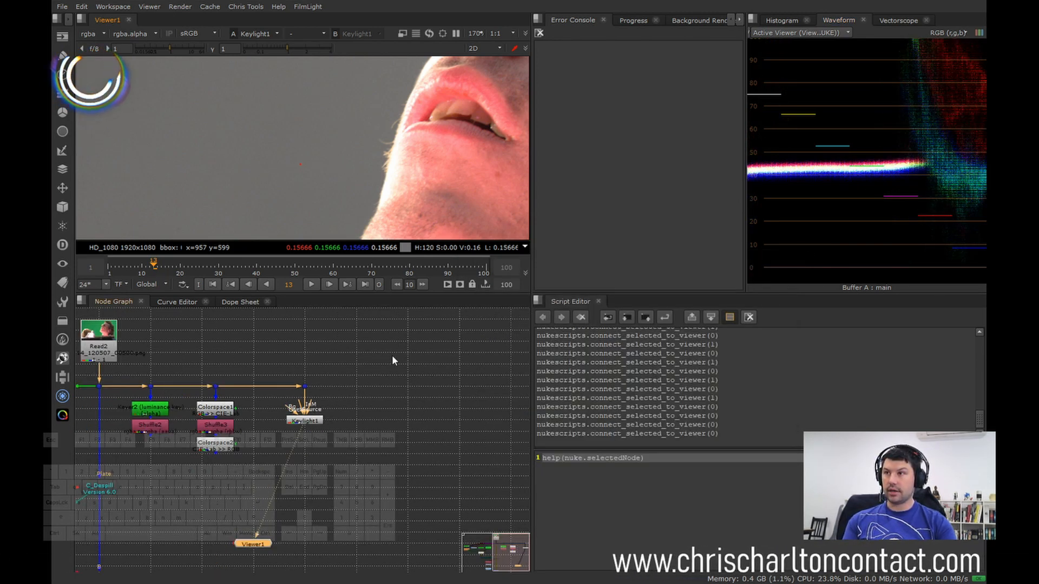
{"action": "scroll", "coordinate": [365, 362], "scroll_direction": "down", "scroll_amount": 1}
{"action": "left_click", "coordinate": [374, 383]}
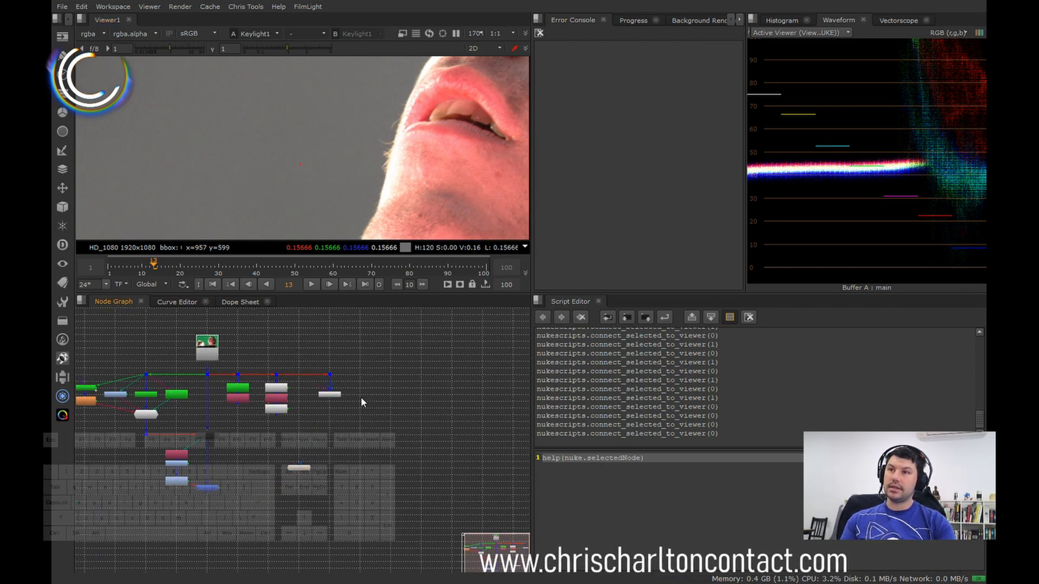
{"action": "middle_click_drag", "start_coordinate": [347, 407], "coordinate": [437, 453]}
{"action": "middle_click_drag", "start_coordinate": [334, 482], "coordinate": [343, 446]}
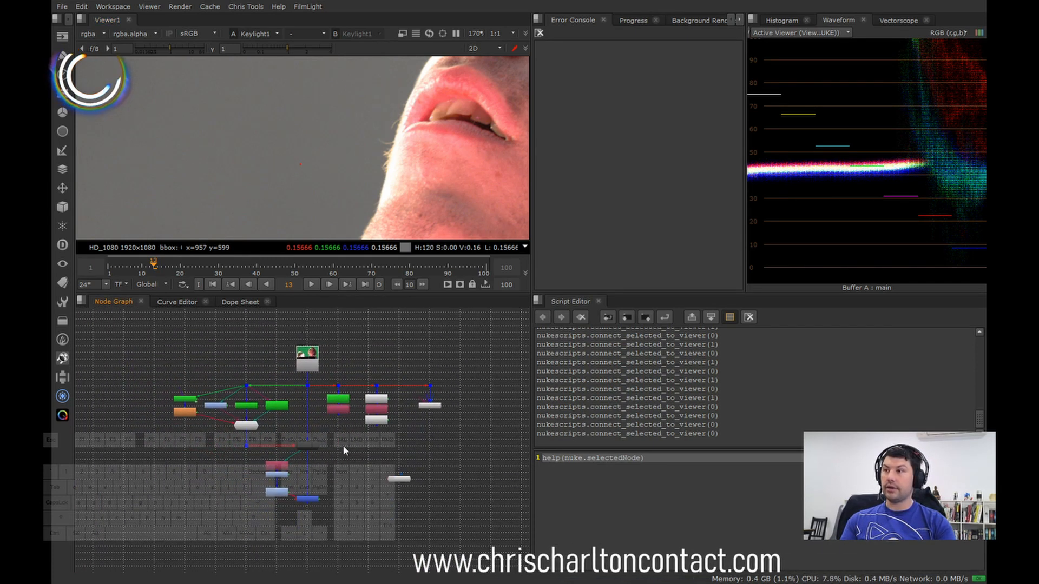
{"action": "scroll", "coordinate": [260, 427], "scroll_direction": "up", "scroll_amount": 2}
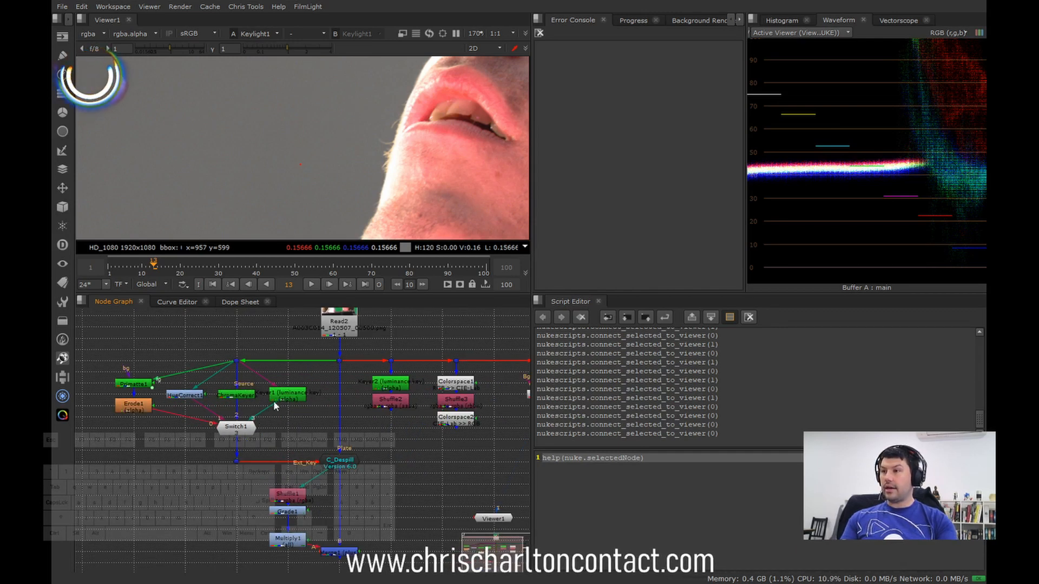
{"action": "middle_click_drag", "start_coordinate": [379, 470], "coordinate": [322, 431]}
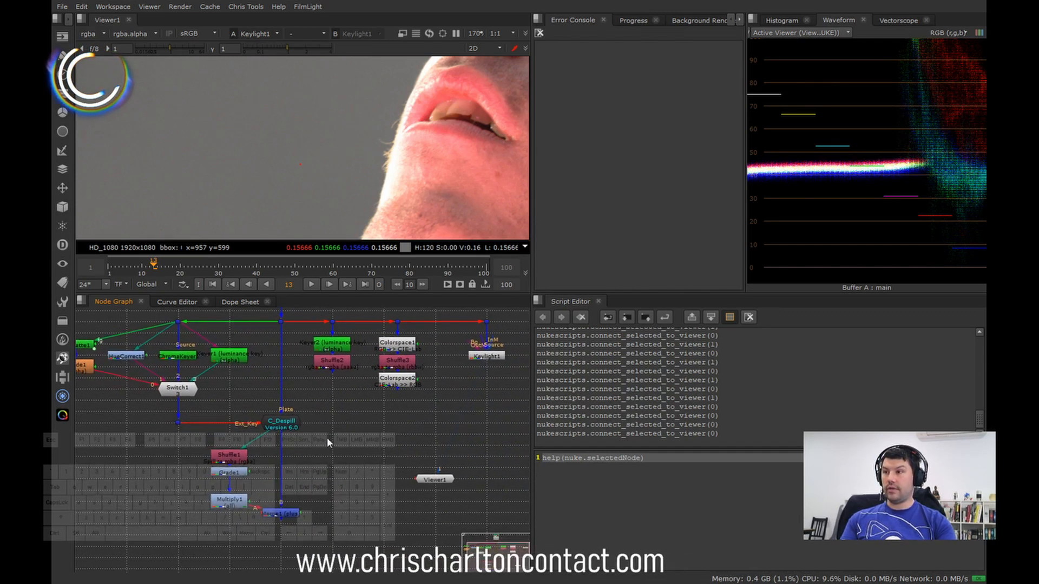
{"action": "double_click", "coordinate": [283, 425]}
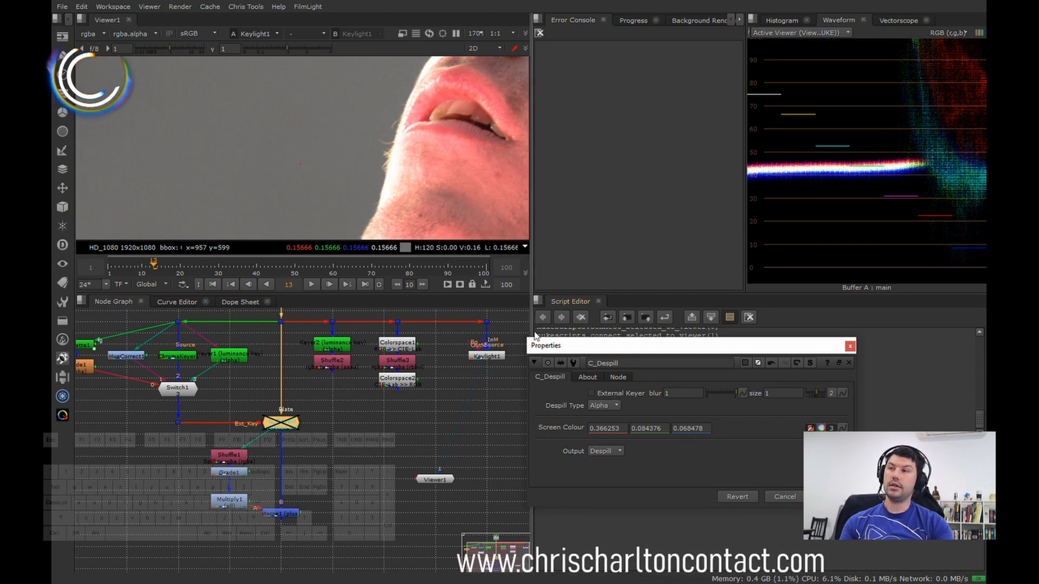
{"action": "middle_click_drag", "start_coordinate": [296, 350], "coordinate": [299, 393]}
{"action": "key", "text": "1"}
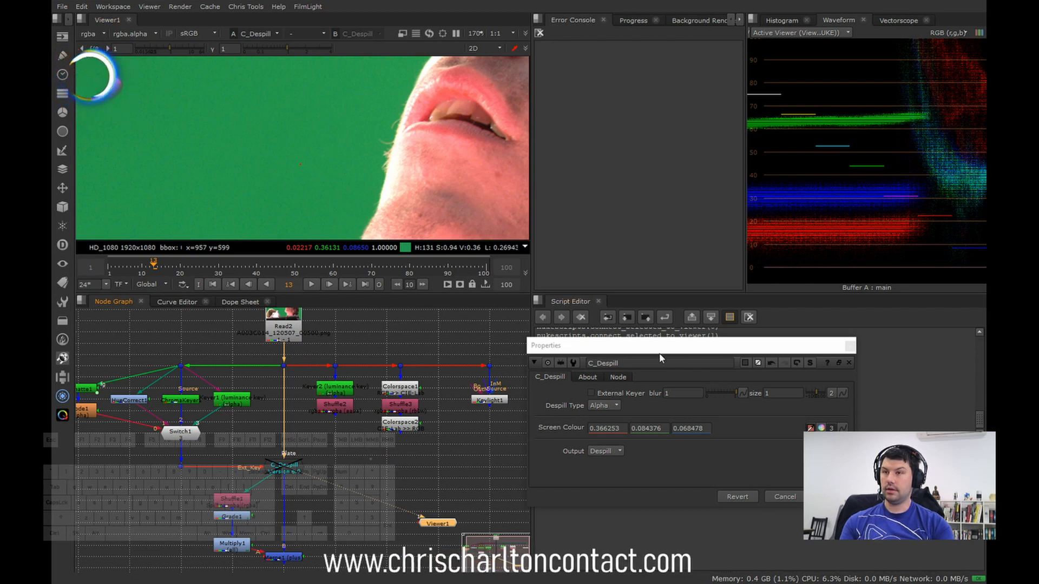
- Sample the green backing beside the man's chin as C_Despill's Screen Colour, giving 0.022174, 0.361307, 0.0865
{"action": "left_click", "coordinate": [288, 471]}
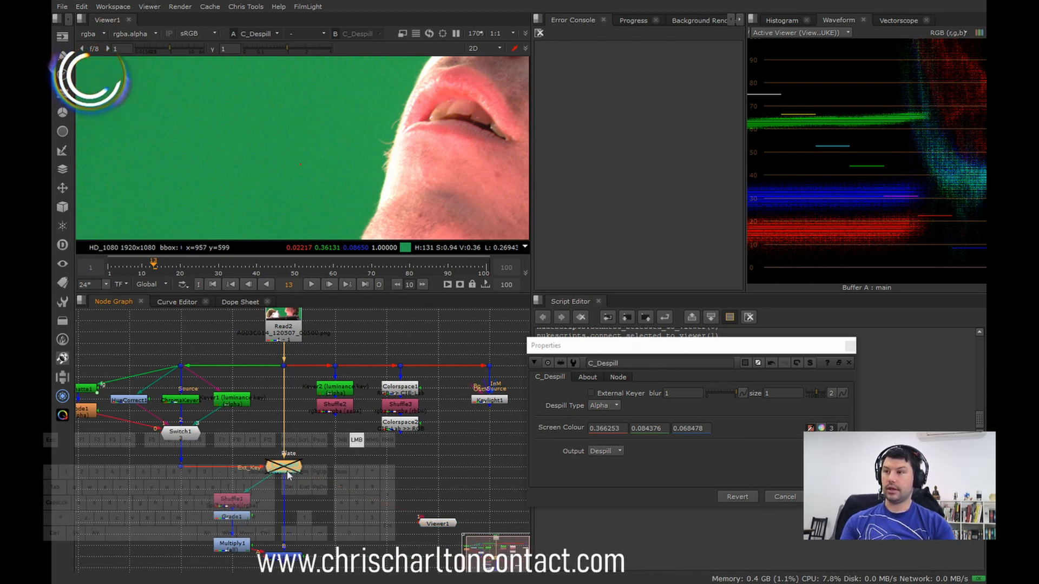
{"action": "key", "text": "d"}
{"action": "key", "text": "d"}
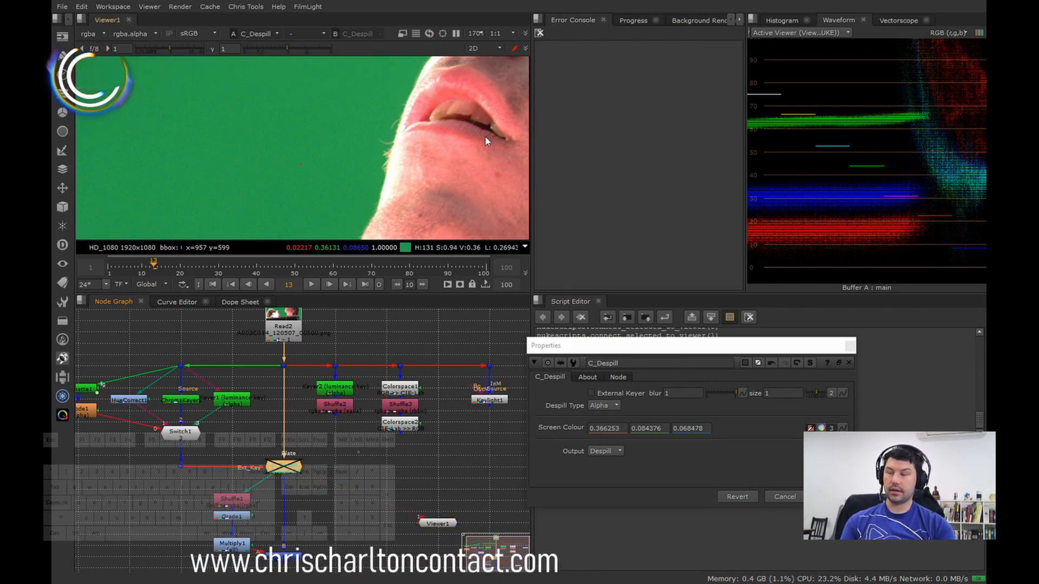
{"action": "scroll", "coordinate": [319, 103], "scroll_direction": "up", "scroll_amount": 5}
{"action": "scroll", "coordinate": [290, 184], "scroll_direction": "up", "scroll_amount": 5}
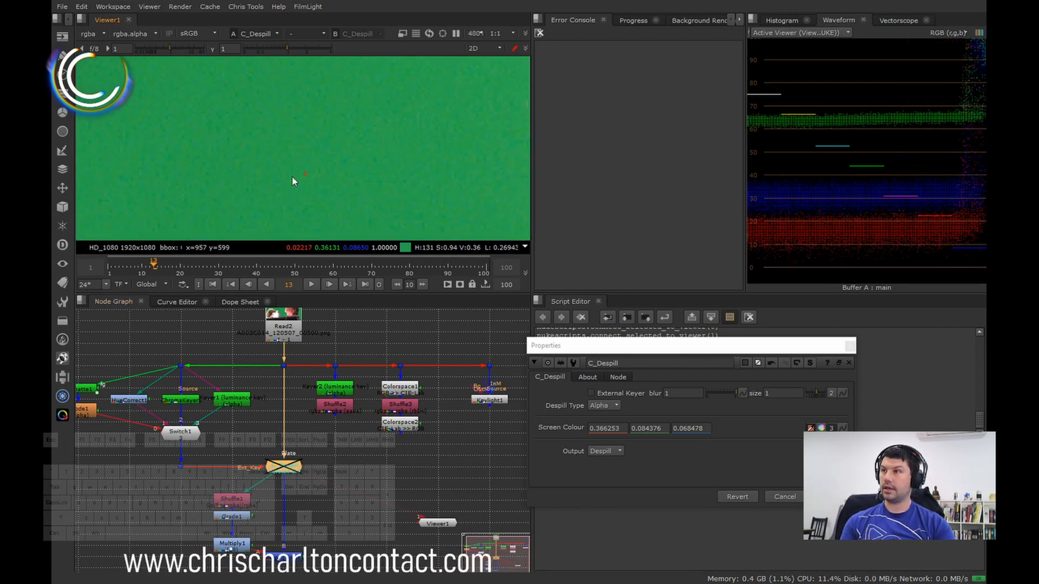
{"action": "left_click", "coordinate": [347, 167], "text": "ctrl"}
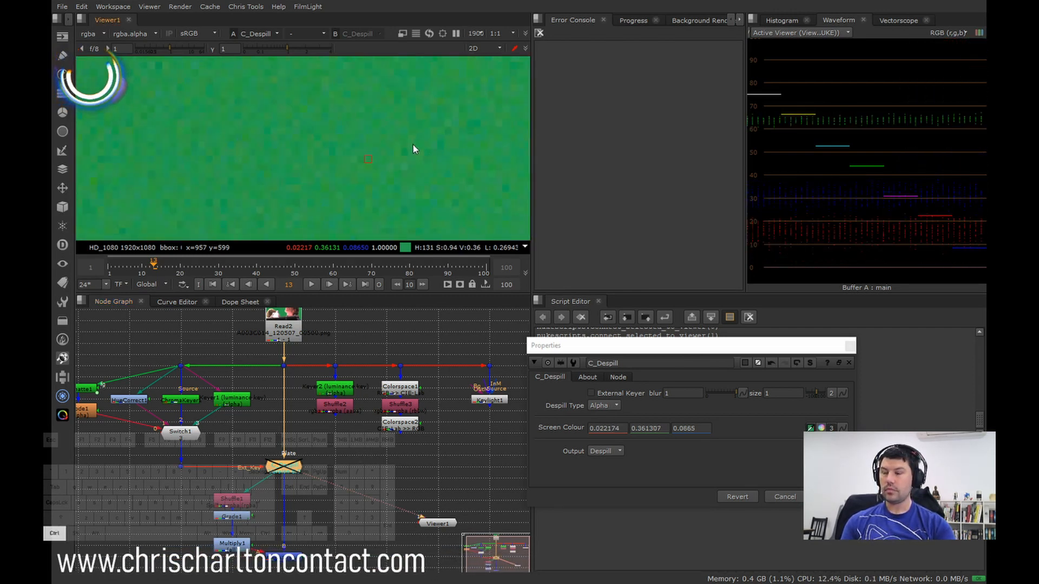
- Enable the C_Despill node and inspect the despilled backing and its waveform up close
{"action": "scroll", "coordinate": [413, 154], "scroll_direction": "down", "scroll_amount": 8}
{"action": "middle_click_drag", "start_coordinate": [424, 172], "coordinate": [356, 176]}
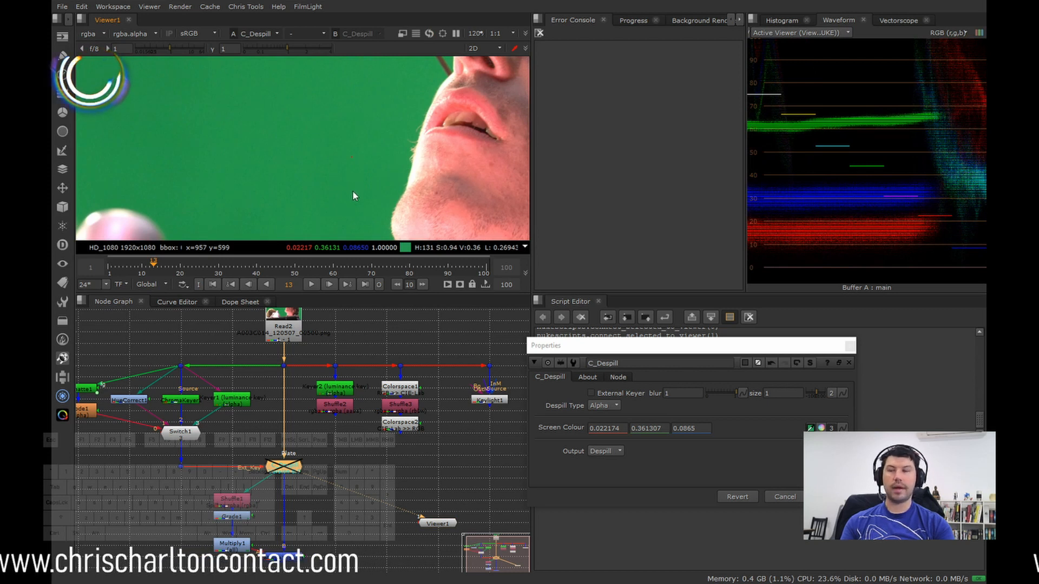
{"action": "left_click", "coordinate": [295, 442]}
{"action": "key", "text": "d"}
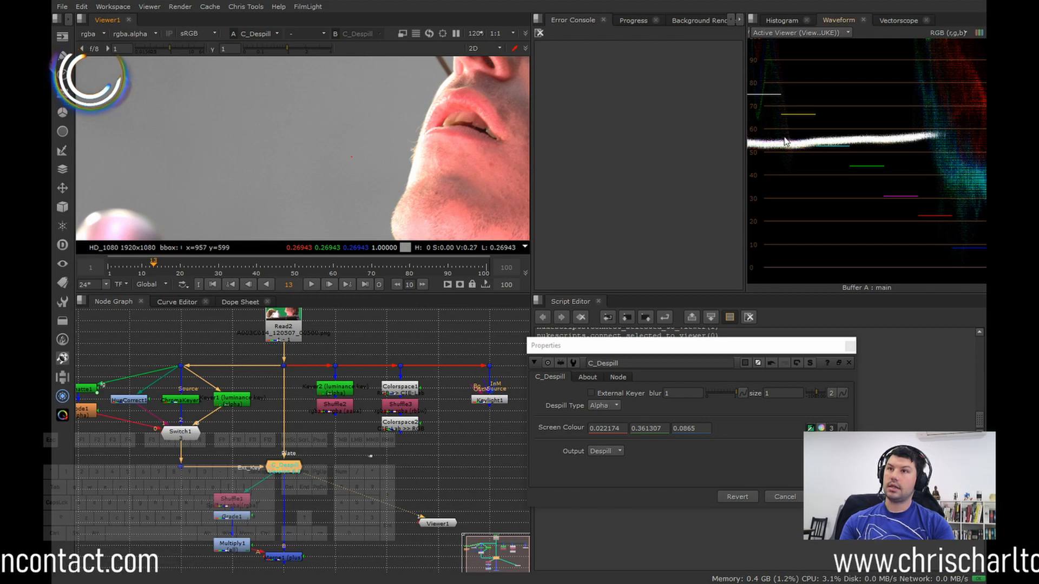
{"action": "scroll", "coordinate": [400, 140], "scroll_direction": "up", "scroll_amount": 4}
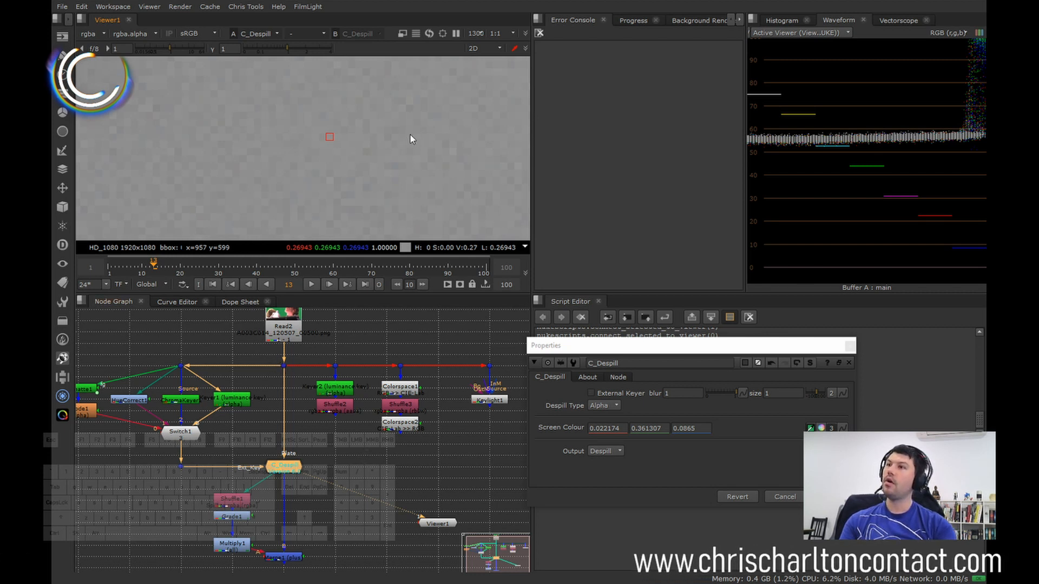
{"action": "middle_click_drag", "start_coordinate": [447, 138], "coordinate": [427, 161]}
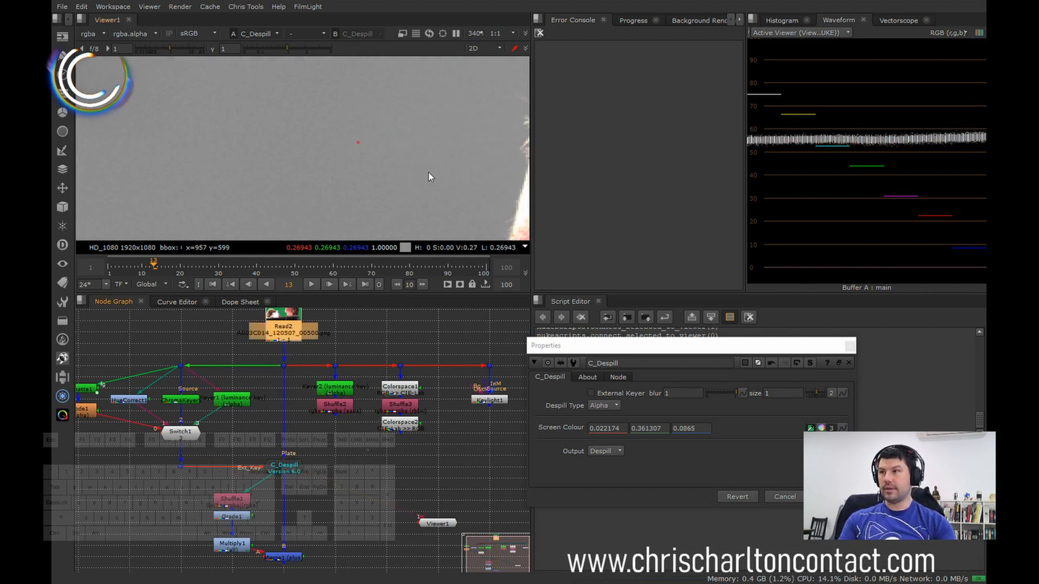
- Alternate the viewer between the Read2 plate and C_Despill to compare the sampled pixel's luminance value and the backing
{"action": "key", "text": "1"}
{"action": "middle_click_drag", "start_coordinate": [448, 199], "coordinate": [398, 206]}
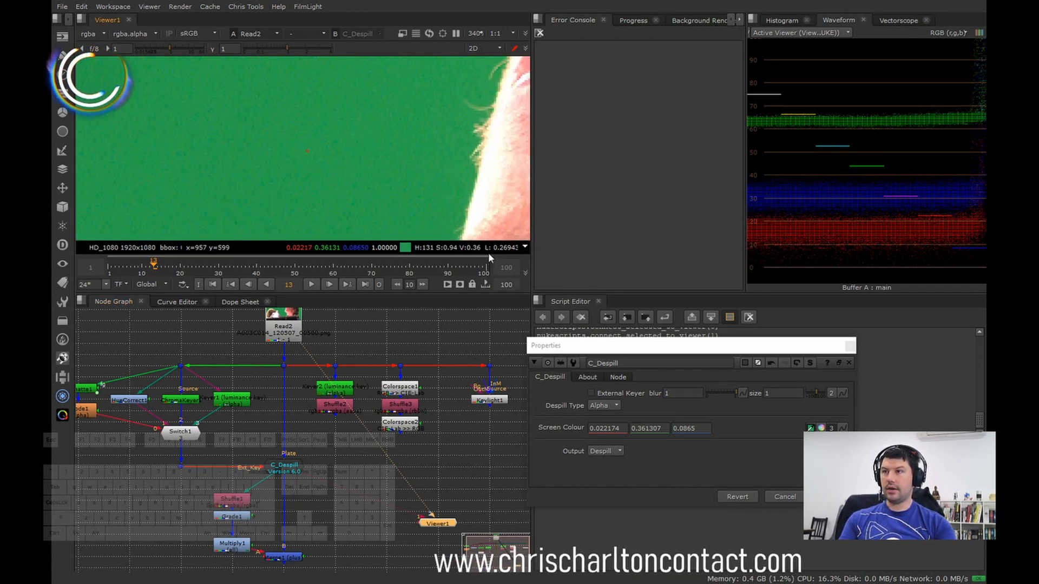
{"action": "key", "text": "1"}
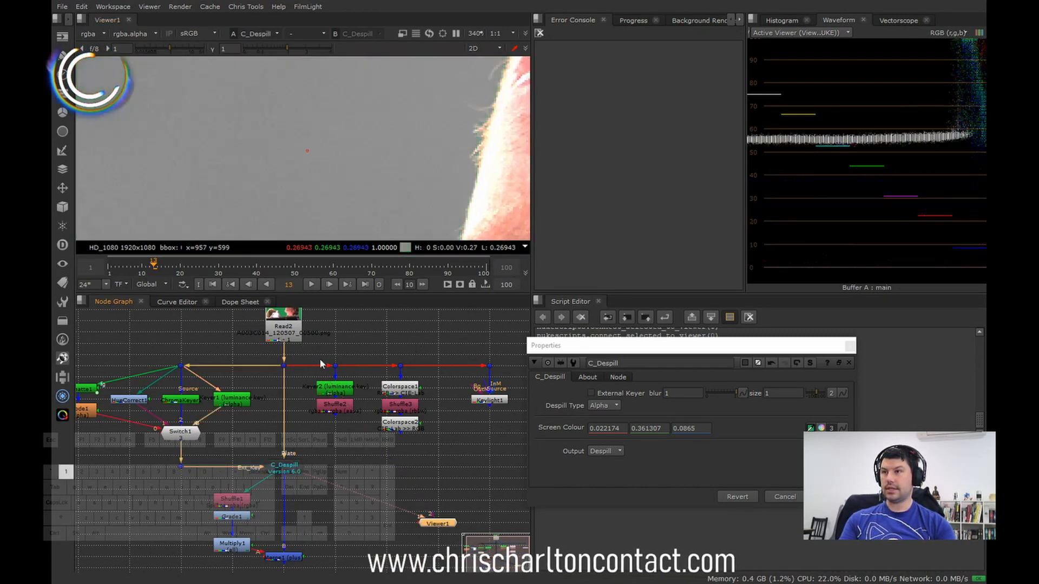
{"action": "key", "text": "2"}
{"action": "key", "text": "1"}
{"action": "key", "text": "2"}
{"action": "key", "text": "1"}
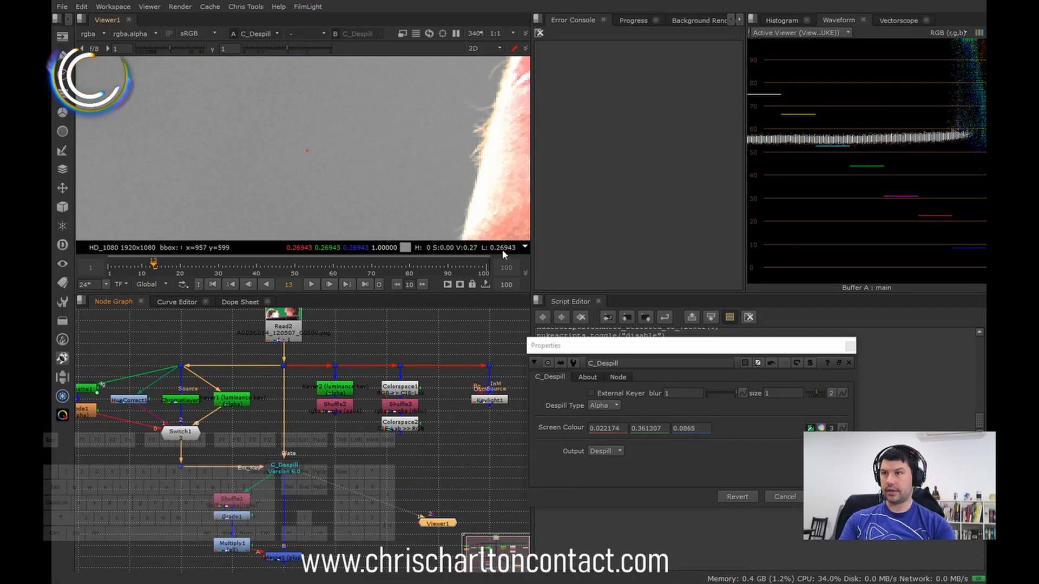
{"action": "key", "text": "2"}
{"action": "key", "text": "1"}
{"action": "key", "text": "2"}
{"action": "key", "text": "1"}
{"action": "key", "text": "2"}
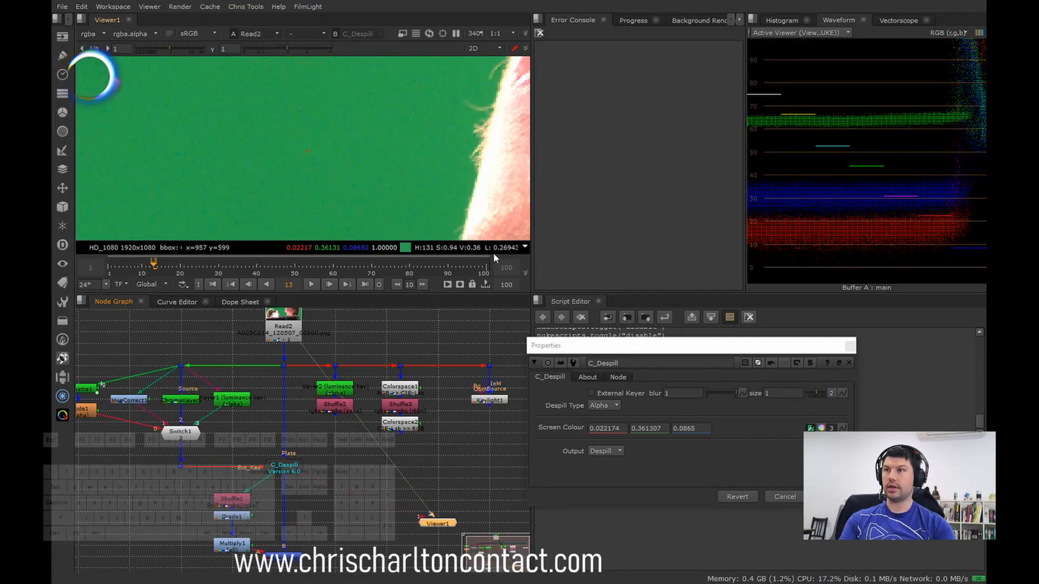
{"action": "key", "text": "1"}
{"action": "key", "text": "2"}
{"action": "key", "text": "1"}
{"action": "key", "text": "2"}
{"action": "key", "text": "1"}
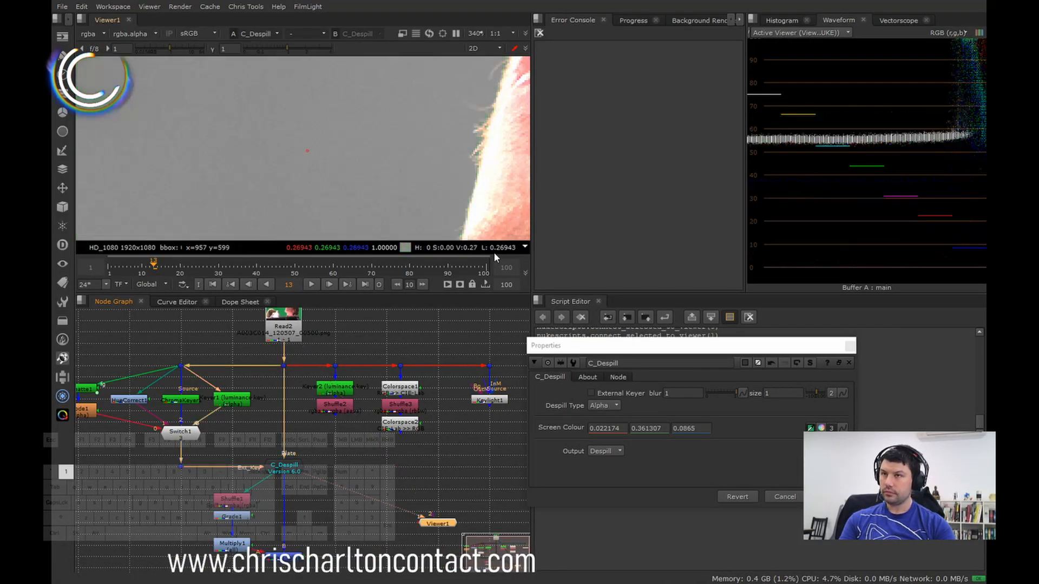
{"action": "key", "text": "2"}
{"action": "key", "text": "1"}
{"action": "key", "text": "2"}
{"action": "key", "text": "1"}
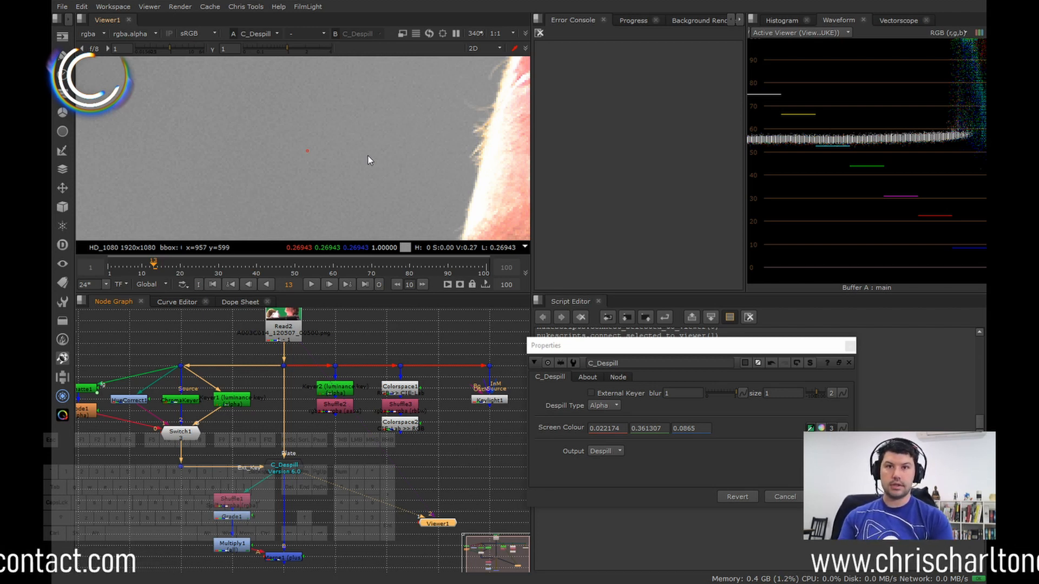
{"action": "key", "text": "2"}
{"action": "key", "text": "1"}
{"action": "key", "text": "2"}
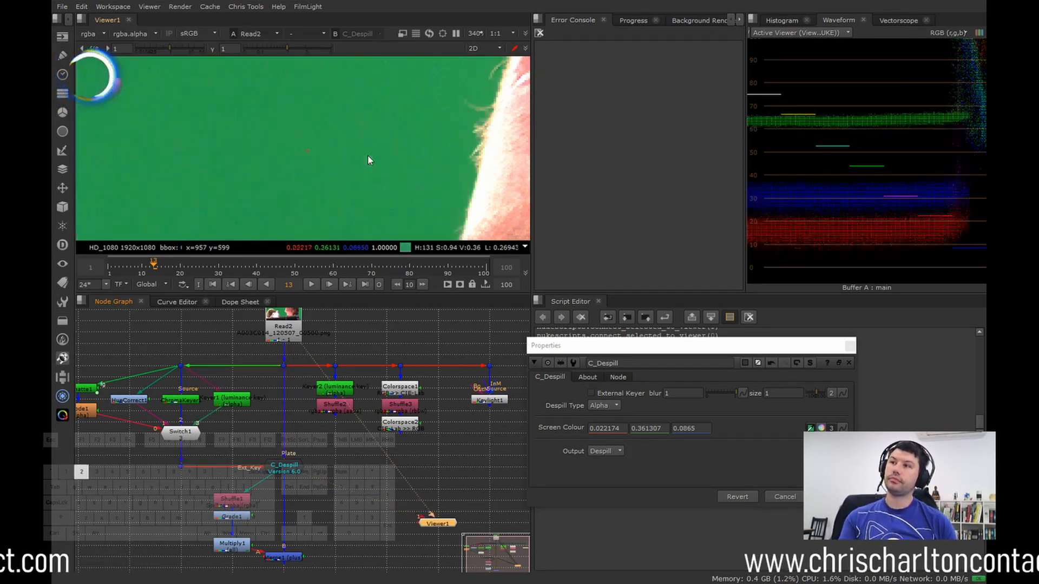
{"action": "key", "text": "1"}
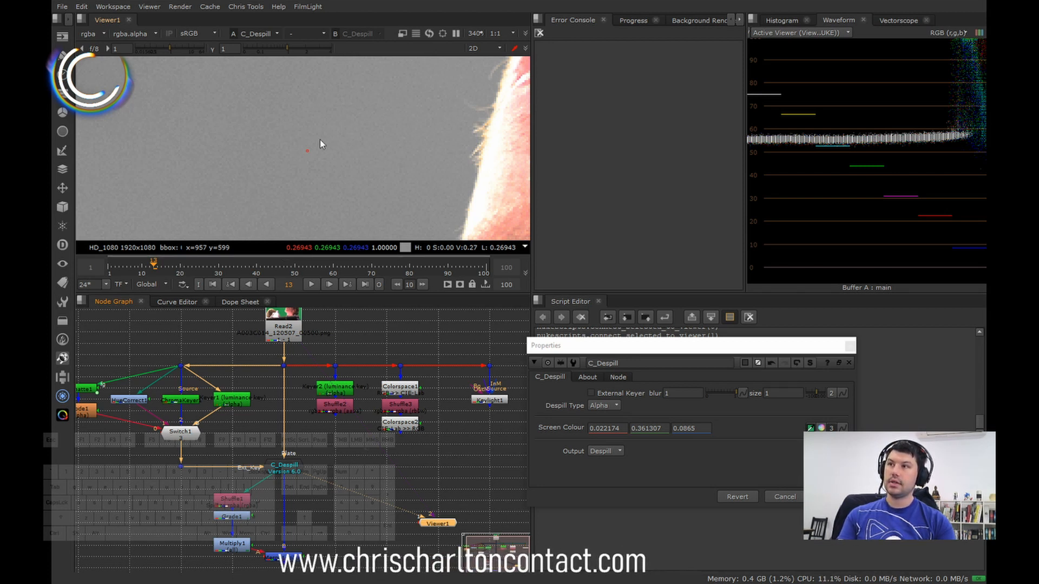
- Compare the magnified backing grain of the C_Despill result with that of Keylight1
{"action": "scroll", "coordinate": [317, 142], "scroll_direction": "up", "scroll_amount": 5}
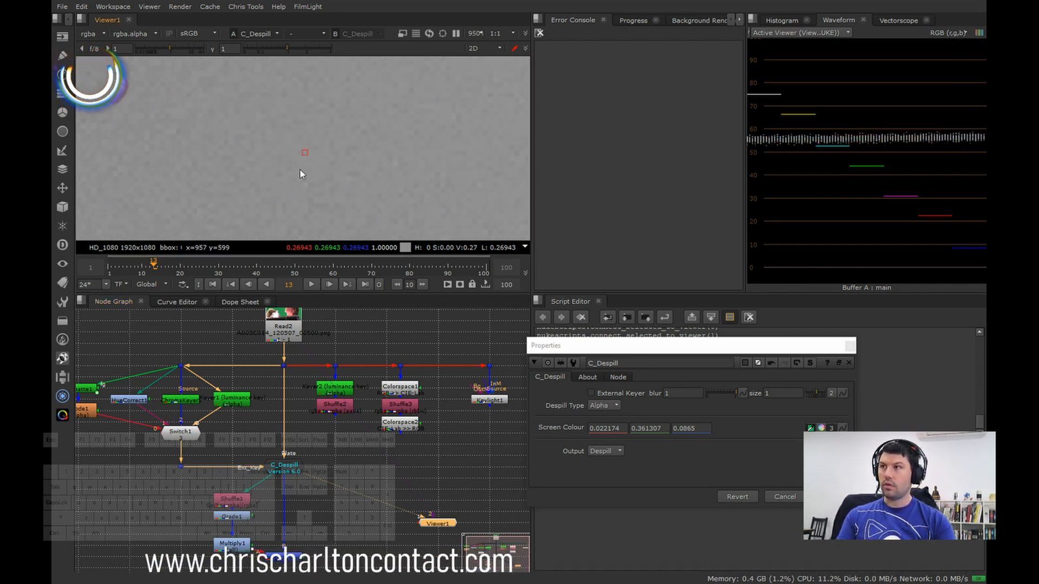
{"action": "left_click", "coordinate": [490, 400]}
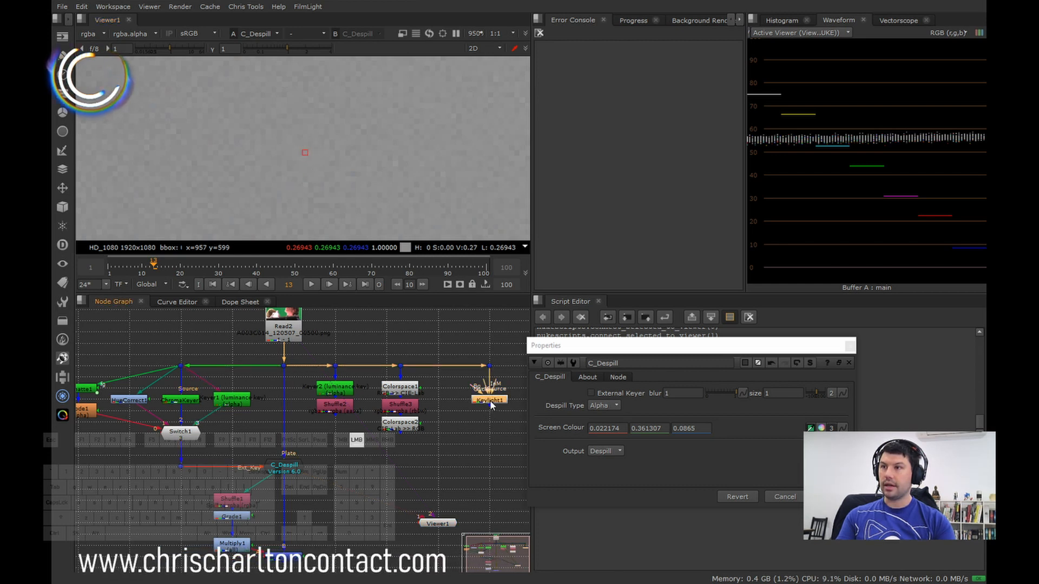
{"action": "key", "text": "1"}
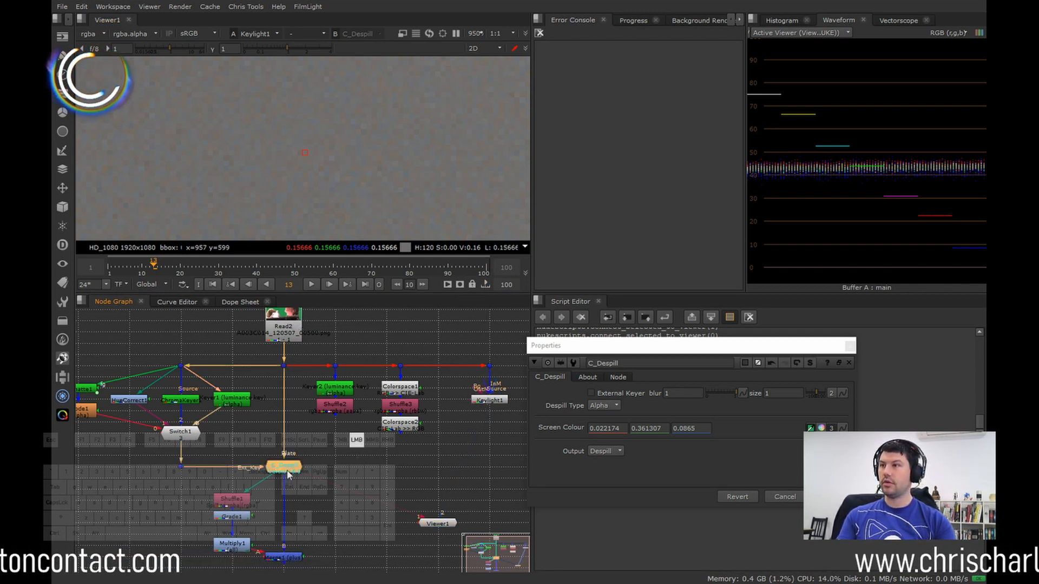
- Alternate the viewer between C_Despill and Keylight1 to compare the backing's luminance, grain colour and waveform spread
{"action": "key", "text": "1"}
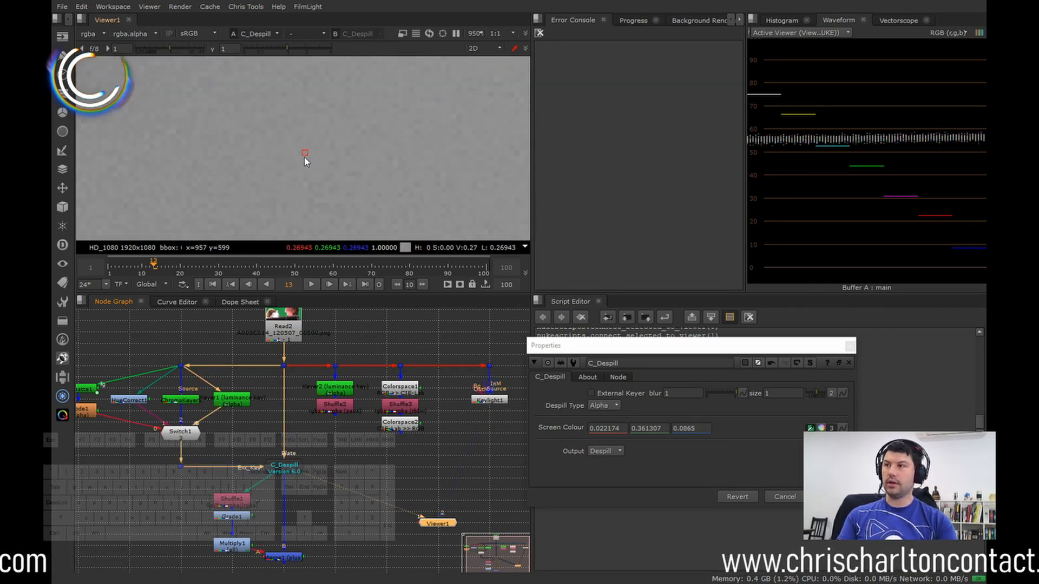
{"action": "key", "text": "2"}
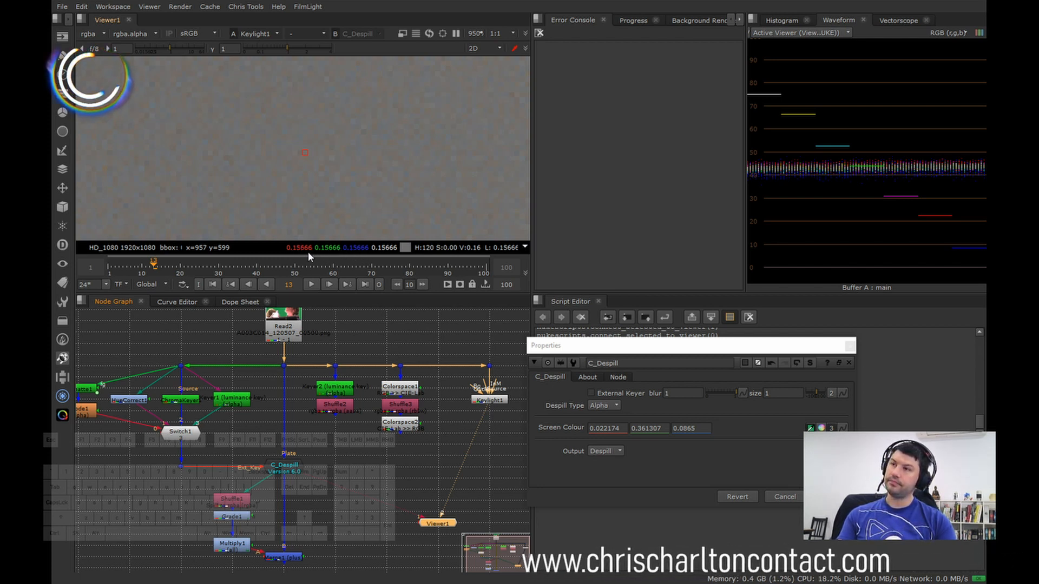
{"action": "key", "text": "1"}
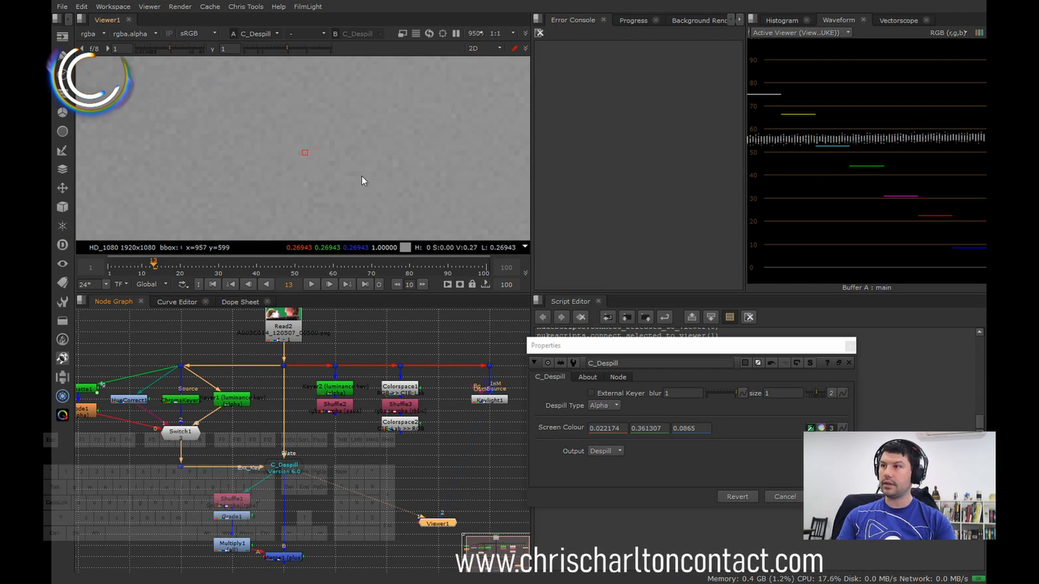
{"action": "key", "text": "2"}
{"action": "key", "text": "1"}
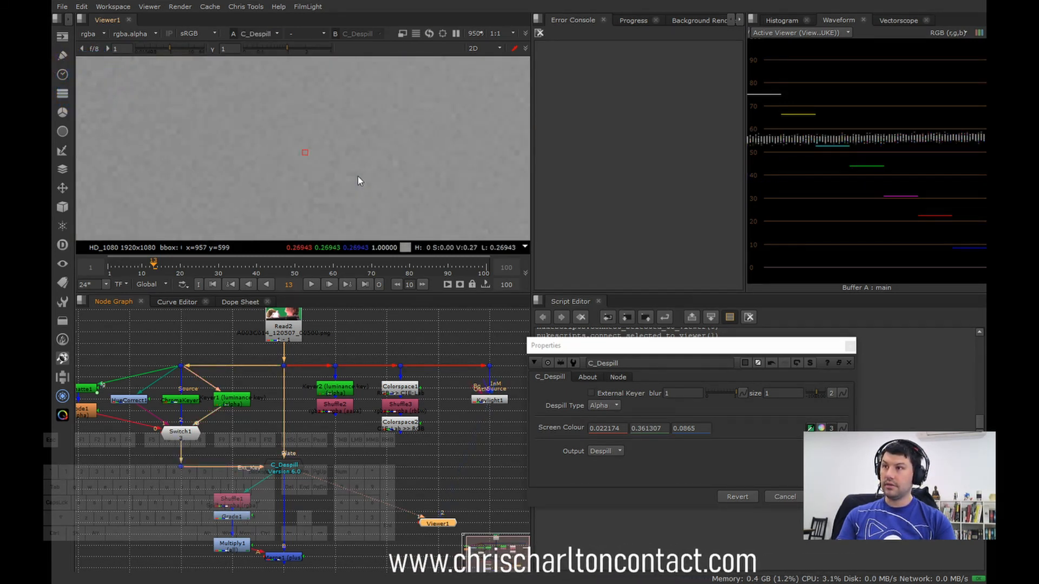
{"action": "key", "text": "2"}
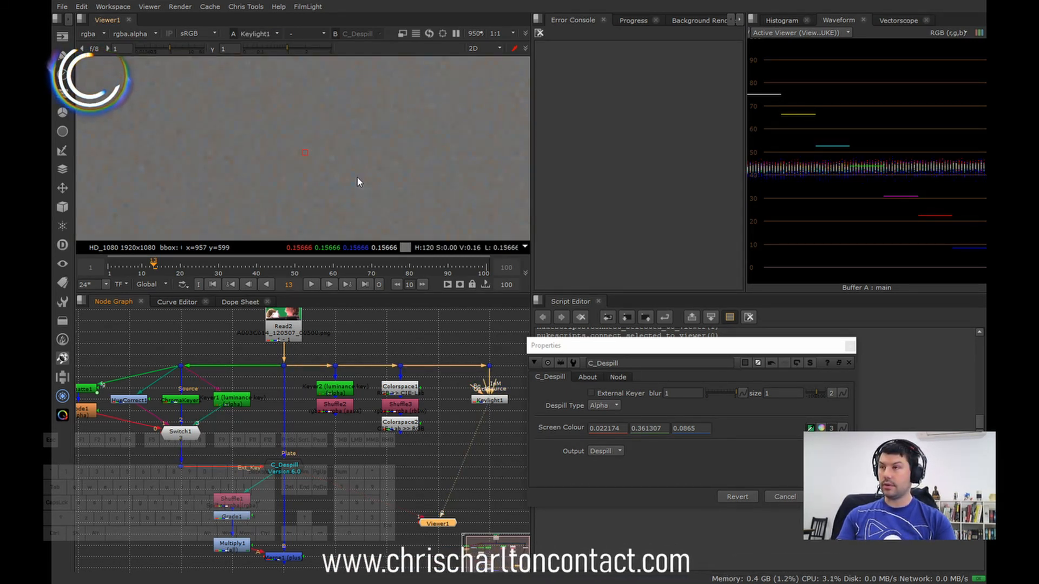
{"action": "key", "text": "1"}
{"action": "key", "text": "2"}
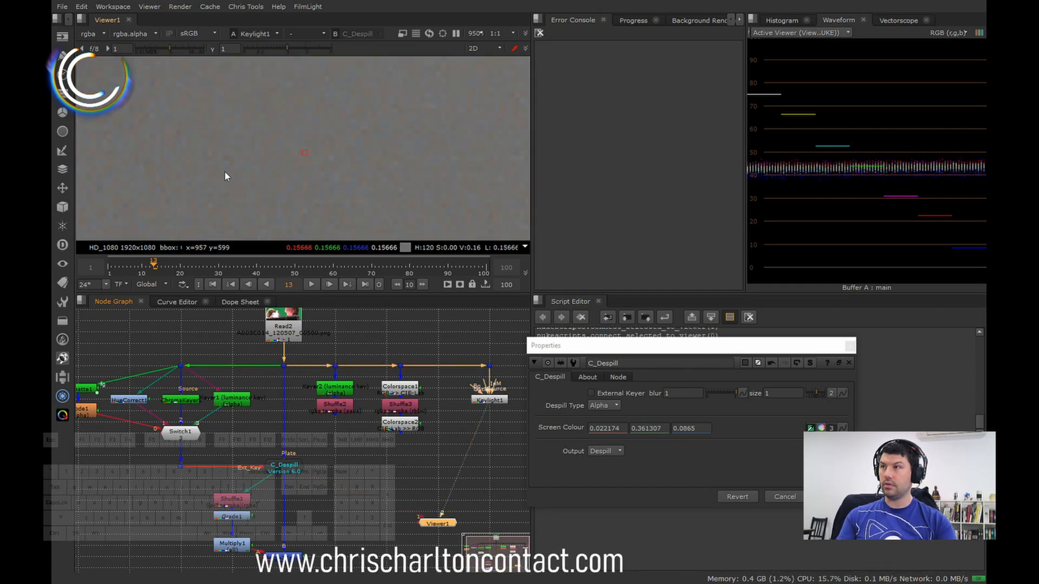
{"action": "key", "text": "1"}
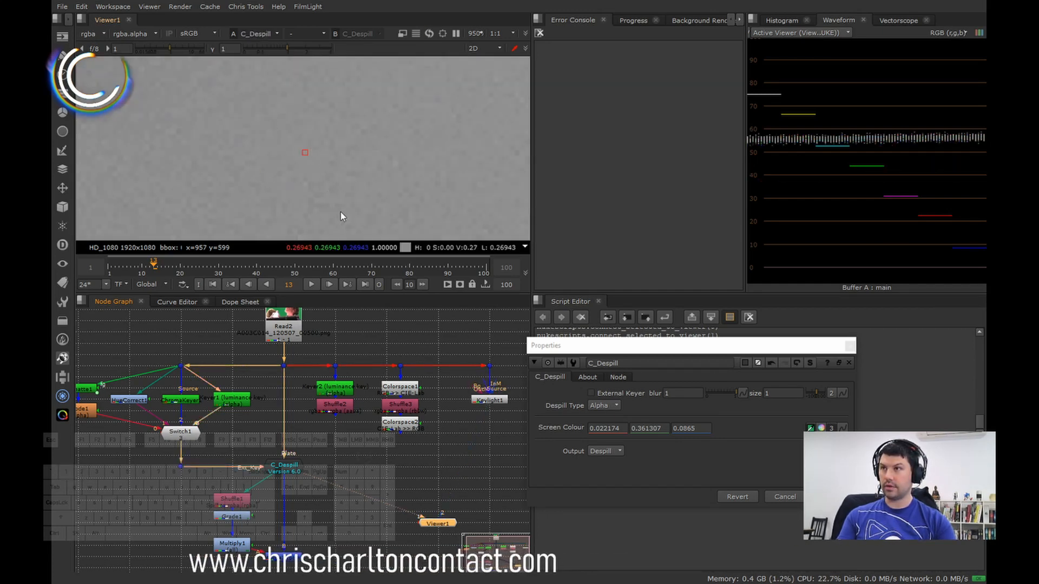
{"action": "key", "text": "2"}
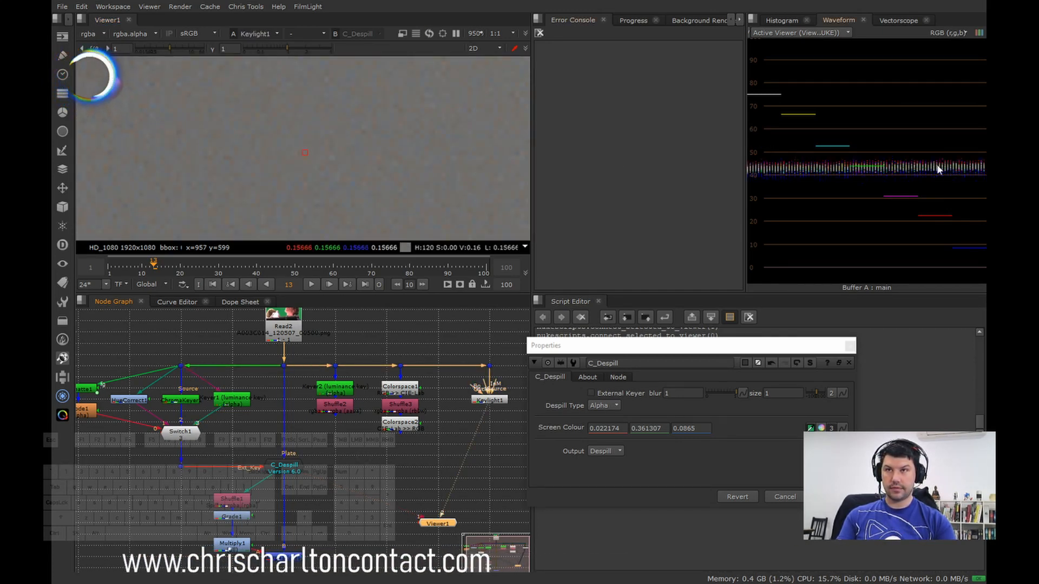
{"action": "key", "text": "1"}
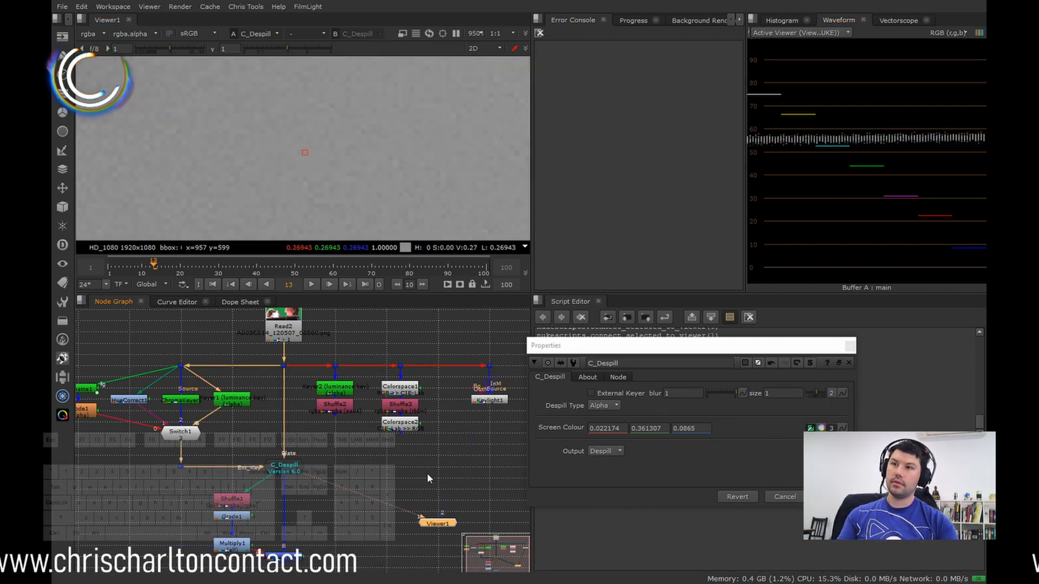
- Inspect the whole C_Despill frame and its alpha channel, and return the viewer to full colour
{"action": "scroll", "coordinate": [371, 192], "scroll_direction": "down", "scroll_amount": 10}
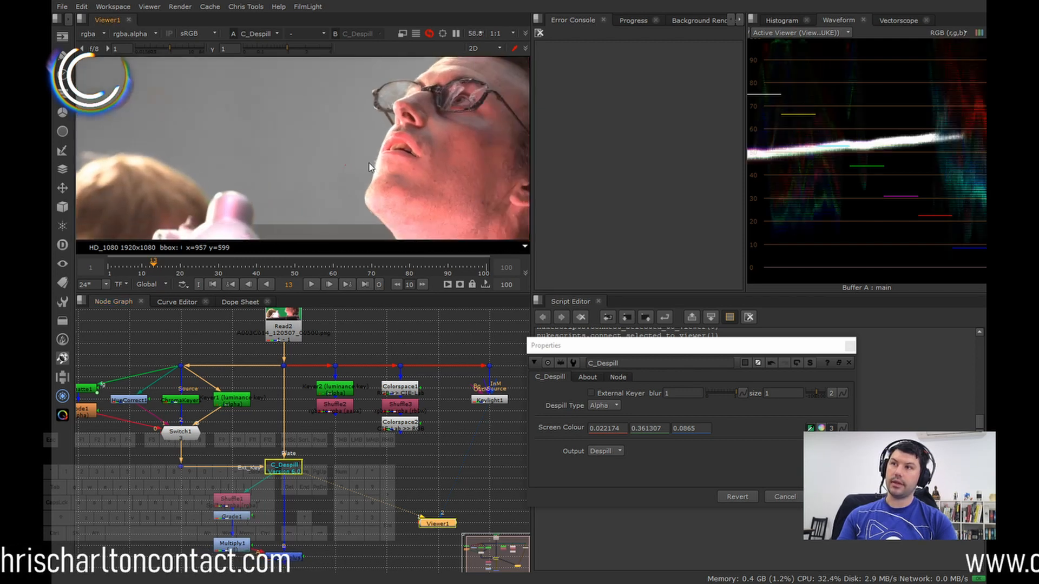
{"action": "middle_click_drag", "start_coordinate": [411, 164], "coordinate": [306, 165]}
{"action": "scroll", "coordinate": [316, 180], "scroll_direction": "down", "scroll_amount": 3}
{"action": "key", "text": "a"}
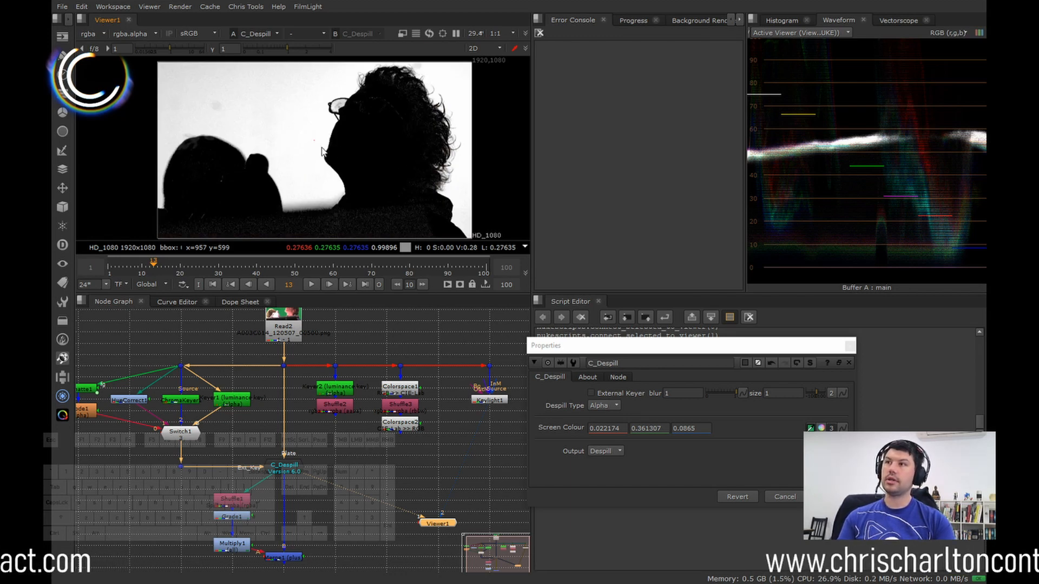
{"action": "key", "text": "a"}
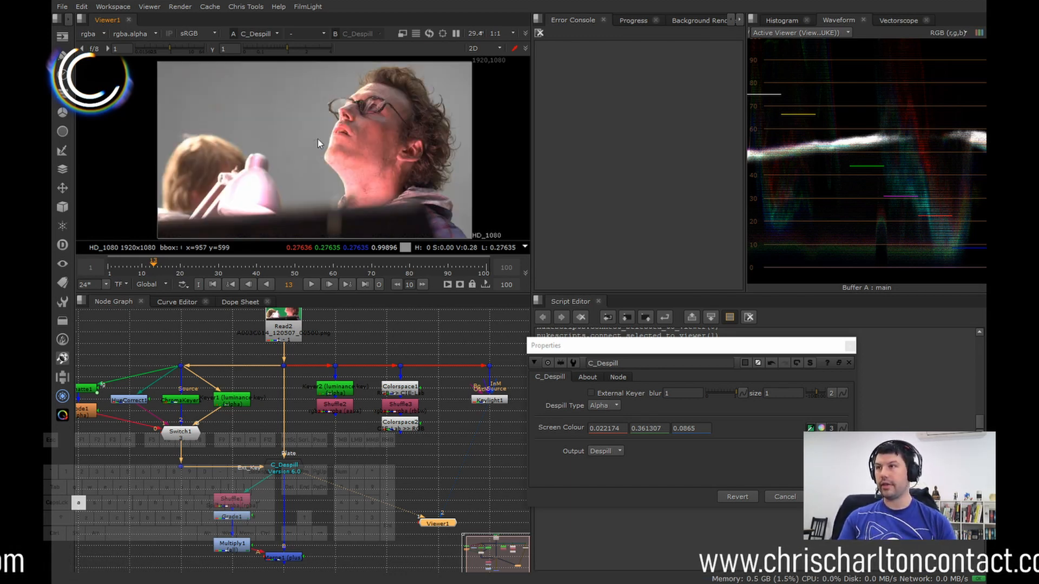
- Set C_Despill's Output to Spill to inspect the removed spill, and return it to Despill
{"action": "left_click", "coordinate": [599, 450]}
{"action": "left_click", "coordinate": [601, 464]}
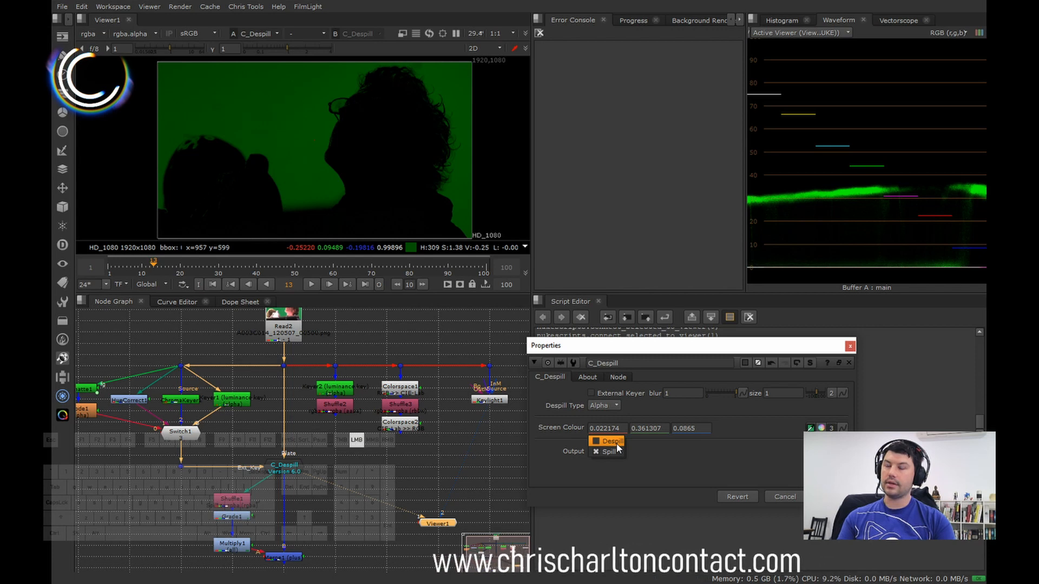
{"action": "left_click", "coordinate": [615, 443]}
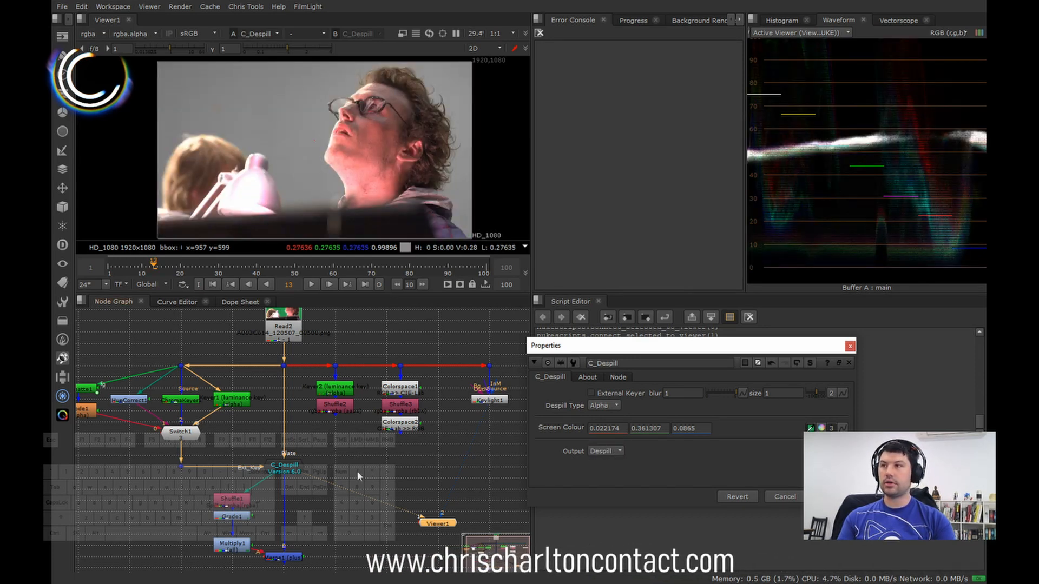
- Check how Shuffle1 below C_Despill routes the Spill layer into rgba, and close its properties
{"action": "scroll", "coordinate": [356, 470], "scroll_direction": "up", "scroll_amount": 3}
{"action": "scroll", "coordinate": [273, 491], "scroll_direction": "up", "scroll_amount": 3}
{"action": "left_click", "coordinate": [276, 486]}
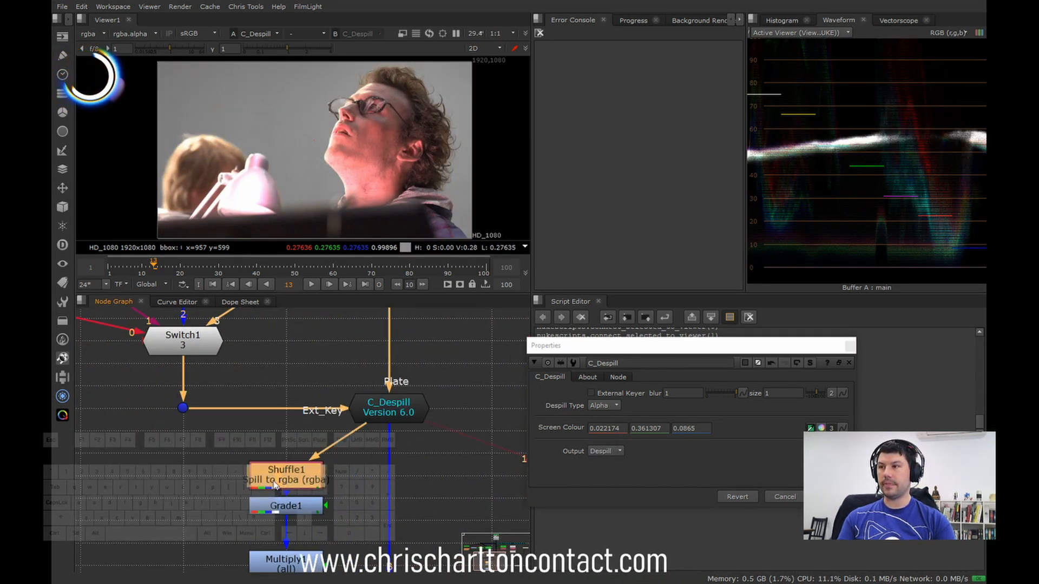
{"action": "double_click", "coordinate": [275, 485]}
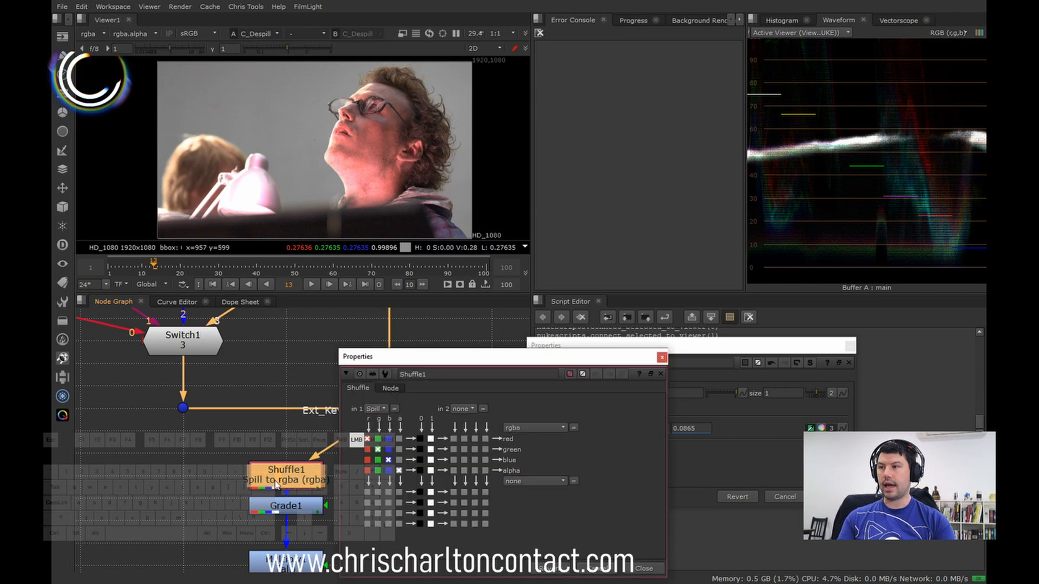
{"action": "left_click", "coordinate": [644, 568]}
{"action": "scroll", "coordinate": [326, 465], "scroll_direction": "down", "scroll_amount": 2}
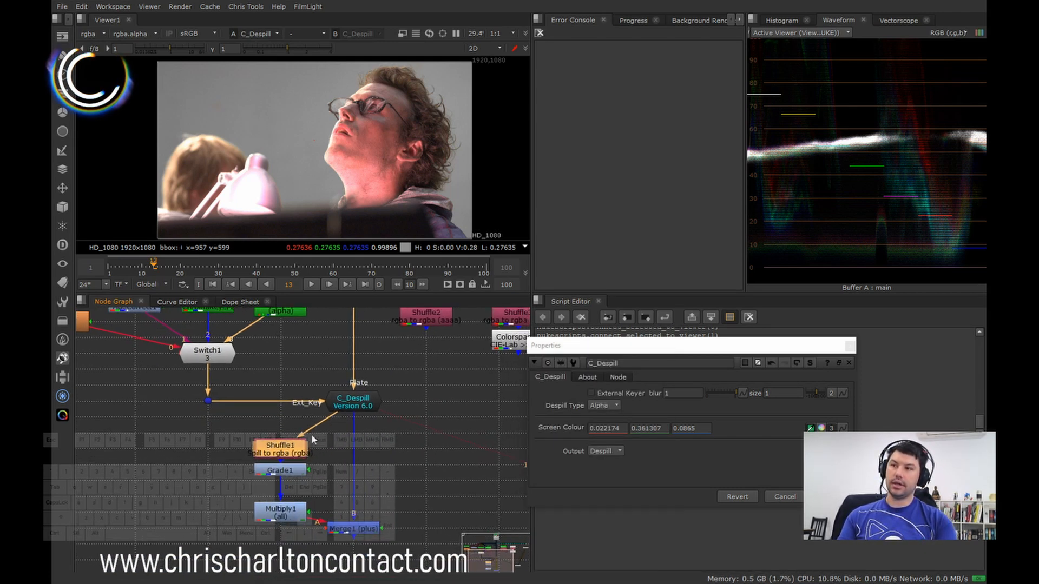
- View the Merge1 result and check the value in Multiply1's properties
{"action": "key", "text": "1"}
{"action": "left_click", "coordinate": [357, 528]}
{"action": "key", "text": "1"}
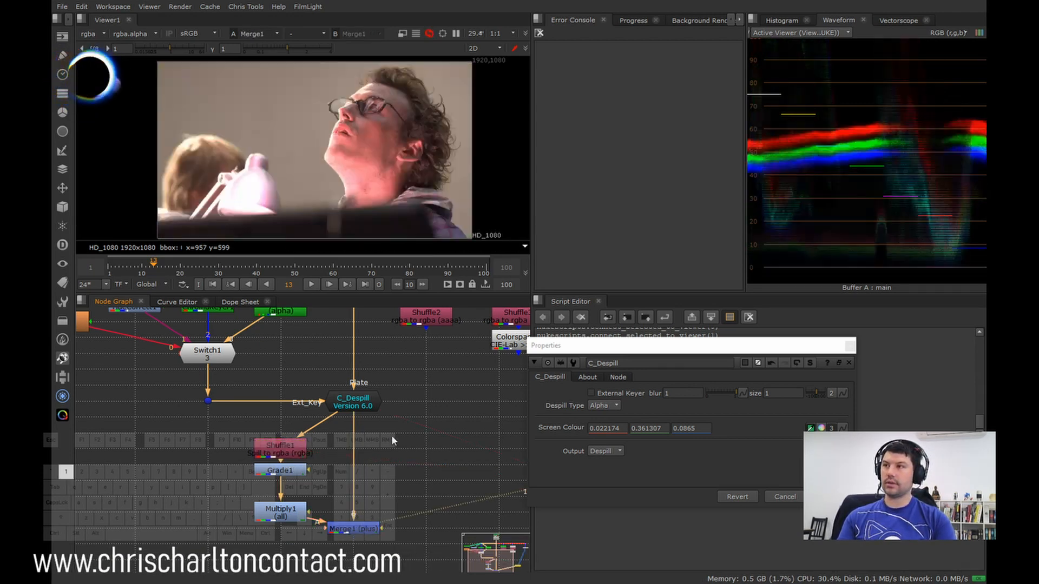
{"action": "double_click", "coordinate": [280, 511]}
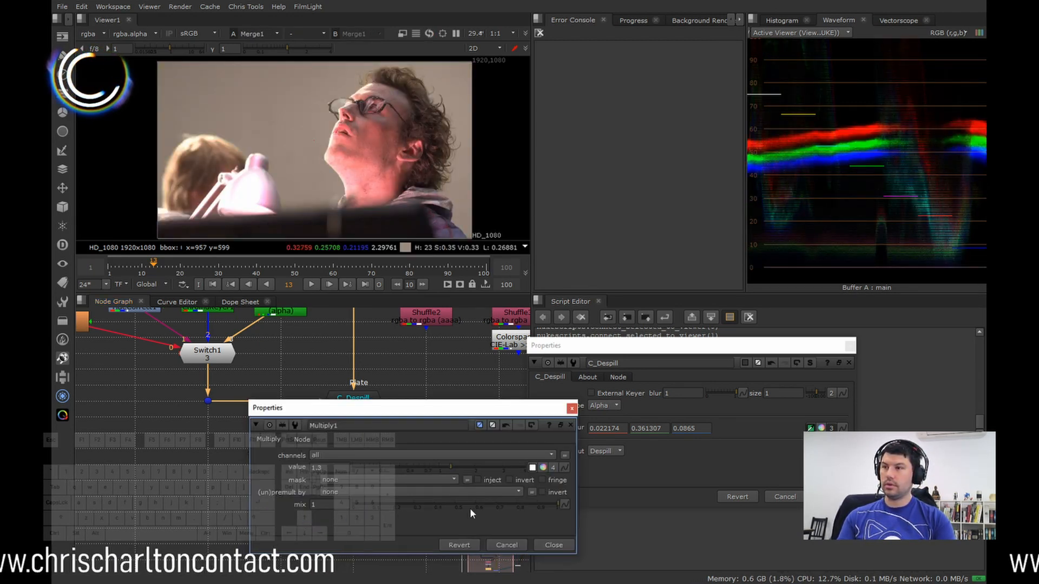
{"action": "left_click", "coordinate": [553, 545]}
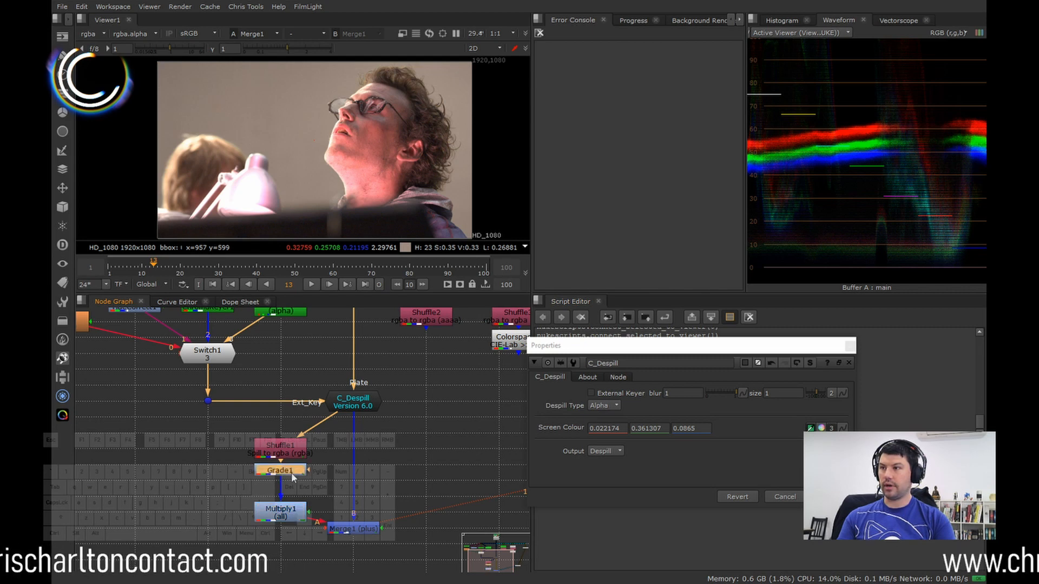
- View the Shuffle1, Grade1 and Multiply1 outputs in turn, checking the properties of Grade1 and Multiply1
{"action": "key", "text": "1"}
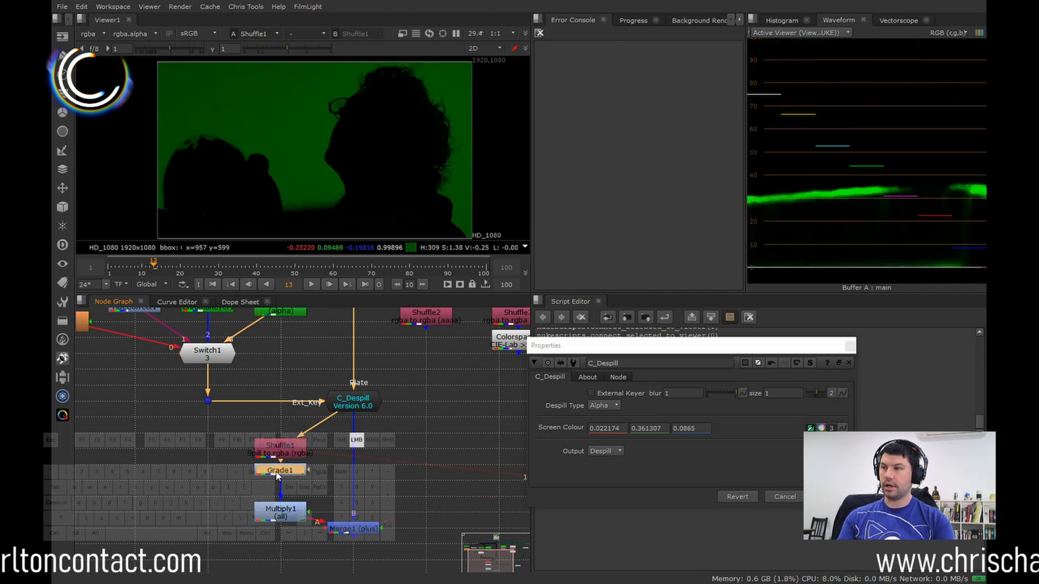
{"action": "double_click", "coordinate": [276, 472]}
{"action": "left_click", "coordinate": [692, 556]}
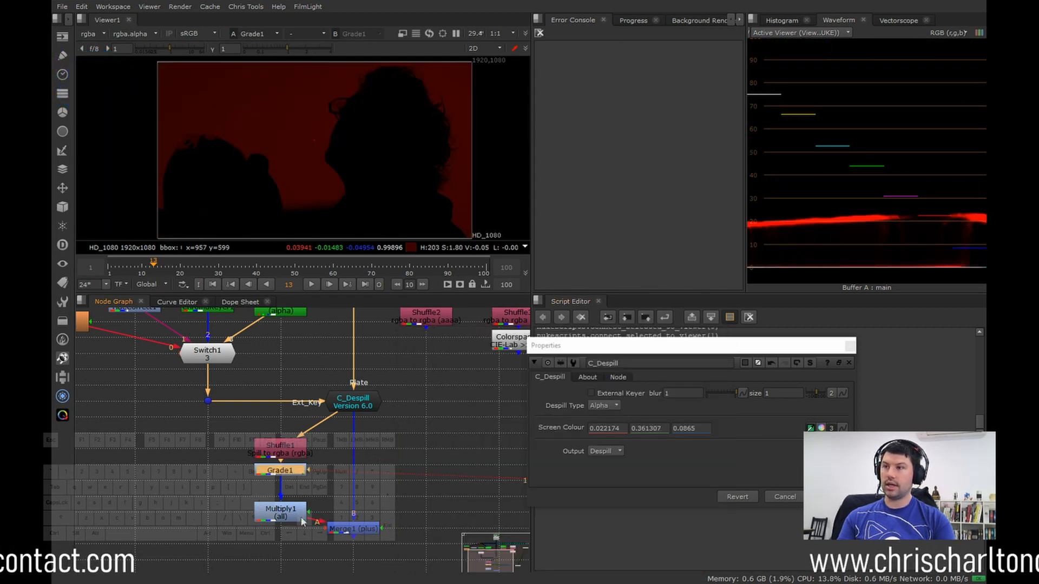
{"action": "key", "text": "1"}
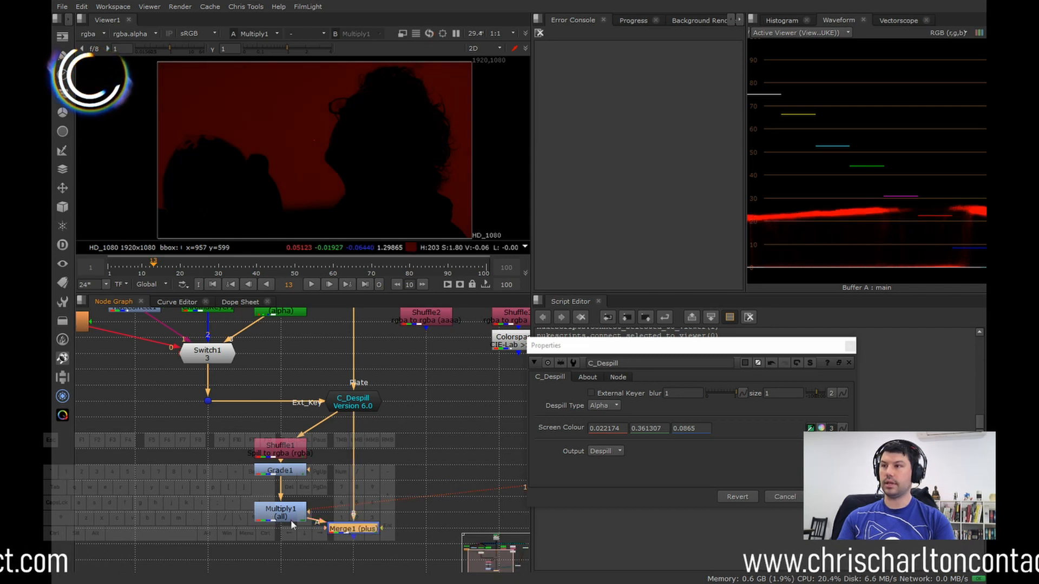
{"action": "double_click", "coordinate": [289, 519]}
{"action": "left_click", "coordinate": [552, 545]}
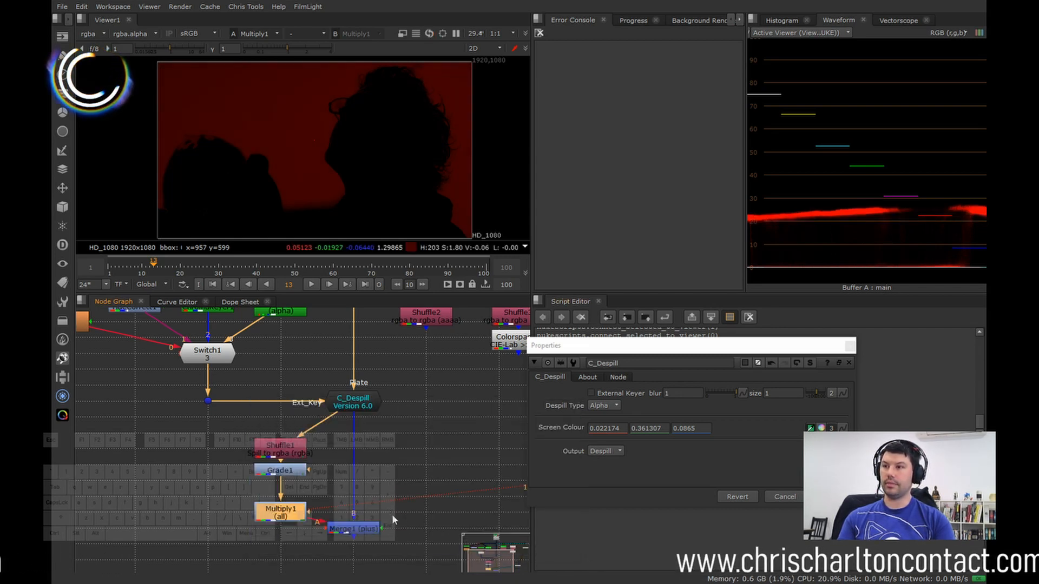
- View the Merge1 result again and close C_Despill's properties to survey the despill node tree
{"action": "key", "text": "1"}
{"action": "left_click", "coordinate": [424, 502]}
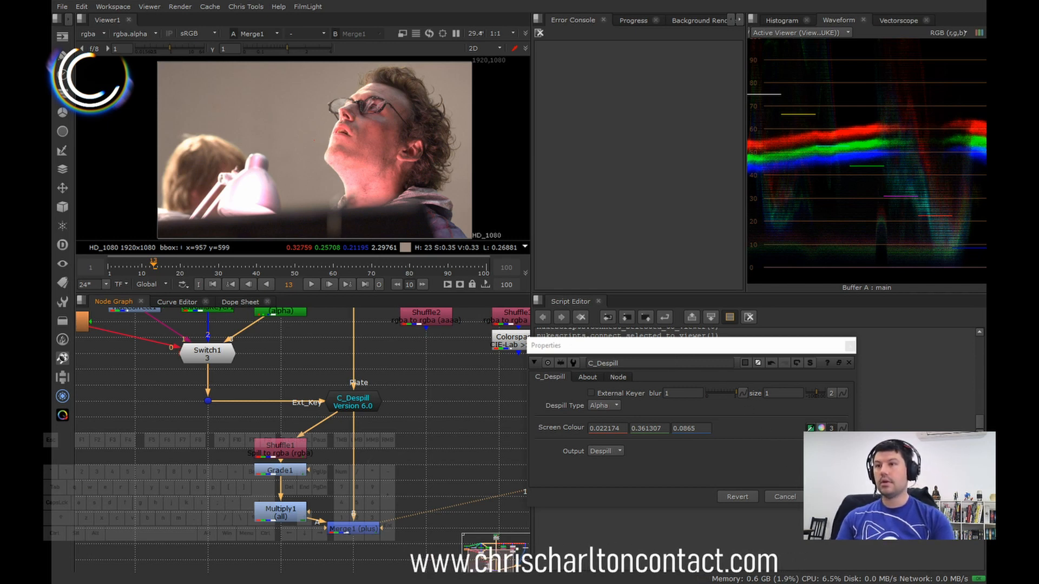
{"action": "left_click", "coordinate": [849, 346]}
{"action": "scroll", "coordinate": [430, 425], "scroll_direction": "down", "scroll_amount": 3}
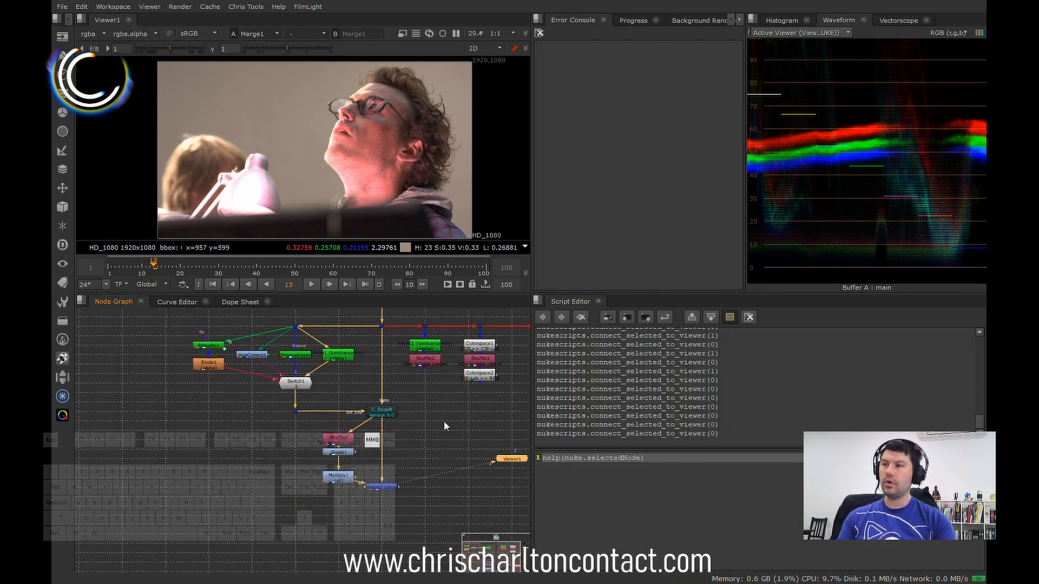
{"action": "middle_click_drag", "start_coordinate": [444, 420], "coordinate": [439, 437]}
{"action": "scroll", "coordinate": [353, 343], "scroll_direction": "up", "scroll_amount": 1}
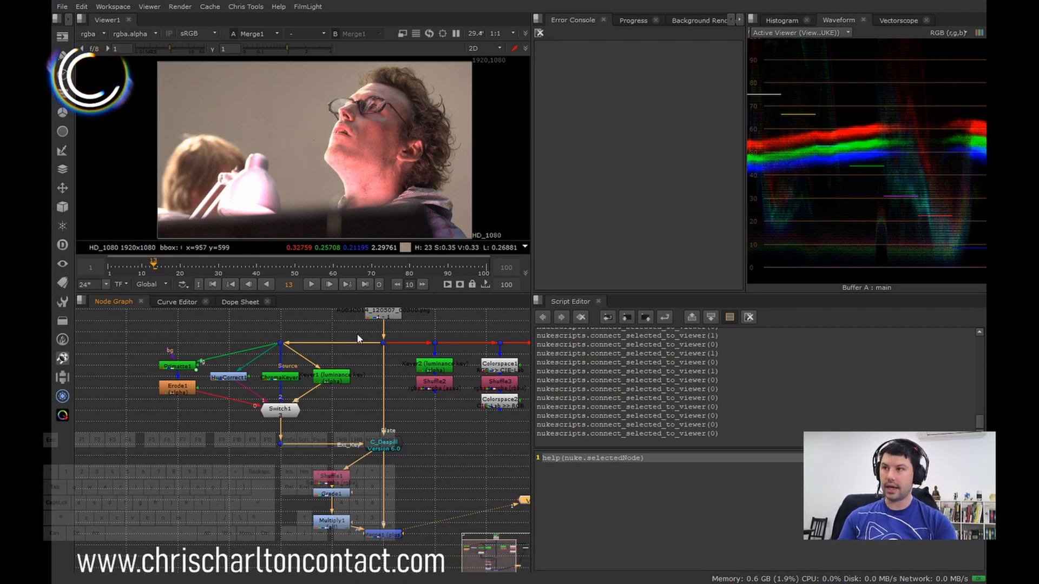
- View the original plate at Dot2, reopen C_Despill's properties and compare with the C_Despill result
{"action": "left_click", "coordinate": [383, 343]}
{"action": "key", "text": "1"}
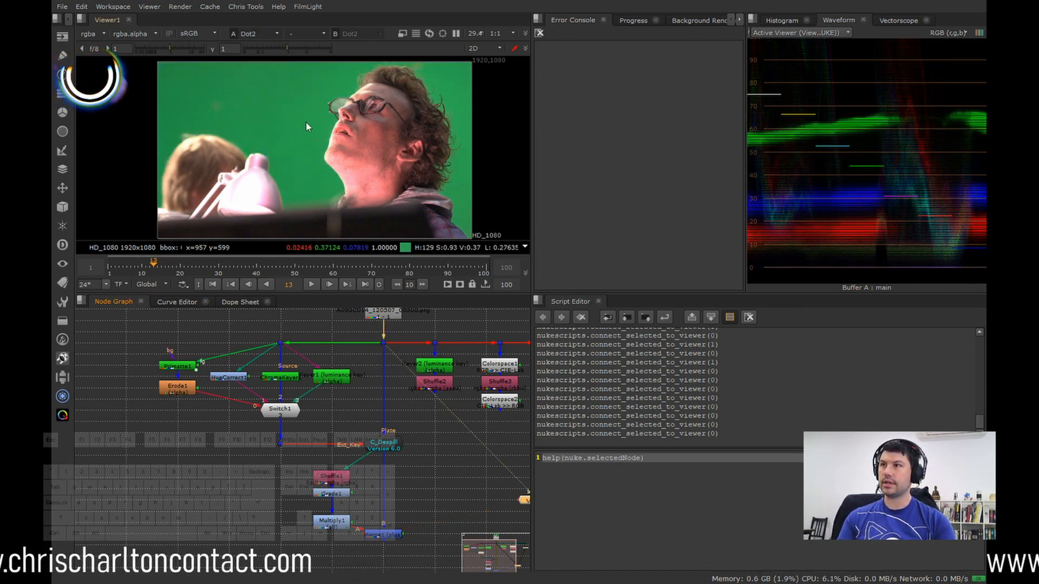
{"action": "double_click", "coordinate": [386, 443]}
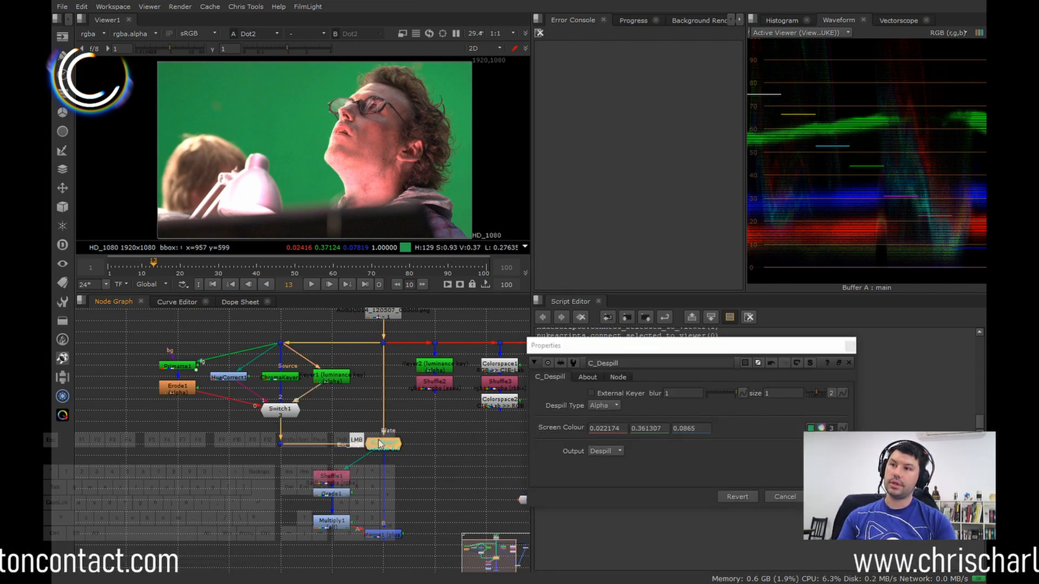
{"action": "key", "text": "1"}
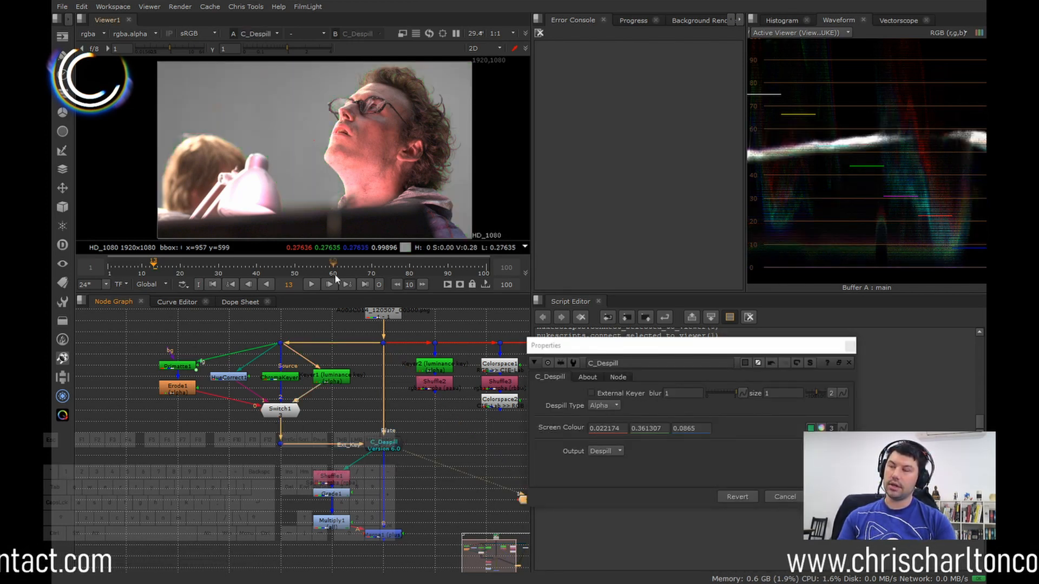
- Disable C_Despill, sample a backing area between the two heads as Screen Colour 0.022243, 0.330585, 0.073211, and toggle the node to compare
{"action": "left_click", "coordinate": [382, 444]}
{"action": "key", "text": "d"}
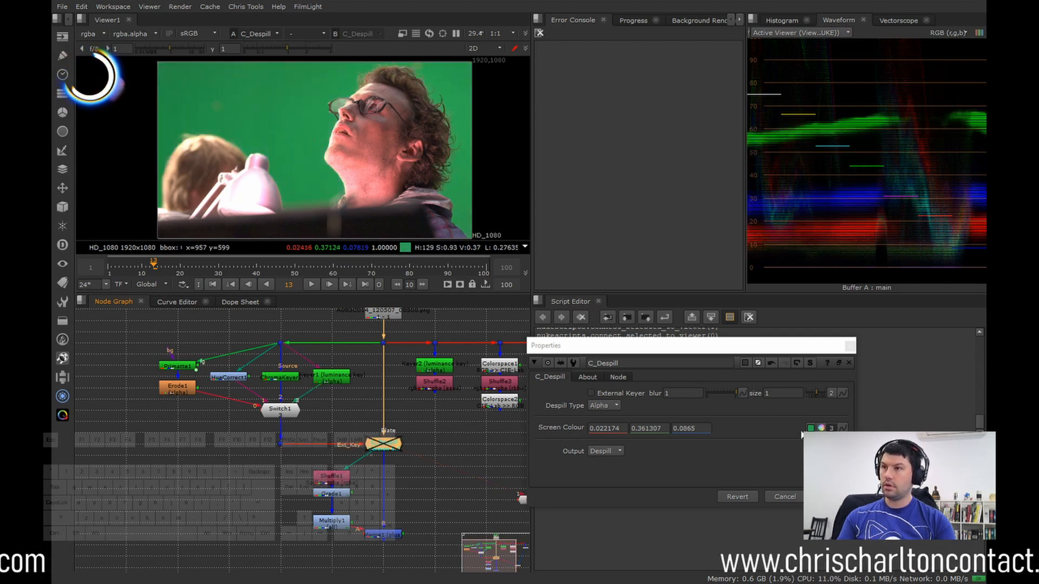
{"action": "left_click", "coordinate": [579, 346]}
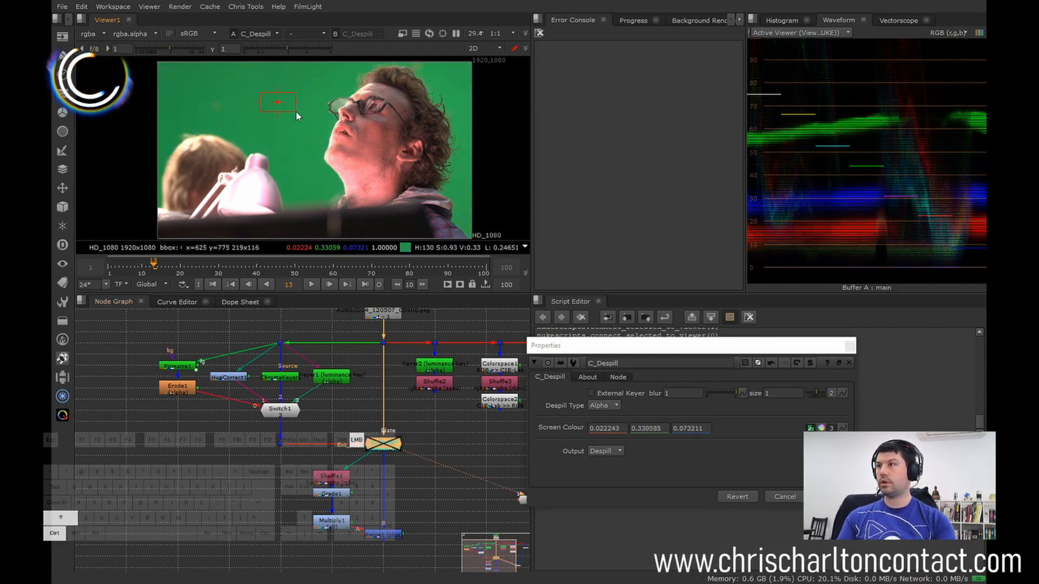
{"action": "key", "text": "d"}
{"action": "key", "text": "d"}
{"action": "key", "text": "d"}
{"action": "key", "text": "d"}
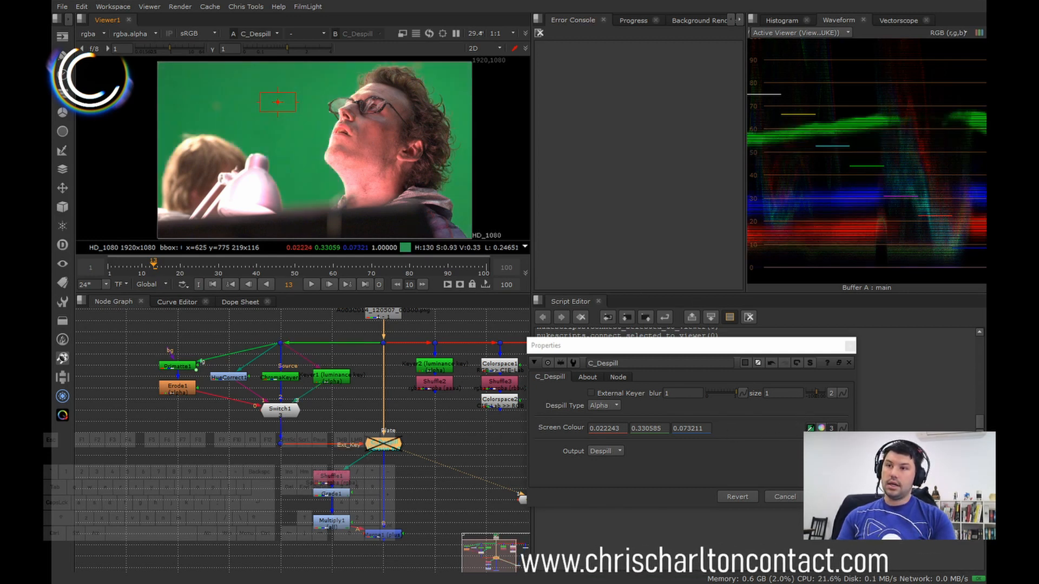
- Sample the man's cheek as C_Despill's Screen Colour, giving 0.412543, 0.068478, 0.107023, and enable the node
{"action": "scroll", "coordinate": [367, 125], "scroll_direction": "up", "scroll_amount": 3}
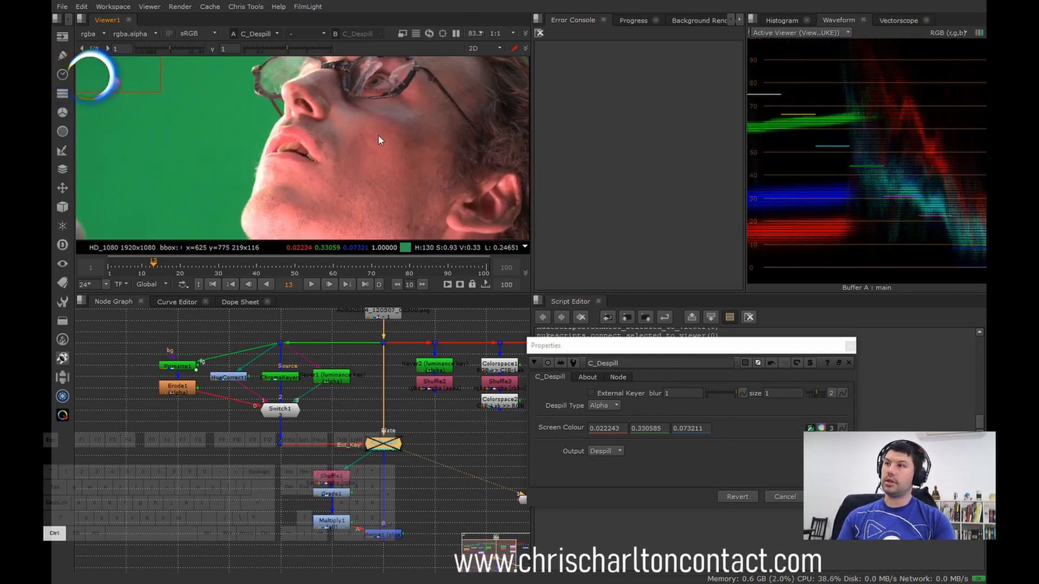
{"action": "left_click", "coordinate": [379, 136], "text": "ctrl"}
{"action": "middle_click_drag", "start_coordinate": [415, 189], "coordinate": [404, 145]}
{"action": "scroll", "coordinate": [377, 180], "scroll_direction": "down", "scroll_amount": 5}
{"action": "key", "text": "d"}
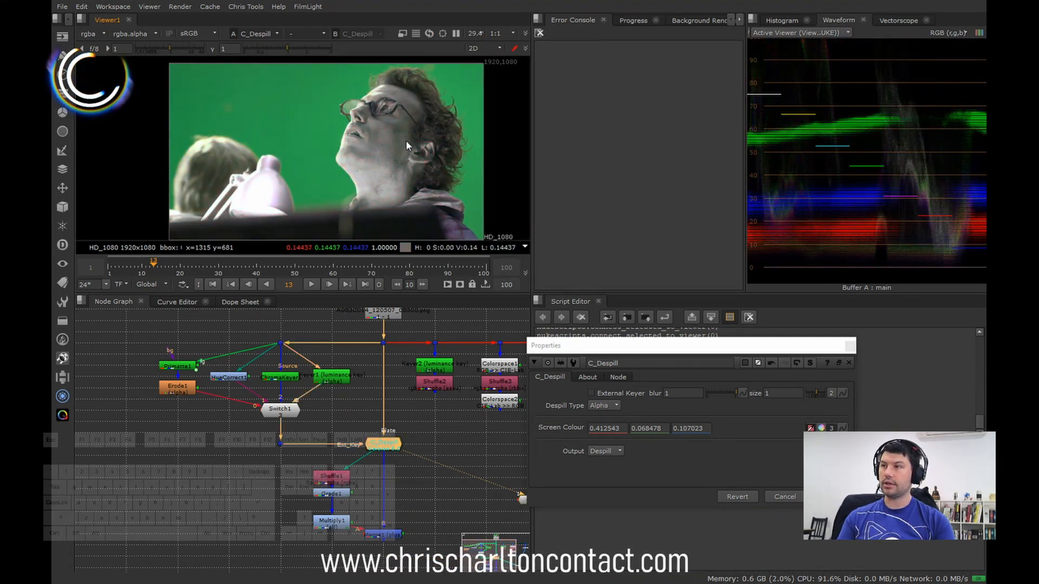
- Toggle C_Despill to compare the image and waveform, and examine how the sampled red is neutralized across the man's cheek
{"action": "key", "text": "d"}
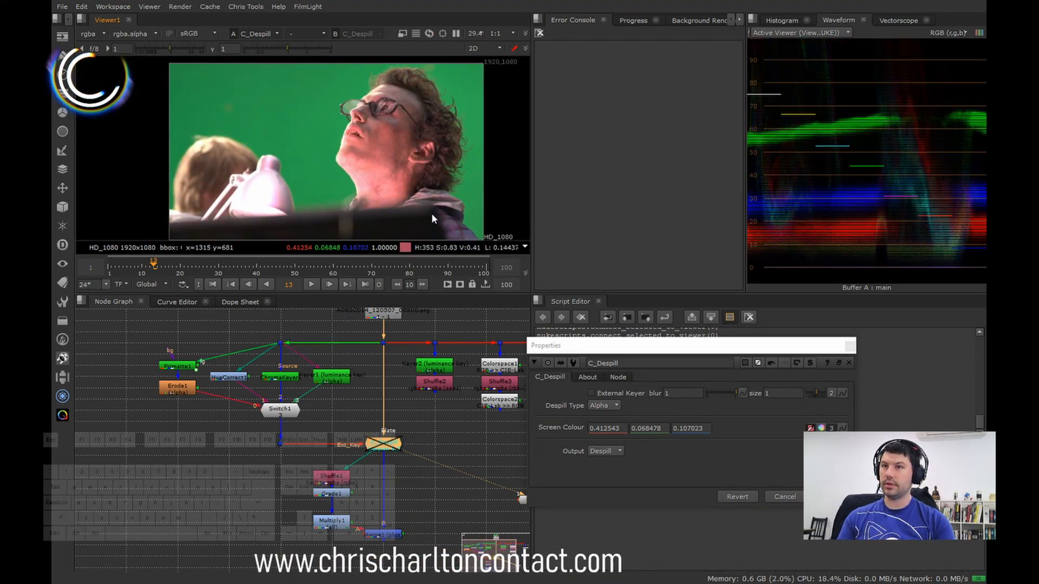
{"action": "key", "text": "d"}
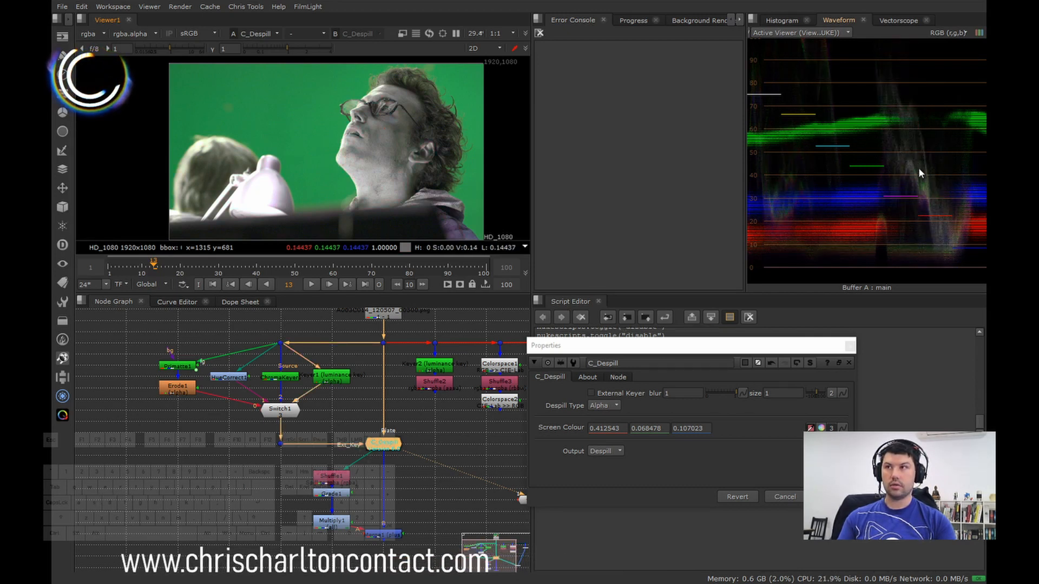
{"action": "scroll", "coordinate": [379, 121], "scroll_direction": "up", "scroll_amount": 8}
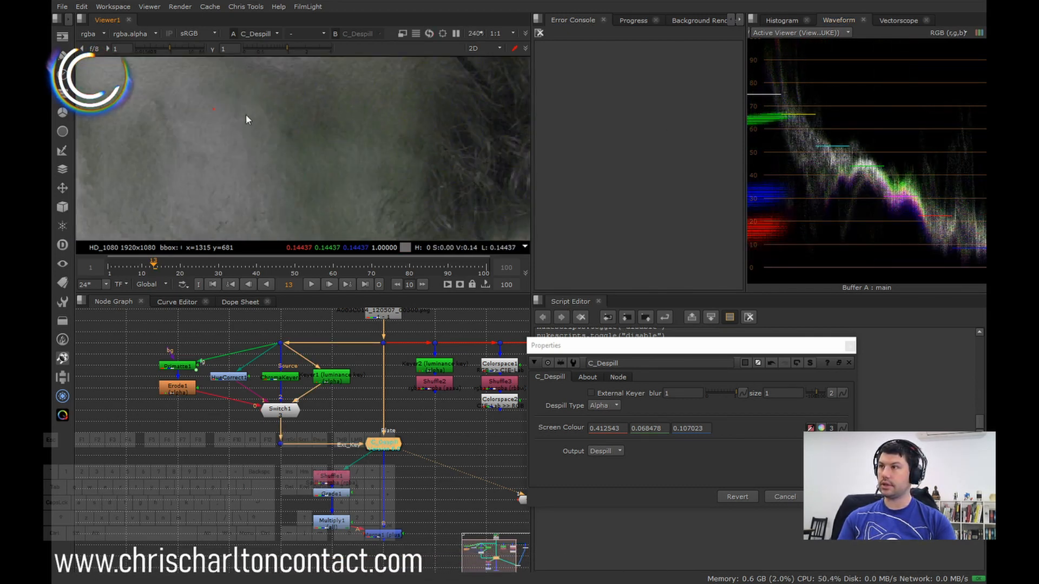
{"action": "scroll", "coordinate": [245, 114], "scroll_direction": "up", "scroll_amount": 3}
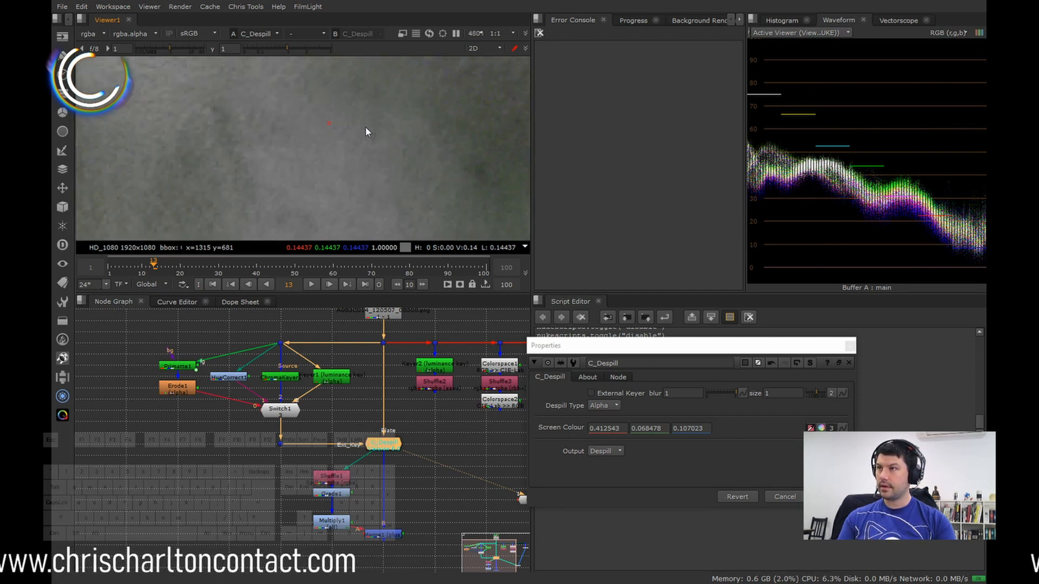
{"action": "scroll", "coordinate": [365, 126], "scroll_direction": "down", "scroll_amount": 3}
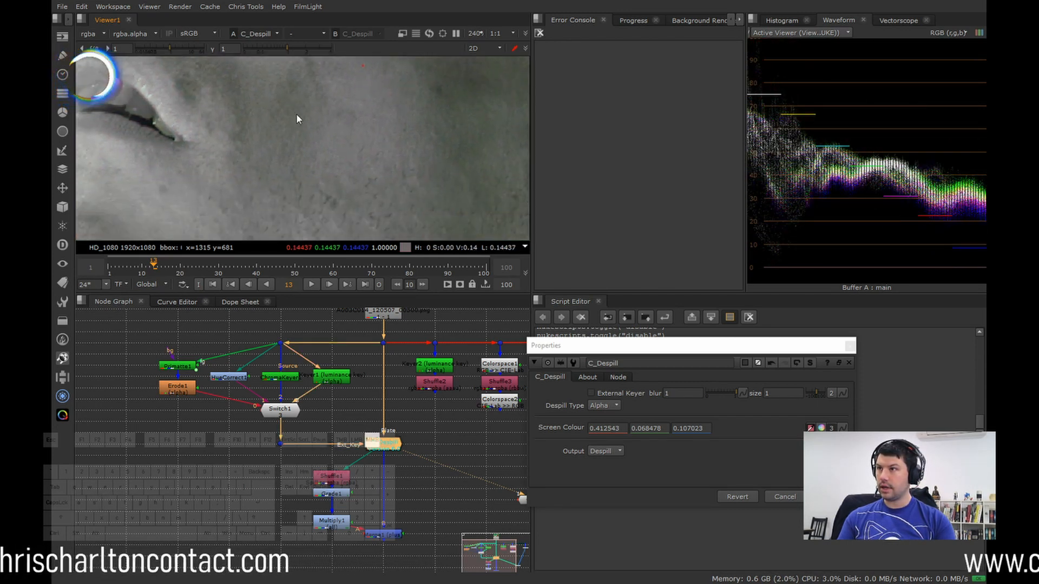
{"action": "middle_click_drag", "start_coordinate": [469, 137], "coordinate": [318, 139]}
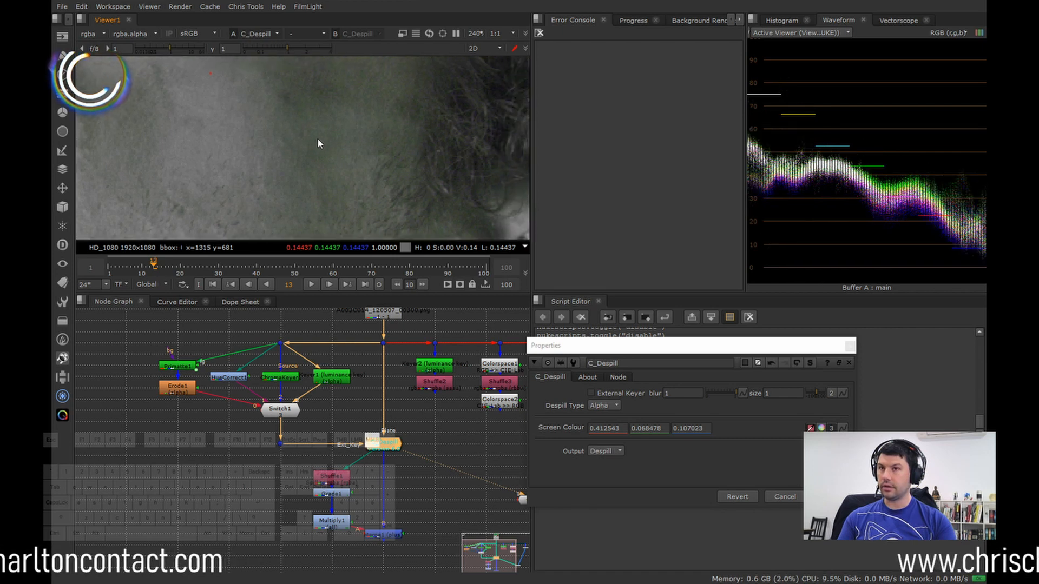
{"action": "scroll", "coordinate": [317, 138], "scroll_direction": "down", "scroll_amount": 2}
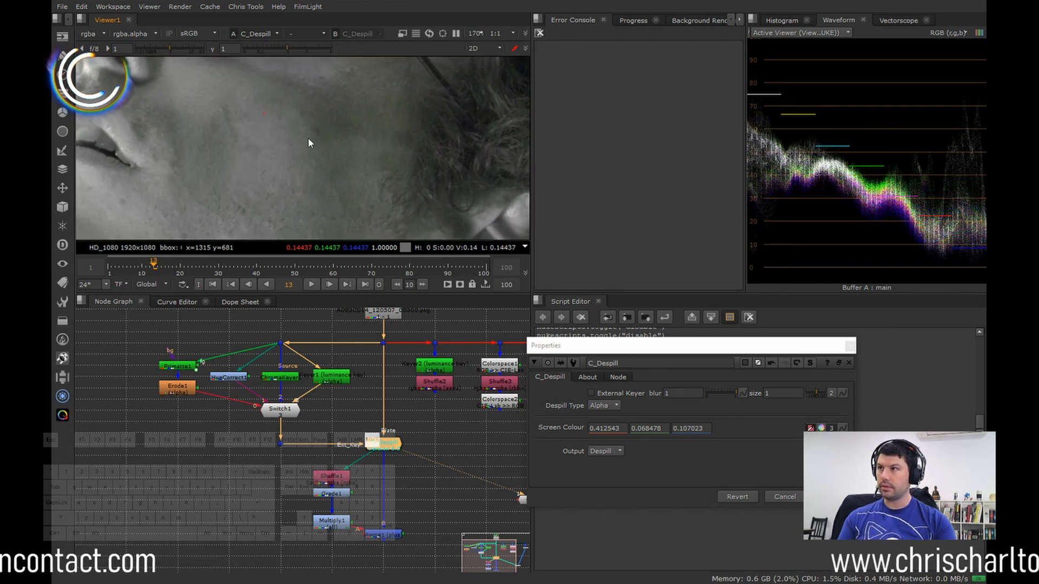
- Disable C_Despill, sample the darker skin in front of the ear as Screen Colour 0.130136, 0.042311, 0.042311, and re-enable the node
{"action": "key", "text": "d"}
{"action": "scroll", "coordinate": [306, 138], "scroll_direction": "down", "scroll_amount": 3}
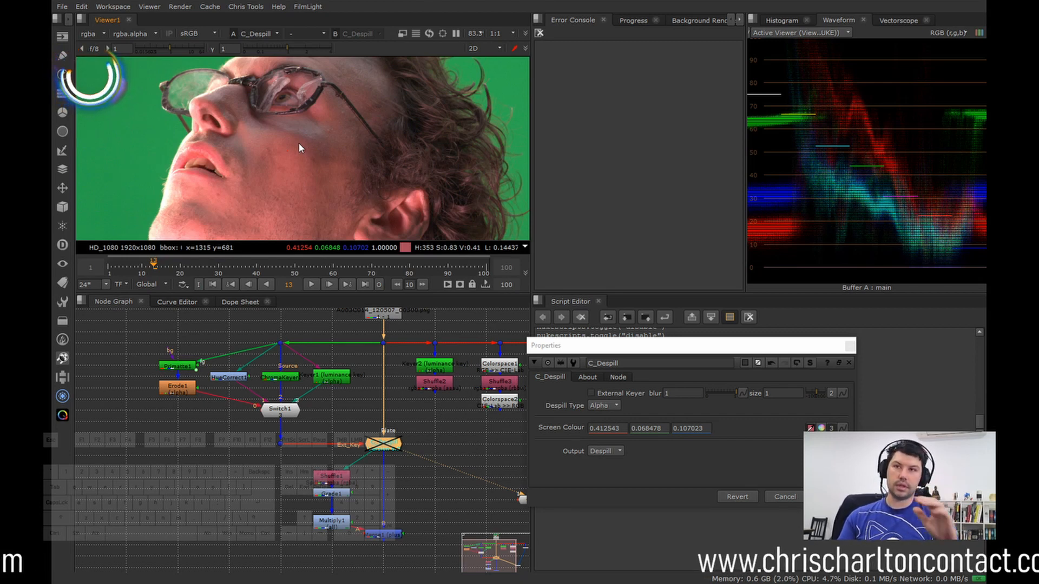
{"action": "key", "text": "d"}
{"action": "middle_click_drag", "start_coordinate": [306, 159], "coordinate": [306, 138]}
{"action": "key", "text": "d"}
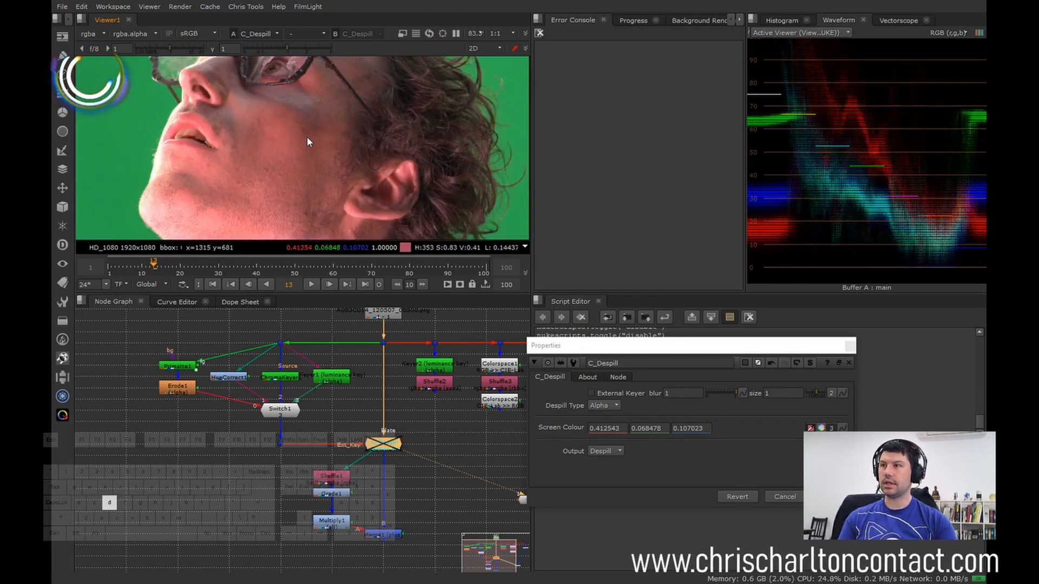
{"action": "key", "text": "d"}
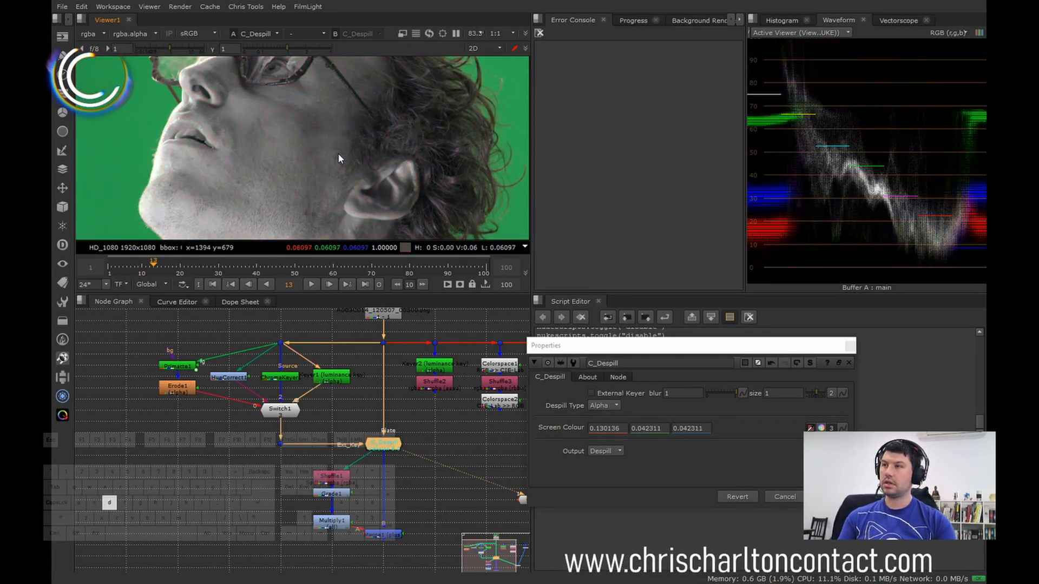
- Examine the waveform and the man's skin up close, toggling C_Despill to compare the luminance before and after
{"action": "scroll", "coordinate": [922, 221], "scroll_direction": "up", "scroll_amount": 1}
{"action": "scroll", "coordinate": [908, 211], "scroll_direction": "up", "scroll_amount": 1}
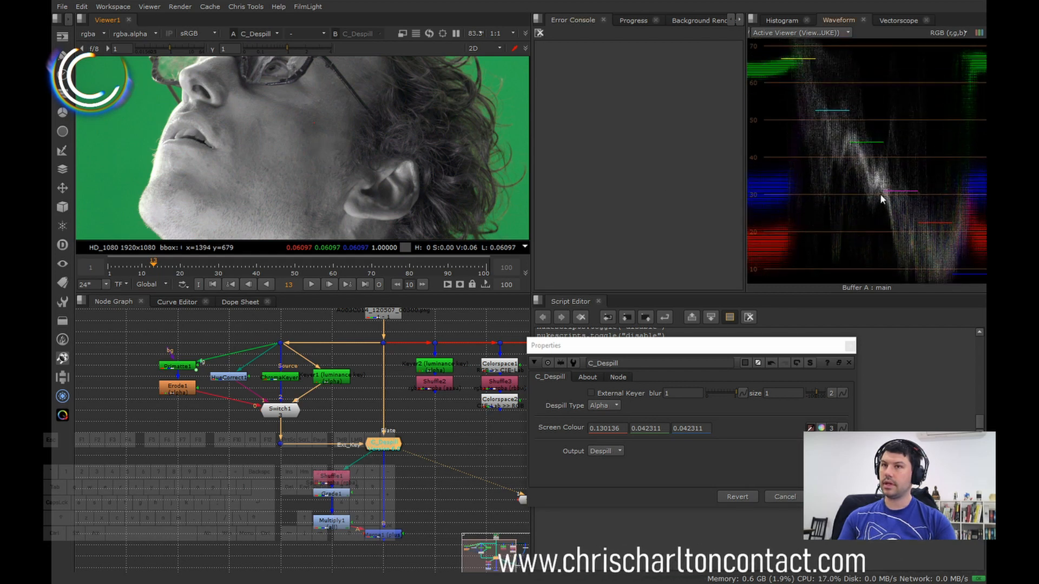
{"action": "key", "text": "d"}
{"action": "key", "text": "d"}
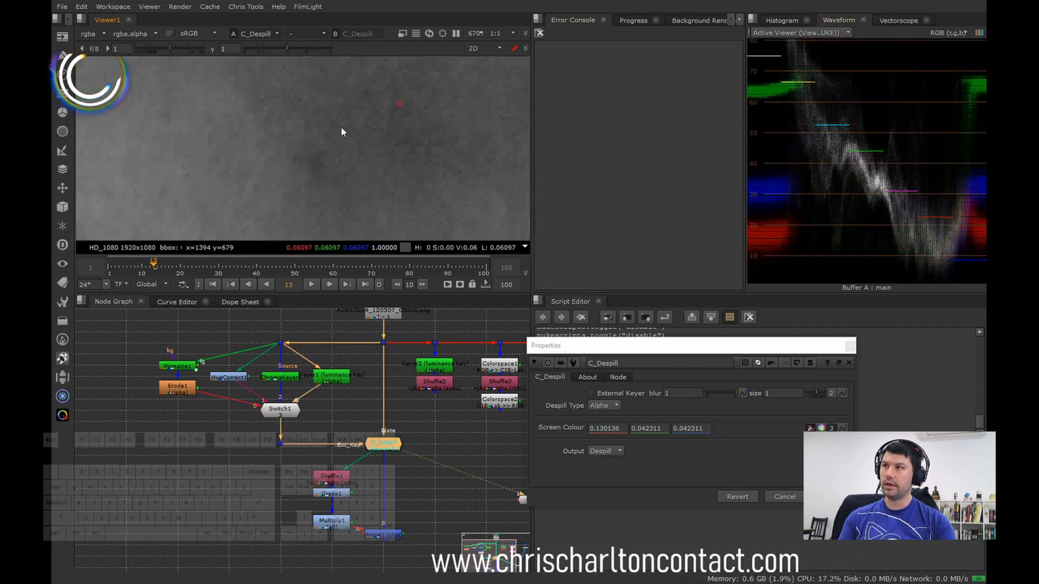
{"action": "scroll", "coordinate": [401, 129], "scroll_direction": "down", "scroll_amount": 2}
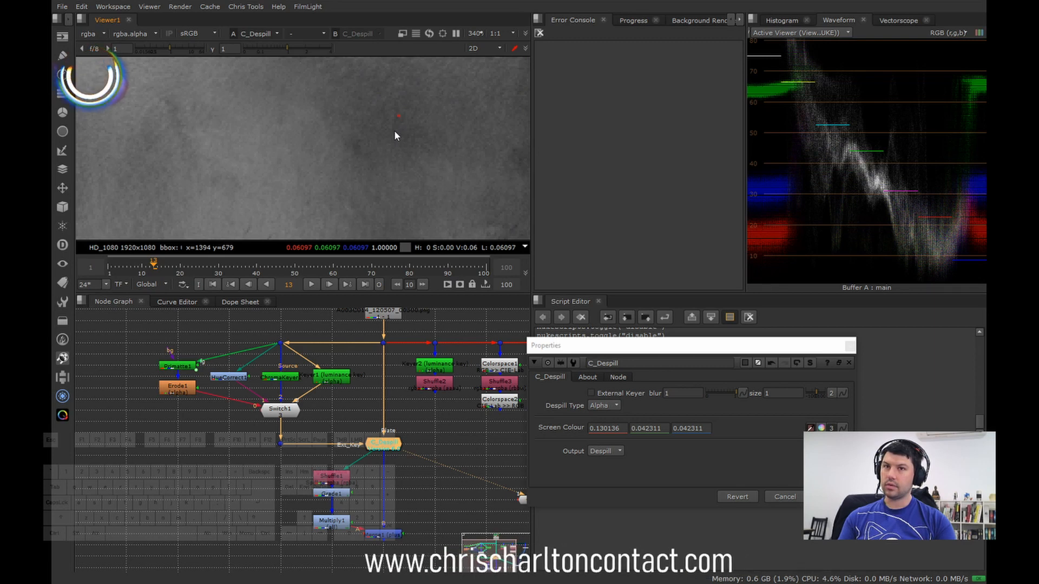
{"action": "scroll", "coordinate": [395, 136], "scroll_direction": "down", "scroll_amount": 4}
{"action": "key", "text": "d"}
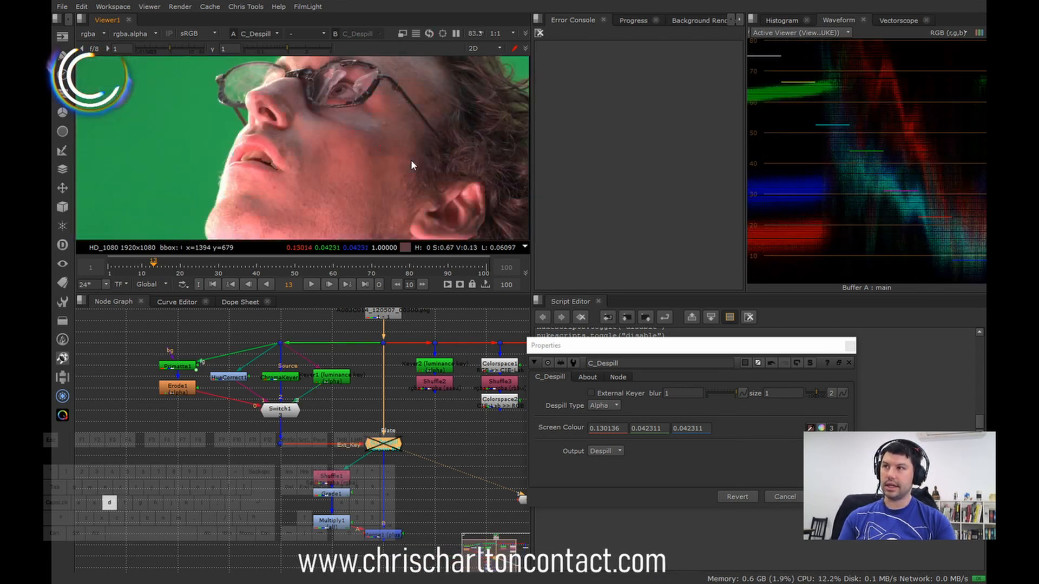
{"action": "key", "text": "d"}
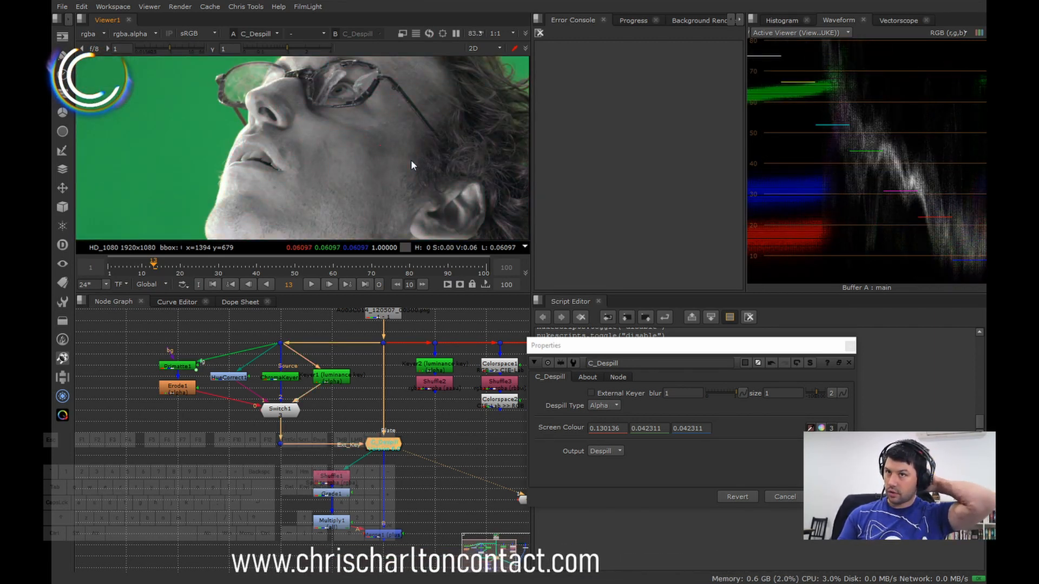
- Disable C_Despill, sample the purple area of the jacket shoulder as Screen Colour 0.072272, 0.051269, 0.090842, and enable the node
{"action": "scroll", "coordinate": [377, 164], "scroll_direction": "down", "scroll_amount": 2}
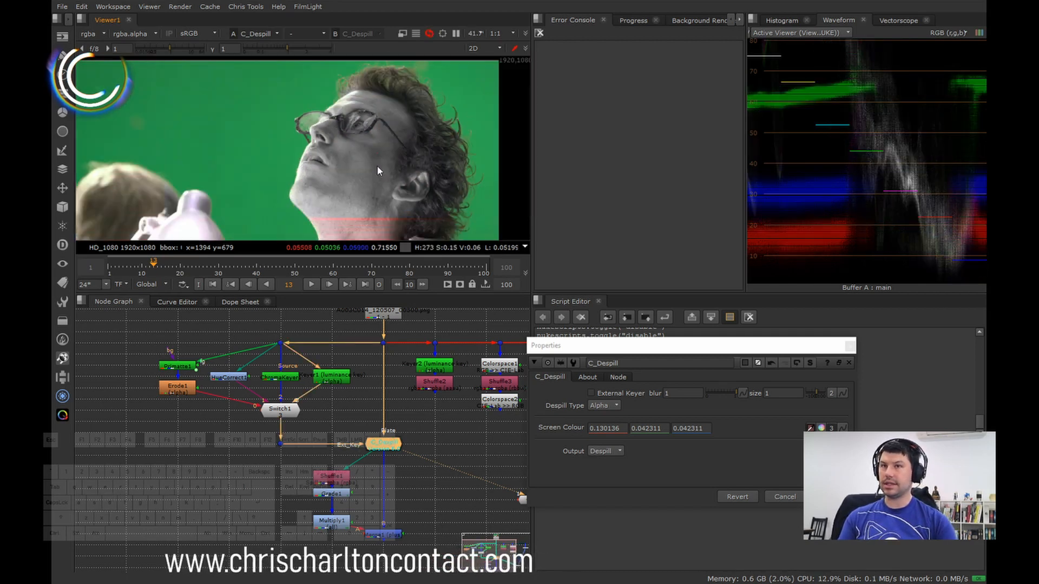
{"action": "middle_click_drag", "start_coordinate": [376, 164], "coordinate": [313, 148]}
{"action": "scroll", "coordinate": [345, 179], "scroll_direction": "up", "scroll_amount": 10}
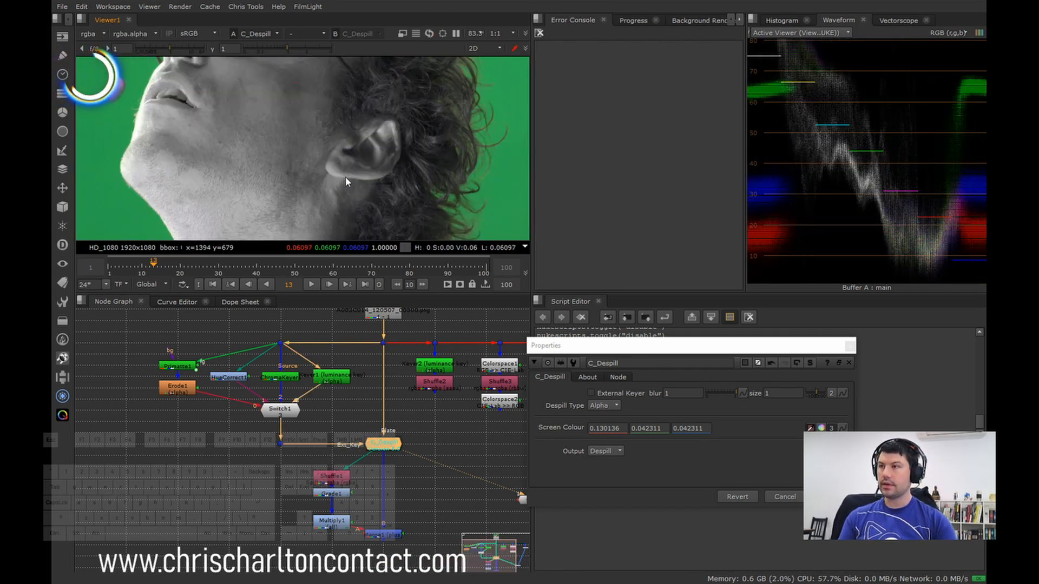
{"action": "key", "text": "d"}
{"action": "scroll", "coordinate": [388, 193], "scroll_direction": "down", "scroll_amount": 4}
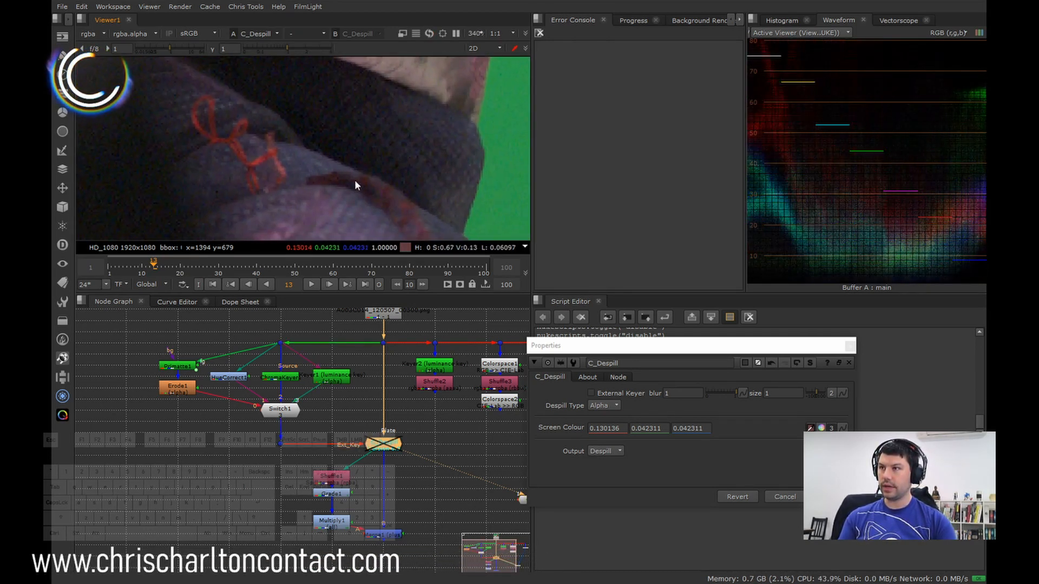
{"action": "scroll", "coordinate": [311, 178], "scroll_direction": "up", "scroll_amount": 7}
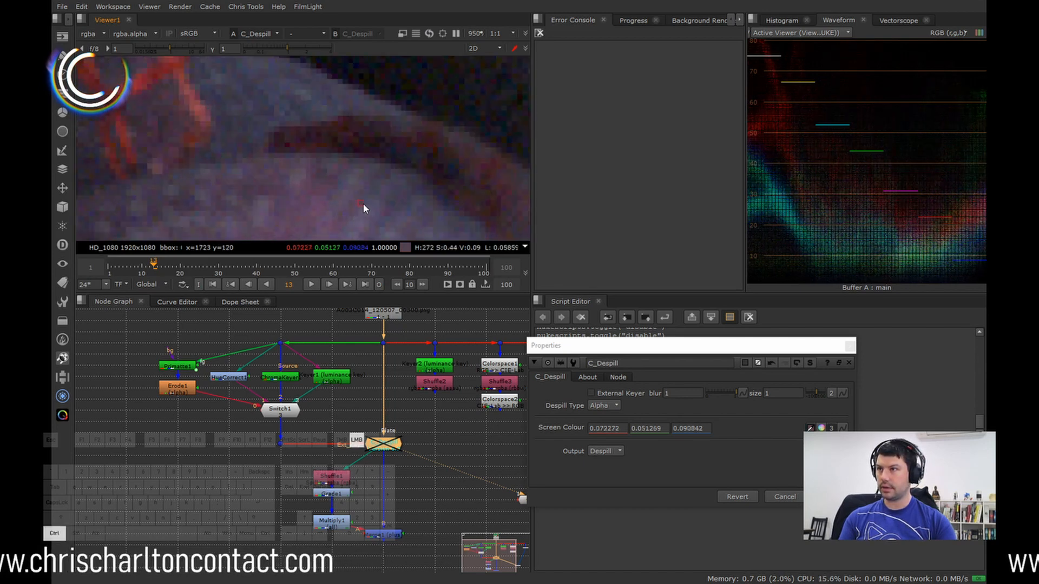
{"action": "key", "text": "d"}
- Check the effect of the jacket sample across the wider frame, toggling C_Despill to compare
{"action": "scroll", "coordinate": [416, 164], "scroll_direction": "down", "scroll_amount": 8}
{"action": "scroll", "coordinate": [447, 182], "scroll_direction": "down", "scroll_amount": 2}
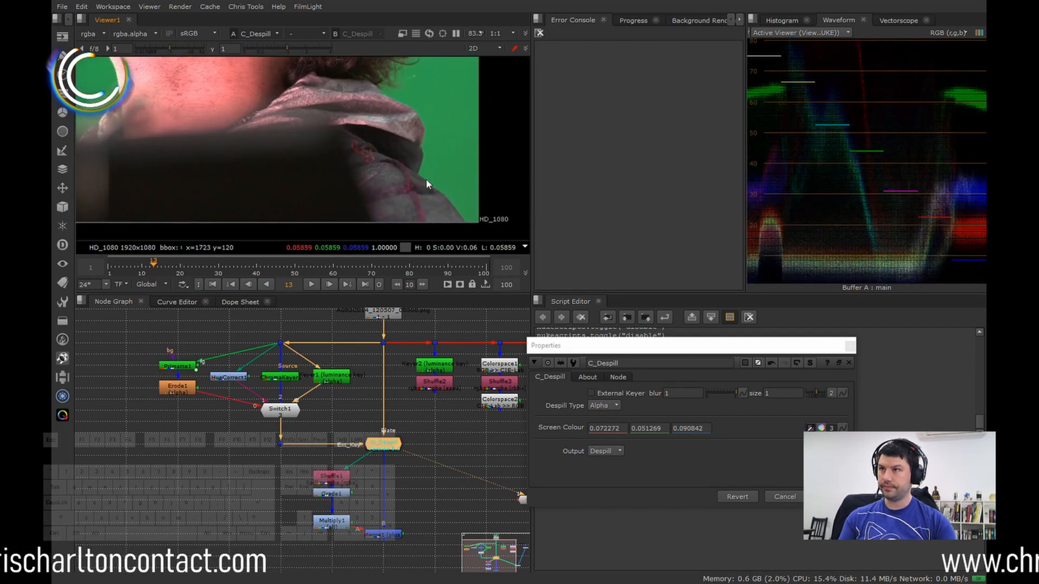
{"action": "scroll", "coordinate": [320, 119], "scroll_direction": "down", "scroll_amount": 5}
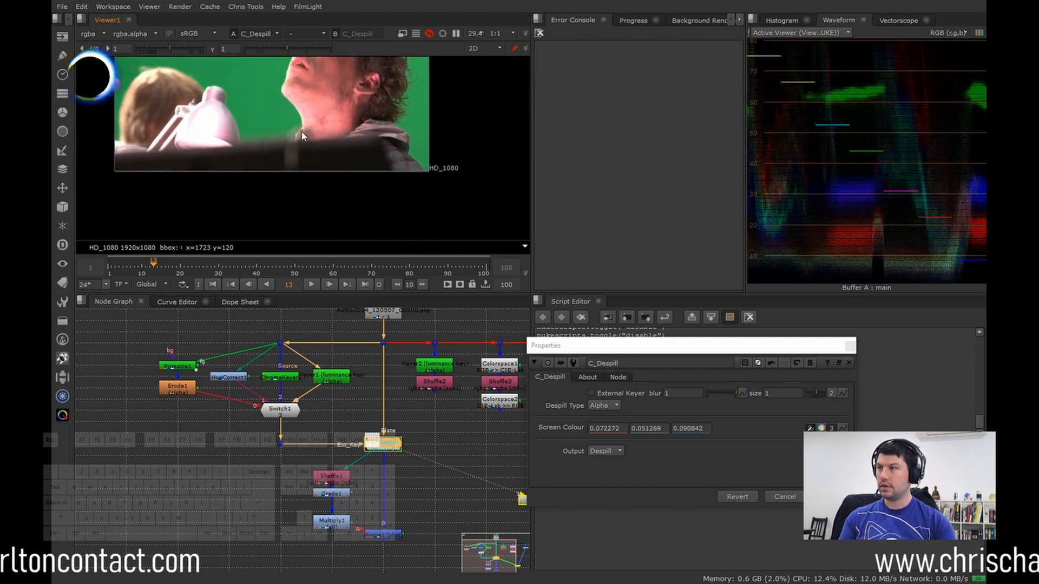
{"action": "key", "text": "d"}
{"action": "middle_click_drag", "start_coordinate": [318, 118], "coordinate": [303, 140]}
- Inspect C_Despill's alpha matte around the lamp, dark foreground object and jacket, and return to the colour view
{"action": "key", "text": "a"}
{"action": "key", "text": "a"}
{"action": "key", "text": "a"}
{"action": "key", "text": "a"}
{"action": "key", "text": "a"}
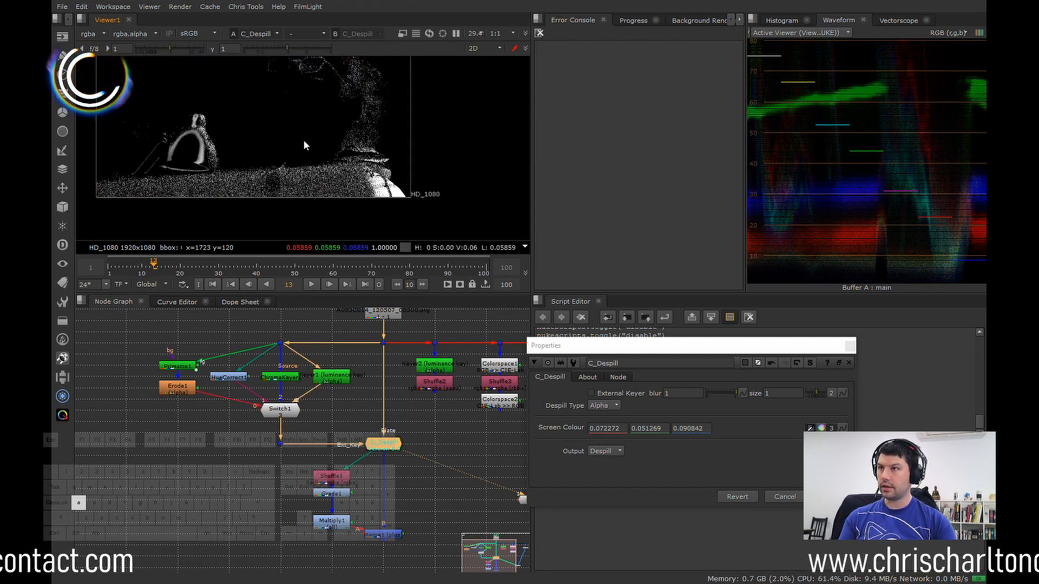
{"action": "middle_click_drag", "start_coordinate": [365, 88], "coordinate": [332, 151]}
{"action": "scroll", "coordinate": [354, 125], "scroll_direction": "up", "scroll_amount": 6}
{"action": "scroll", "coordinate": [264, 131], "scroll_direction": "up", "scroll_amount": 5}
{"action": "middle_click_drag", "start_coordinate": [285, 123], "coordinate": [319, 132]}
{"action": "scroll", "coordinate": [276, 162], "scroll_direction": "down", "scroll_amount": 12}
{"action": "scroll", "coordinate": [319, 132], "scroll_direction": "up", "scroll_amount": 4}
{"action": "scroll", "coordinate": [319, 132], "scroll_direction": "up", "scroll_amount": 10}
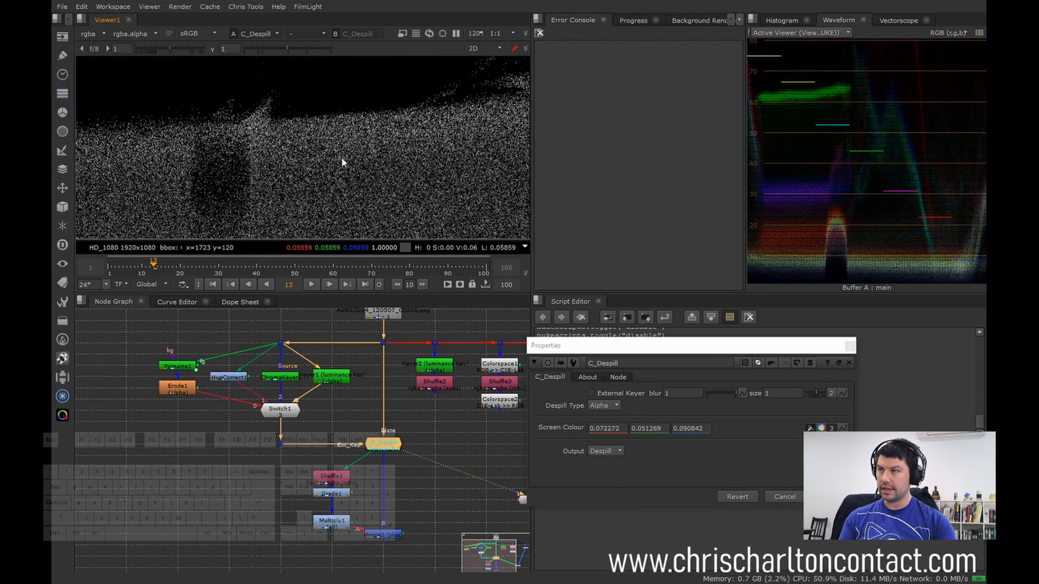
{"action": "scroll", "coordinate": [373, 178], "scroll_direction": "down", "scroll_amount": 4}
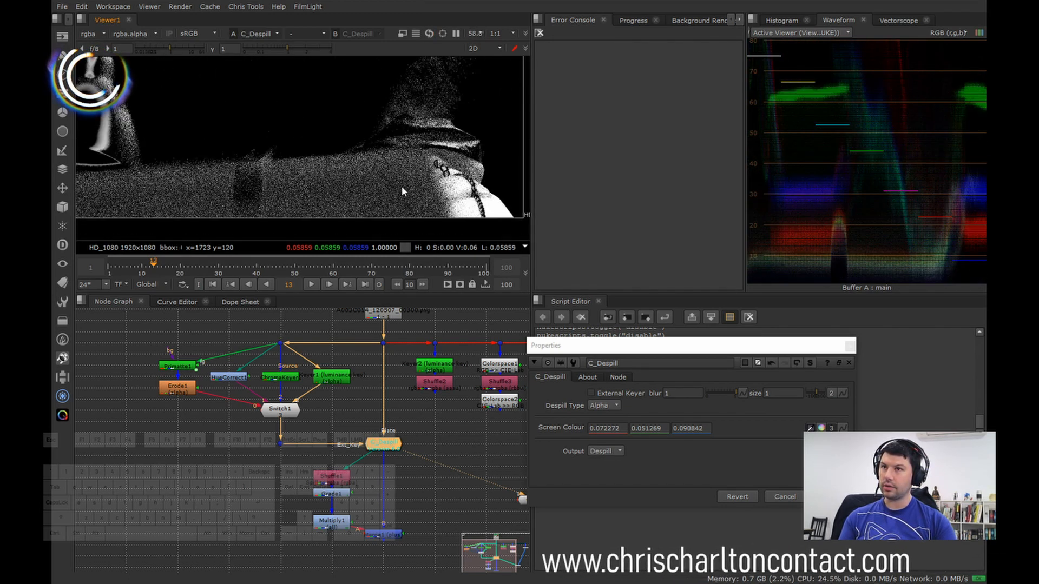
{"action": "key", "text": "a"}
{"action": "key", "text": "a"}
{"action": "key", "text": "a"}
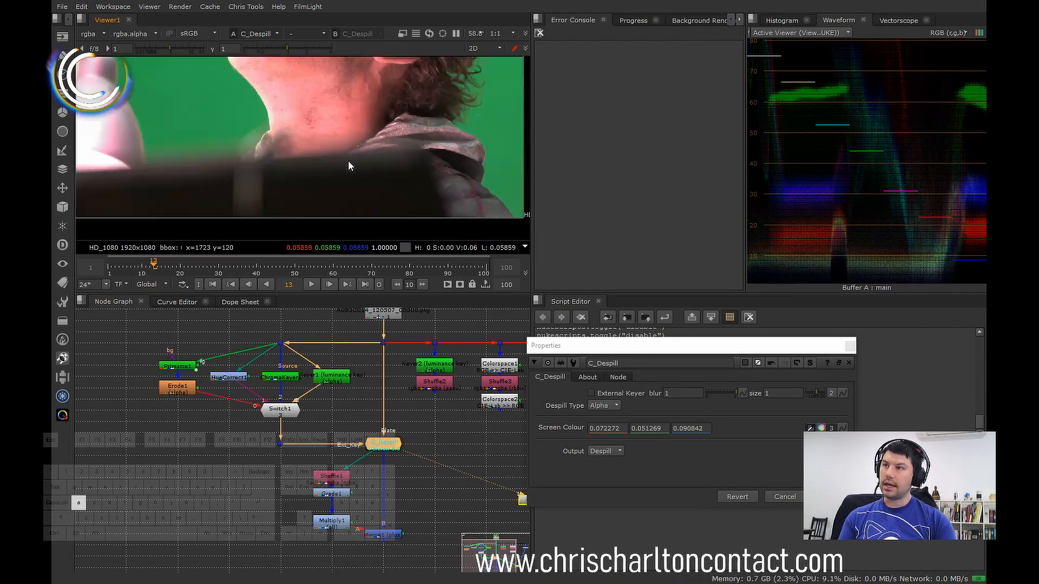
- Turn on External Keyer in C_Despill while the node is disabled, and re-enable the node
{"action": "scroll", "coordinate": [321, 140], "scroll_direction": "down", "scroll_amount": 8}
{"action": "scroll", "coordinate": [321, 141], "scroll_direction": "up", "scroll_amount": 6}
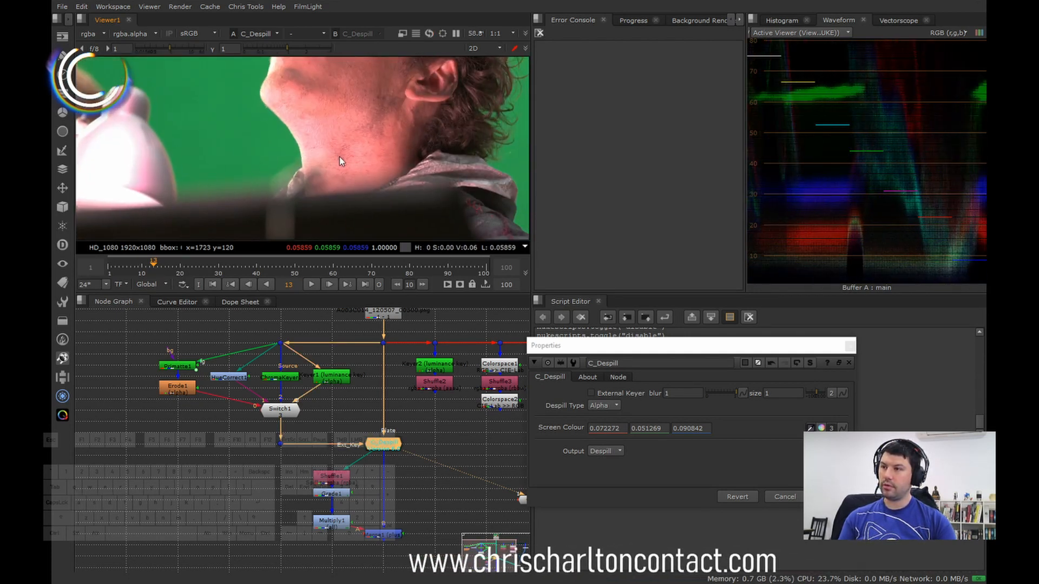
{"action": "key", "text": "d"}
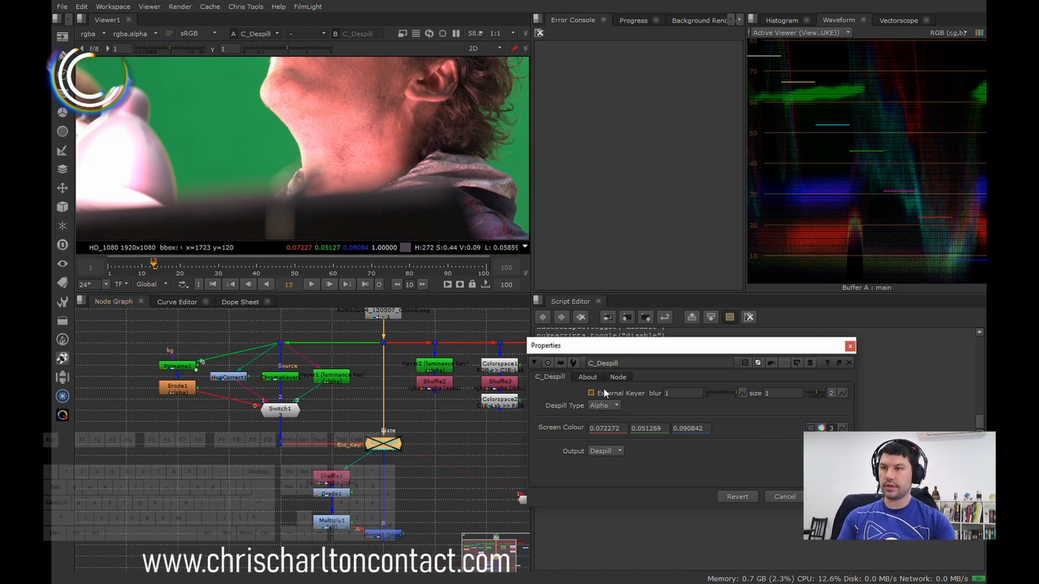
{"action": "left_click", "coordinate": [591, 393]}
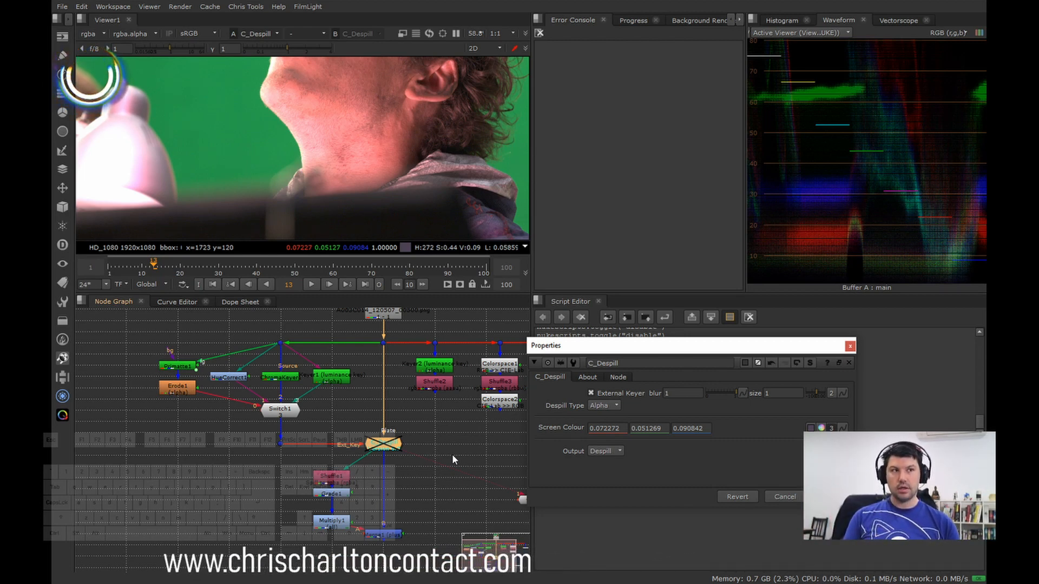
{"action": "key", "text": "d"}
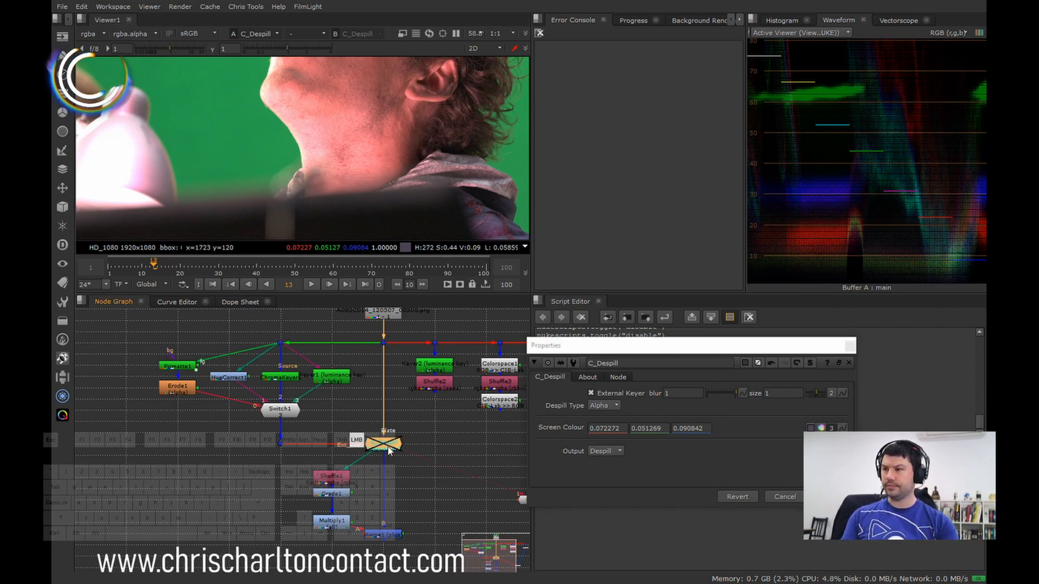
- View the Primatte1 result and examine the keyed-out area on the man's face, followed by the Erode1 output
{"action": "left_click", "coordinate": [178, 367]}
{"action": "key", "text": "1"}
{"action": "scroll", "coordinate": [329, 149], "scroll_direction": "down", "scroll_amount": 3}
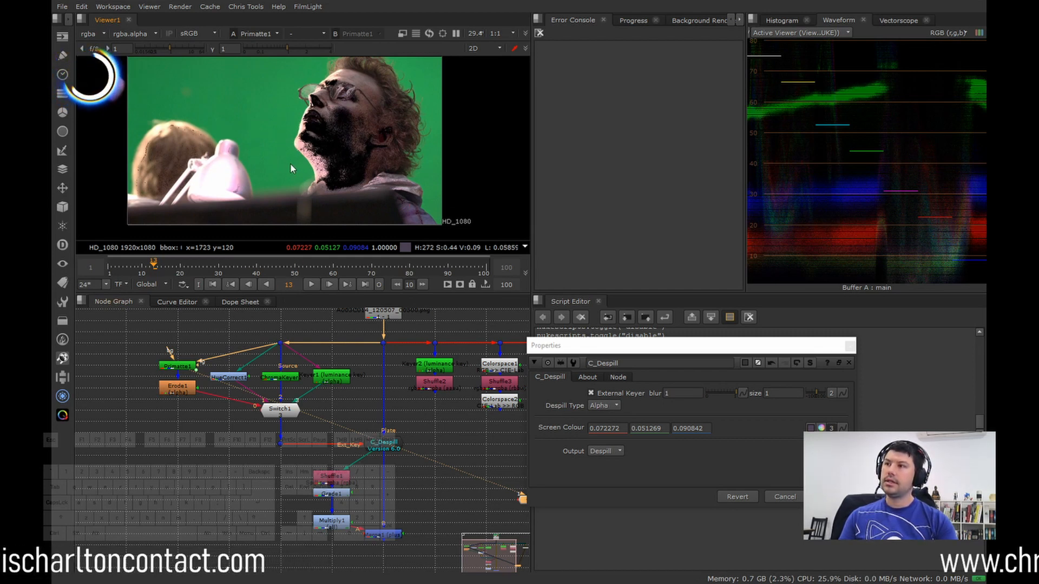
{"action": "scroll", "coordinate": [319, 143], "scroll_direction": "up", "scroll_amount": 3}
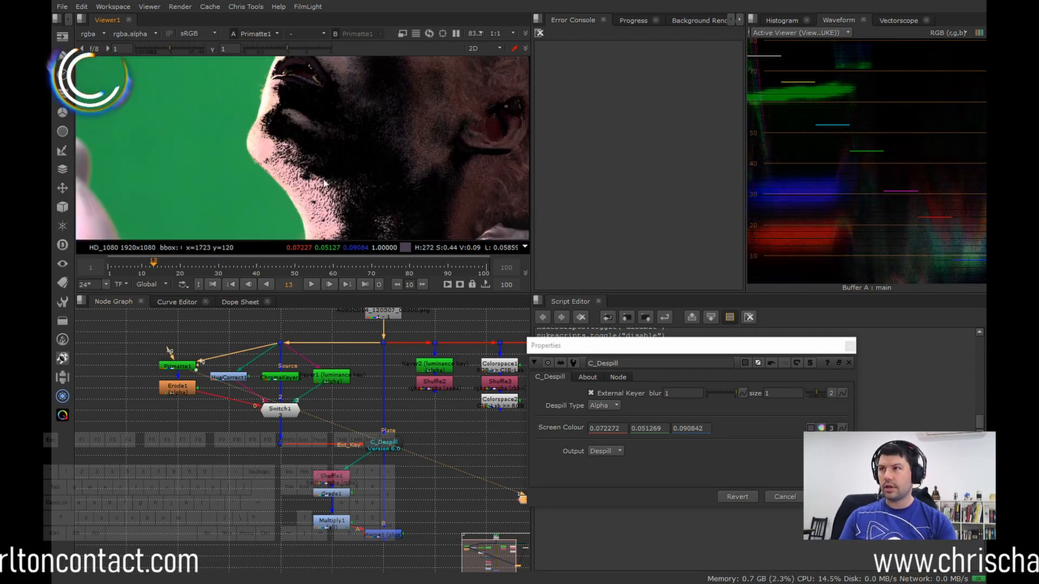
{"action": "scroll", "coordinate": [378, 150], "scroll_direction": "down", "scroll_amount": 1}
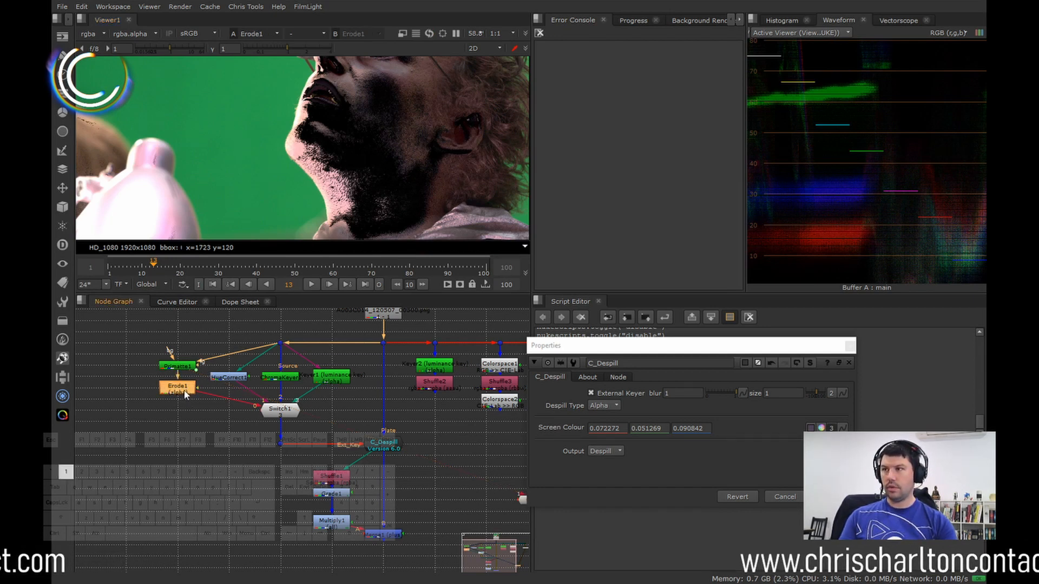
- Compare the alpha mattes of Erode1 and Primatte1 over the man's face, and return to Erode1's colour view
{"action": "key", "text": "a"}
{"action": "key", "text": "a"}
{"action": "key", "text": "a"}
{"action": "scroll", "coordinate": [374, 168], "scroll_direction": "down", "scroll_amount": 1}
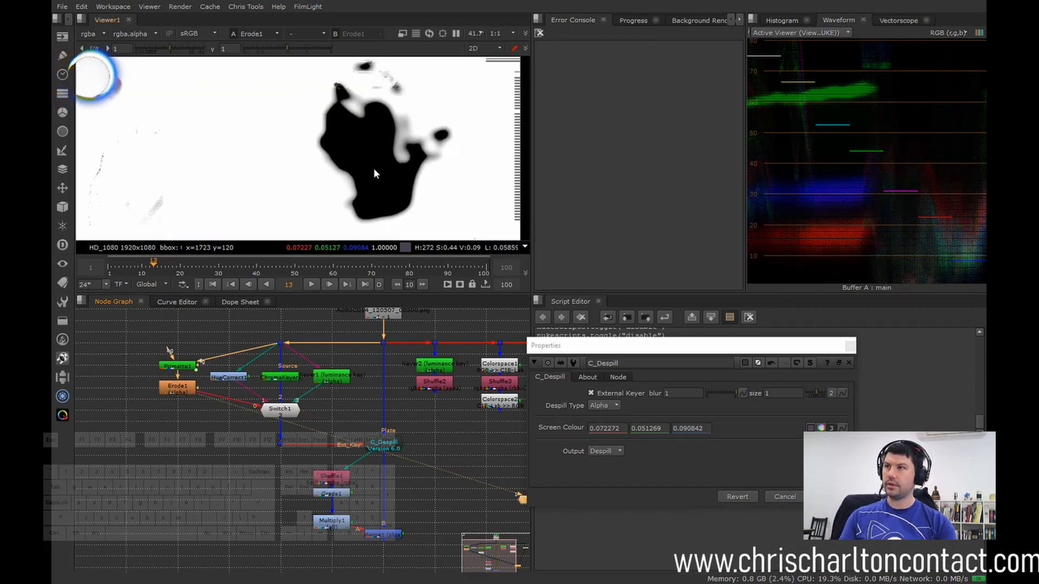
{"action": "scroll", "coordinate": [375, 172], "scroll_direction": "down", "scroll_amount": 1}
{"action": "key", "text": "a"}
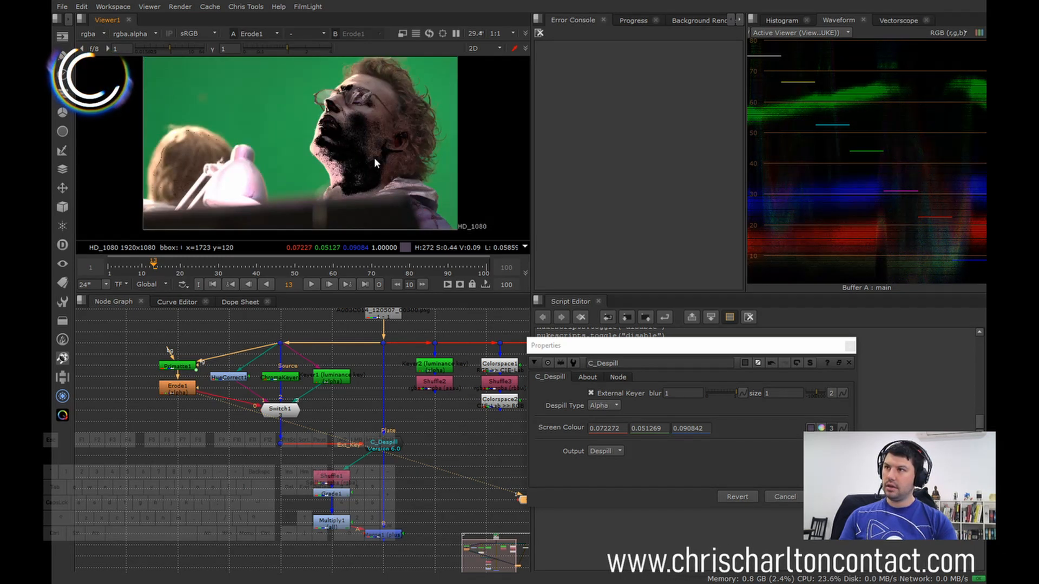
{"action": "key", "text": "a"}
{"action": "key", "text": "1"}
{"action": "left_click", "coordinate": [188, 387]}
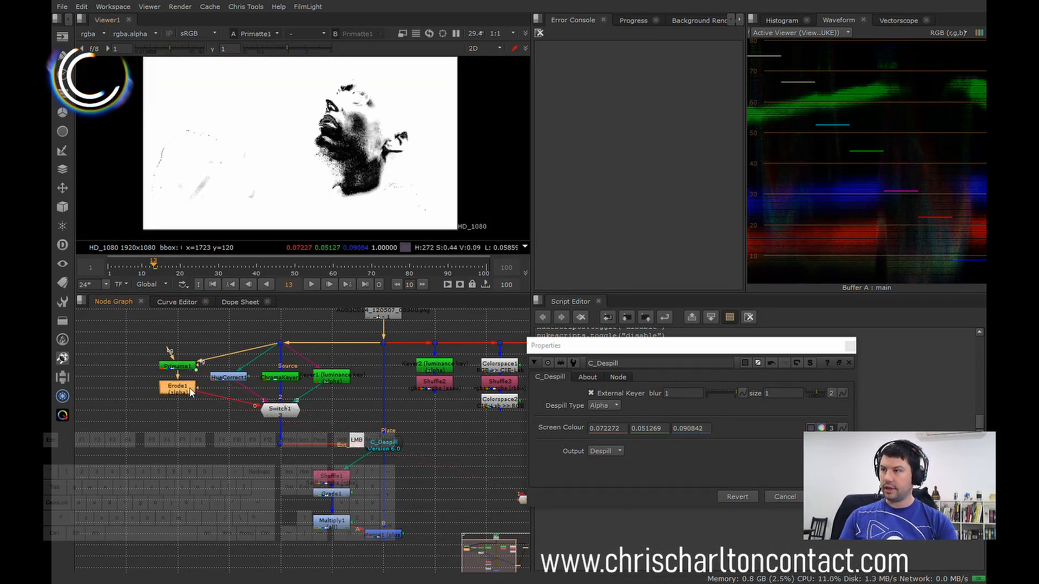
{"action": "key", "text": "1"}
{"action": "key", "text": "a"}
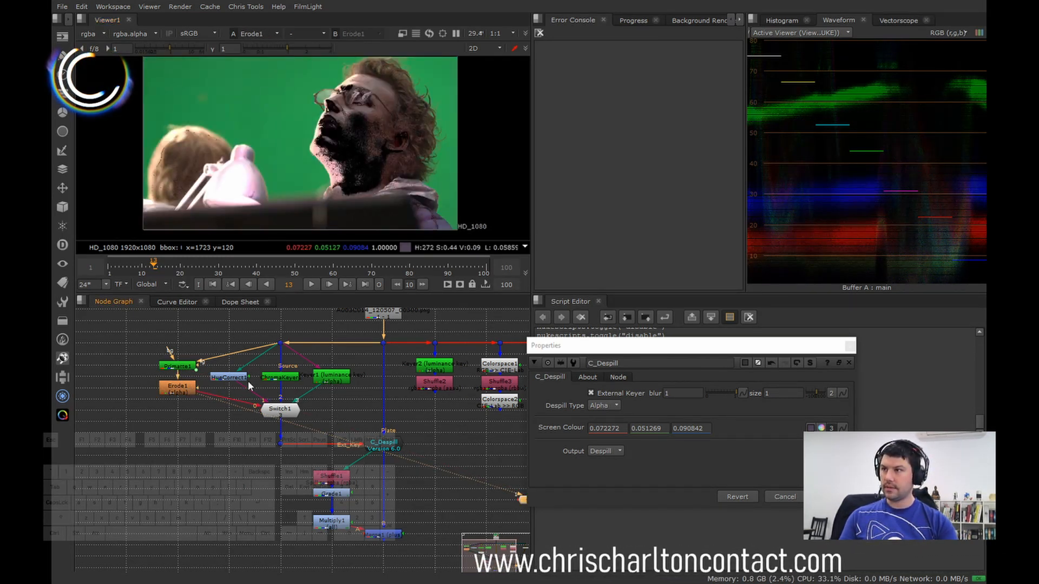
- Review C_Despill's Despill Type options and the external keyer's blur and size fields, keeping Alpha selected
{"action": "left_click", "coordinate": [595, 405]}
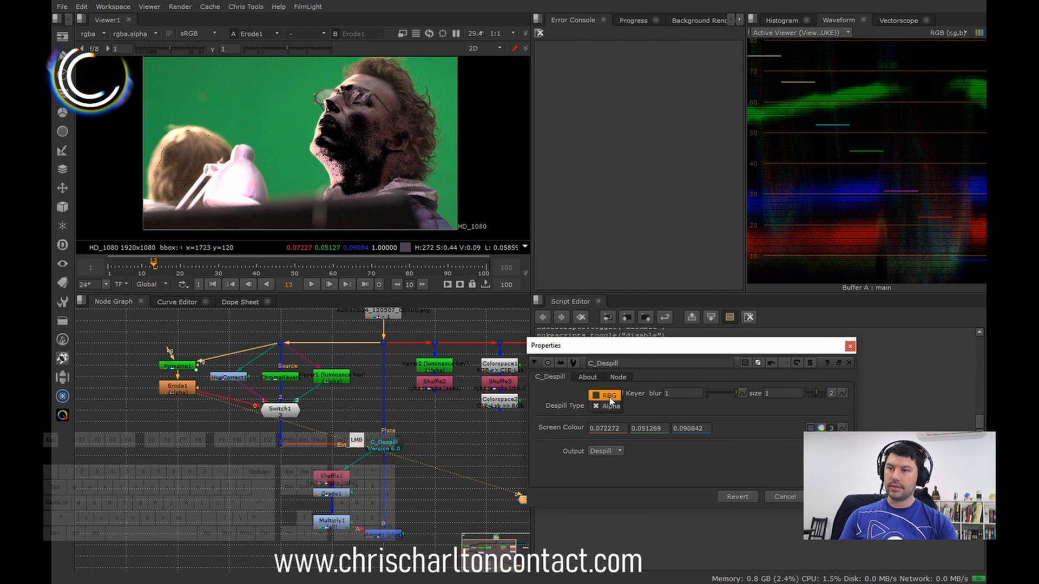
{"action": "left_click", "coordinate": [609, 406]}
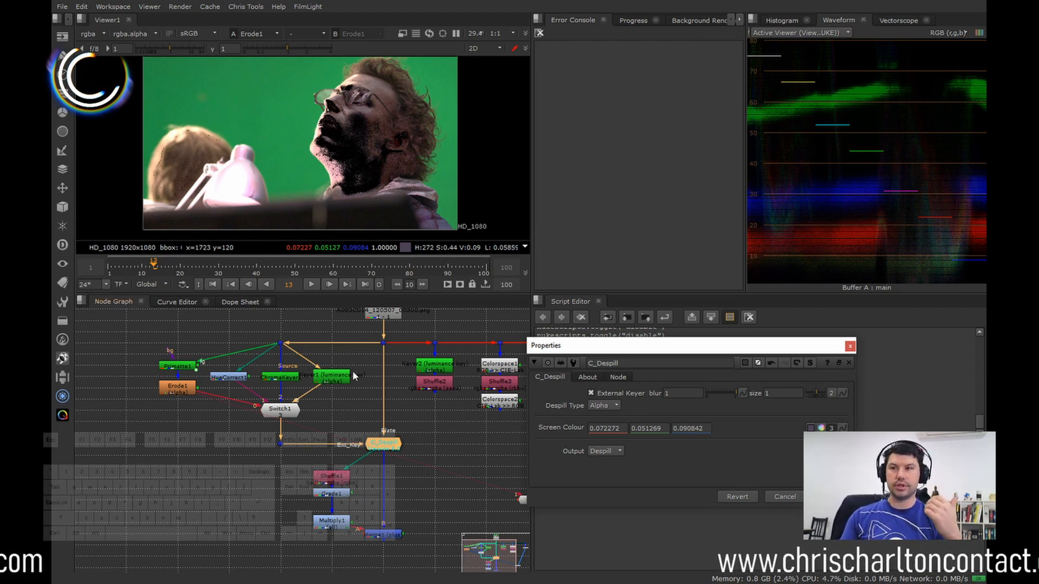
{"action": "left_click", "coordinate": [683, 393]}
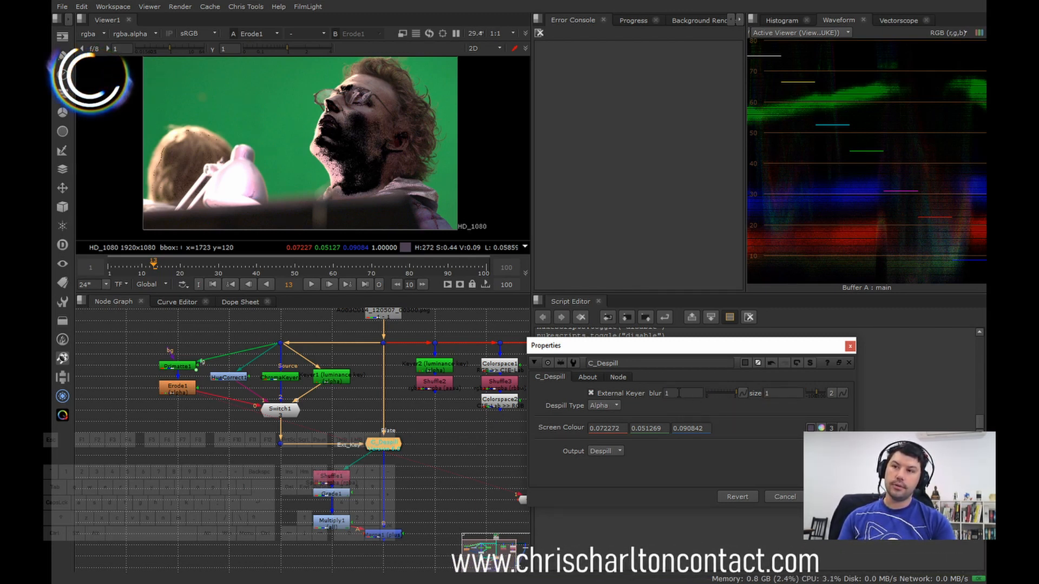
{"action": "left_click", "coordinate": [681, 393]}
{"action": "left_click", "coordinate": [773, 403]}
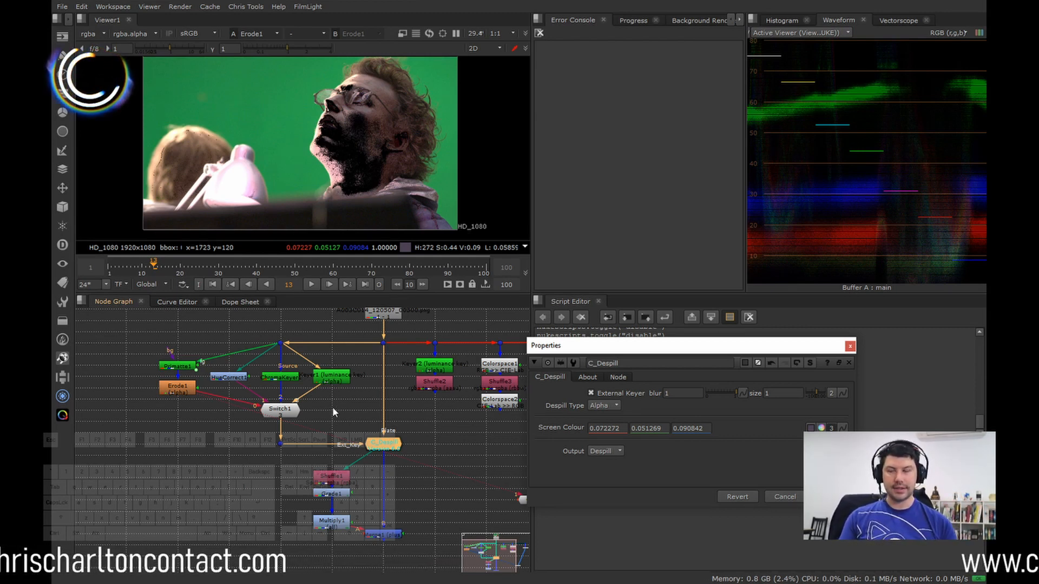
- View the C_Despill result and set Switch1's which value to 0 to use the Erode1 matte as the external key
{"action": "left_click", "coordinate": [274, 413]}
{"action": "left_click", "coordinate": [392, 449]}
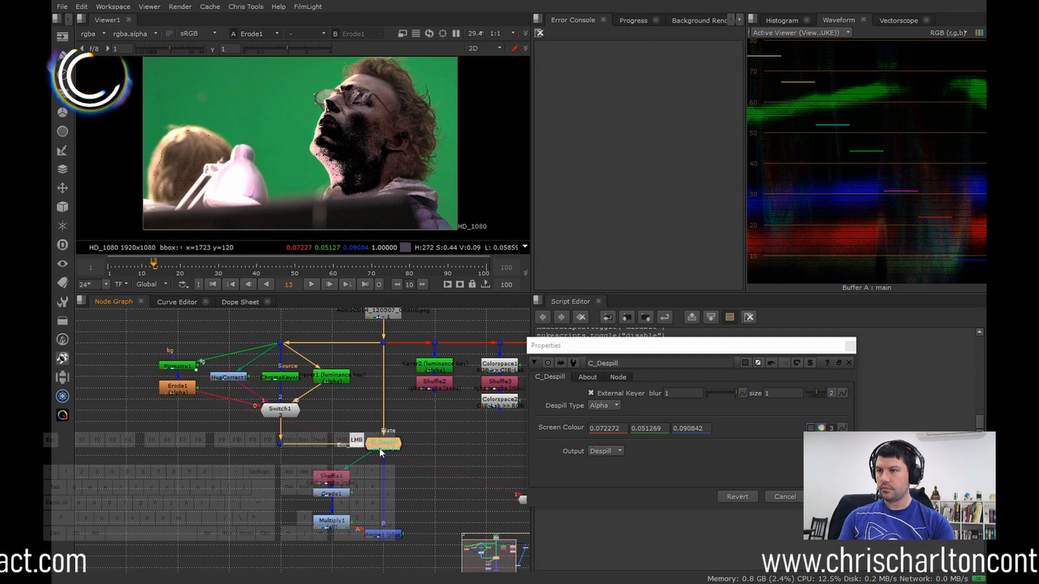
{"action": "key", "text": "1"}
{"action": "left_click", "coordinate": [288, 423]}
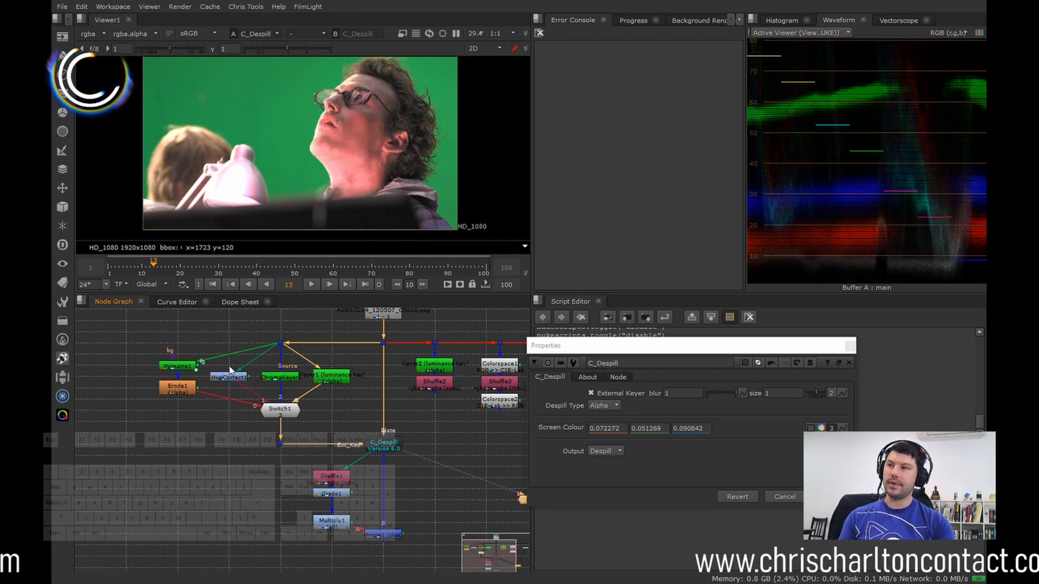
{"action": "middle_click_drag", "start_coordinate": [213, 424], "coordinate": [219, 436]}
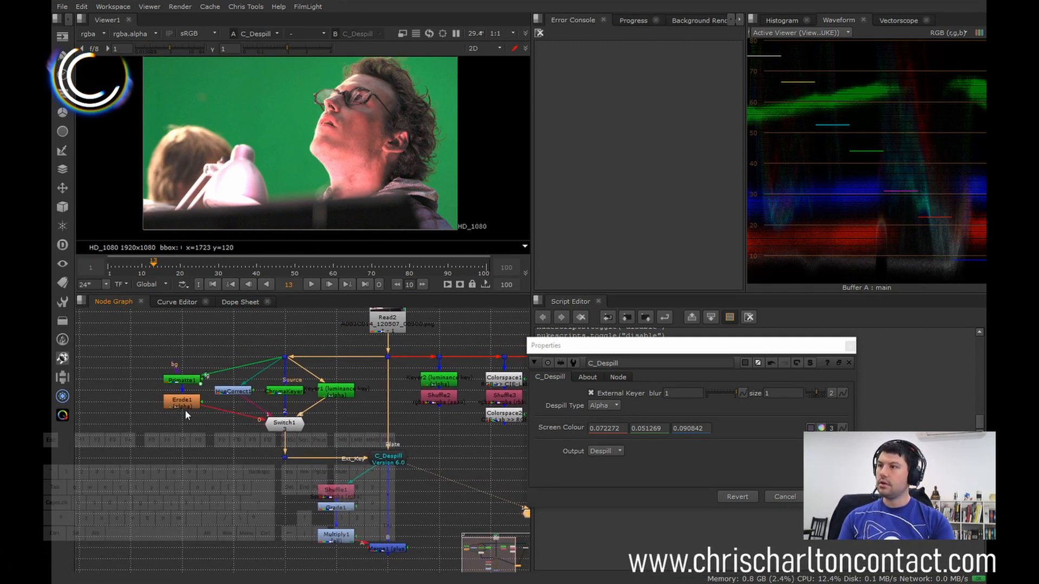
{"action": "double_click", "coordinate": [284, 422]}
{"action": "left_click_drag", "start_coordinate": [173, 463], "coordinate": [131, 471]}
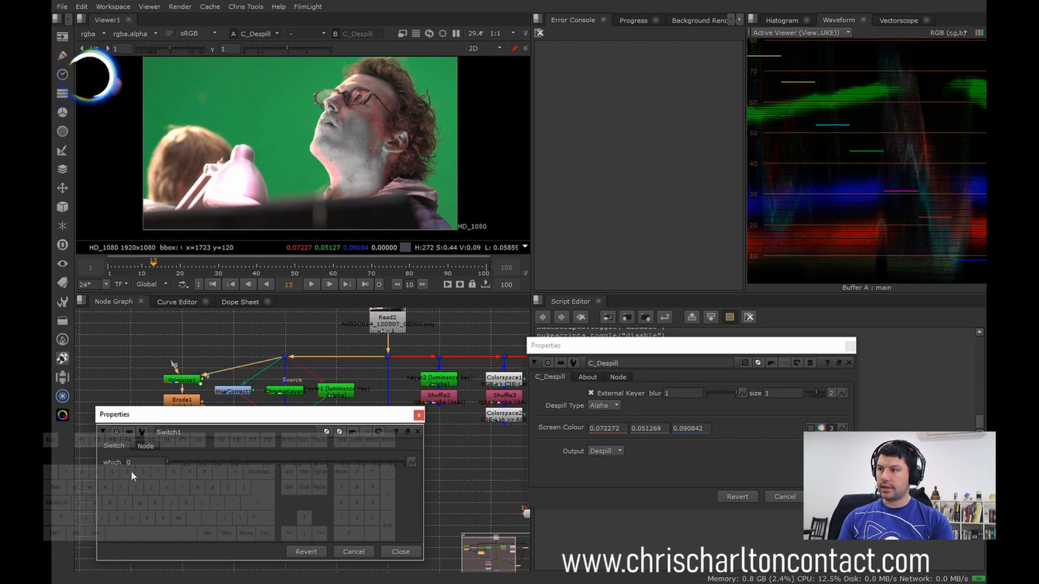
{"action": "left_click", "coordinate": [418, 415]}
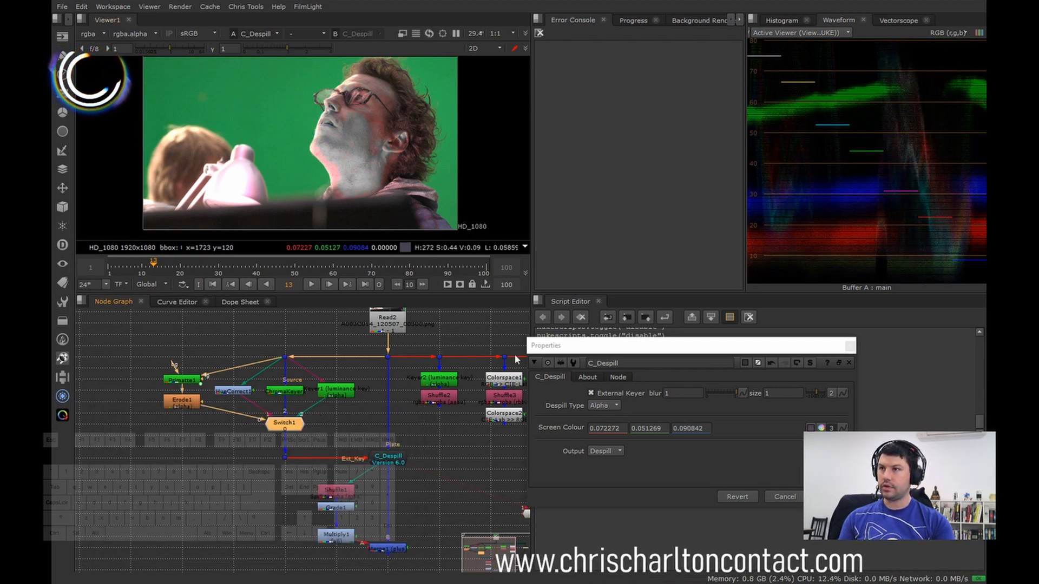
- Toggle Erode1 off and on to compare its influence on the despilled neck, ear and cheek
{"action": "scroll", "coordinate": [399, 166], "scroll_direction": "up", "scroll_amount": 3}
{"action": "middle_click_drag", "start_coordinate": [399, 167], "coordinate": [289, 150]}
{"action": "left_click", "coordinate": [182, 401]}
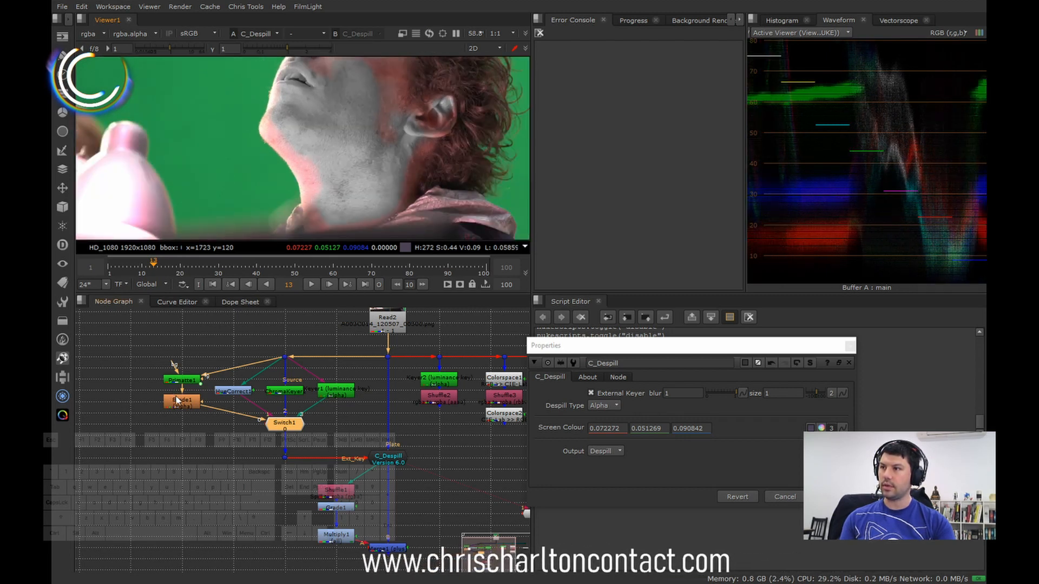
{"action": "key", "text": "d"}
{"action": "key", "text": "d"}
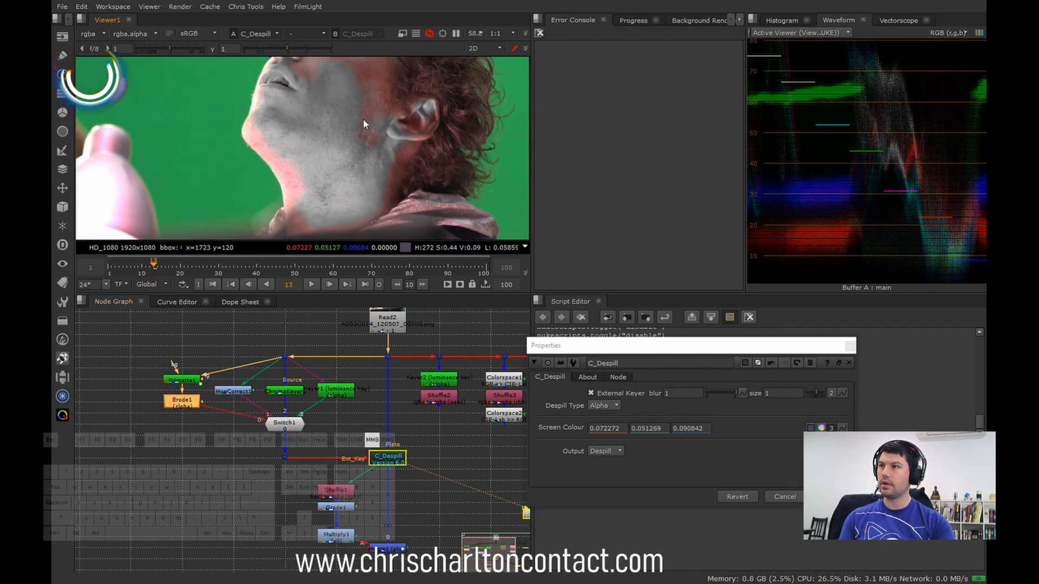
{"action": "scroll", "coordinate": [362, 119], "scroll_direction": "up", "scroll_amount": 5}
{"action": "scroll", "coordinate": [391, 152], "scroll_direction": "down", "scroll_amount": 5}
{"action": "scroll", "coordinate": [323, 131], "scroll_direction": "up", "scroll_amount": 3}
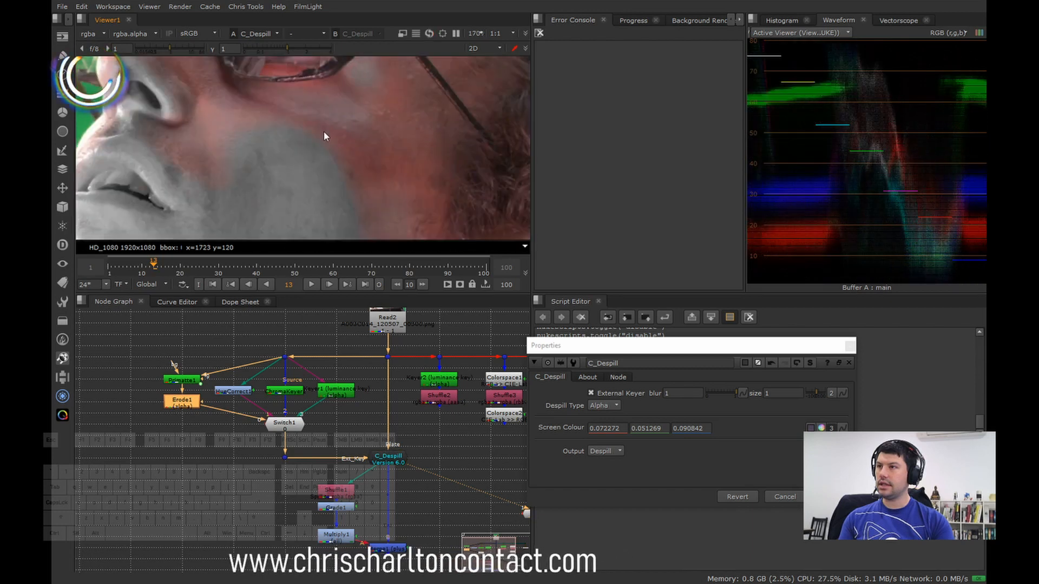
{"action": "scroll", "coordinate": [324, 131], "scroll_direction": "down", "scroll_amount": 3}
{"action": "middle_click_drag", "start_coordinate": [306, 161], "coordinate": [324, 148]}
{"action": "key", "text": "d"}
{"action": "key", "text": "d"}
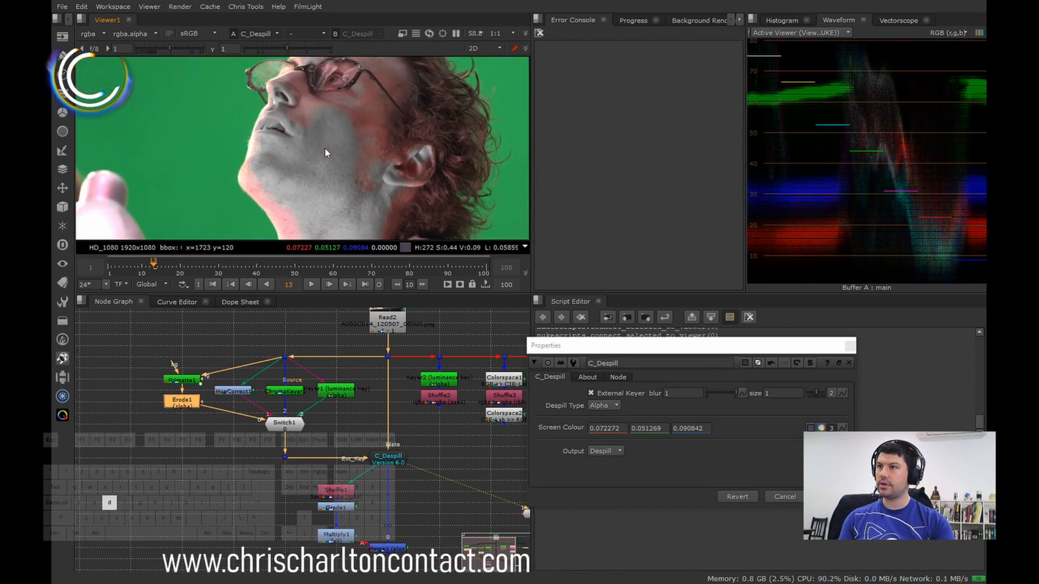
- Inspect C_Despill's alpha matte over the man's face and return to the colour view of the wider frame
{"action": "middle_click_drag", "start_coordinate": [319, 187], "coordinate": [328, 174]}
{"action": "key", "text": "a"}
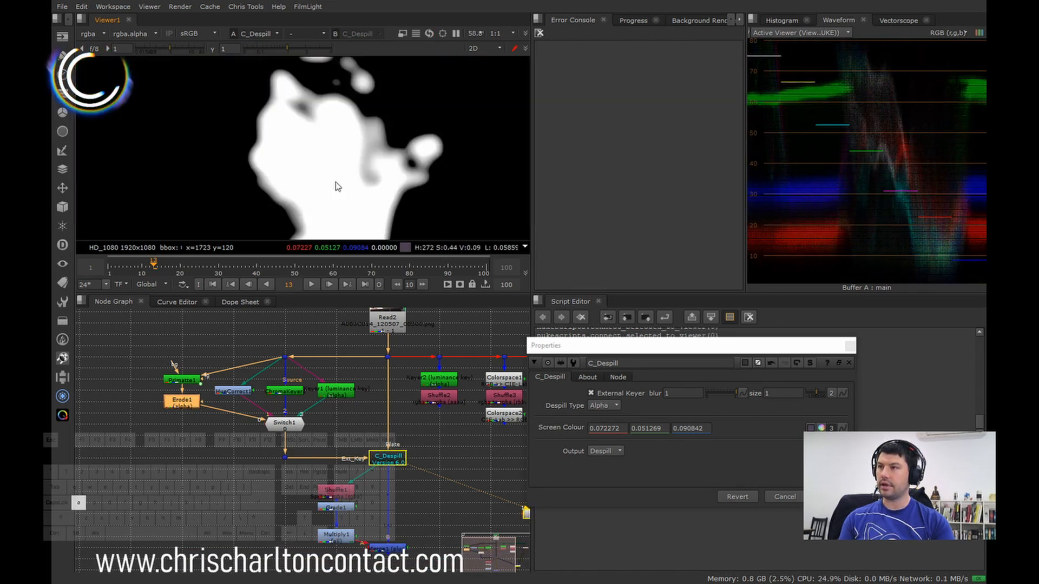
{"action": "scroll", "coordinate": [332, 177], "scroll_direction": "down", "scroll_amount": 3}
{"action": "key", "text": "a"}
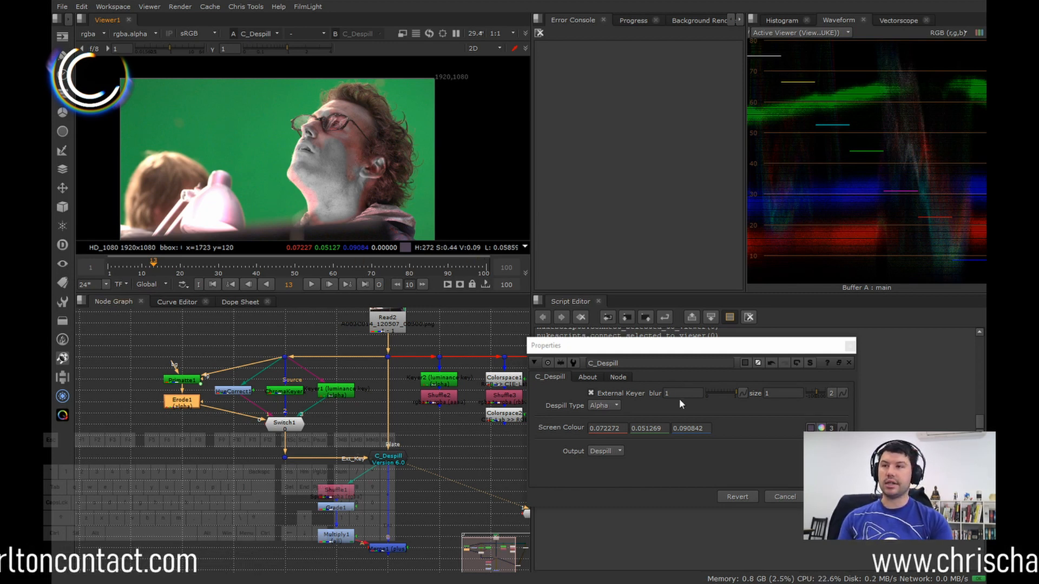
- Set C_Despill's Despill Type to RBG, comparing it with Alpha on the man's neck and face
{"action": "left_click", "coordinate": [605, 406]}
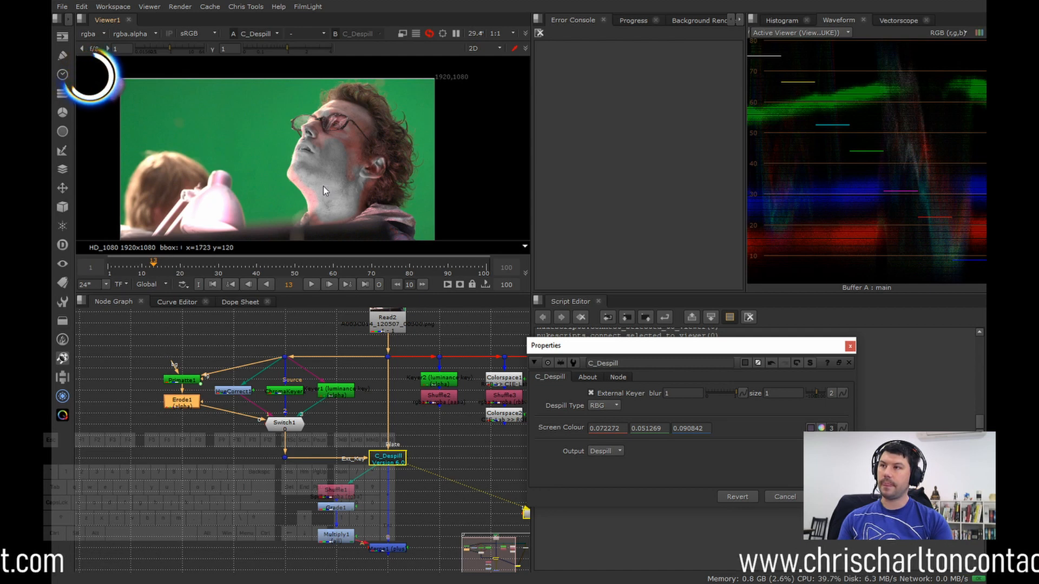
{"action": "scroll", "coordinate": [322, 187], "scroll_direction": "up", "scroll_amount": 4}
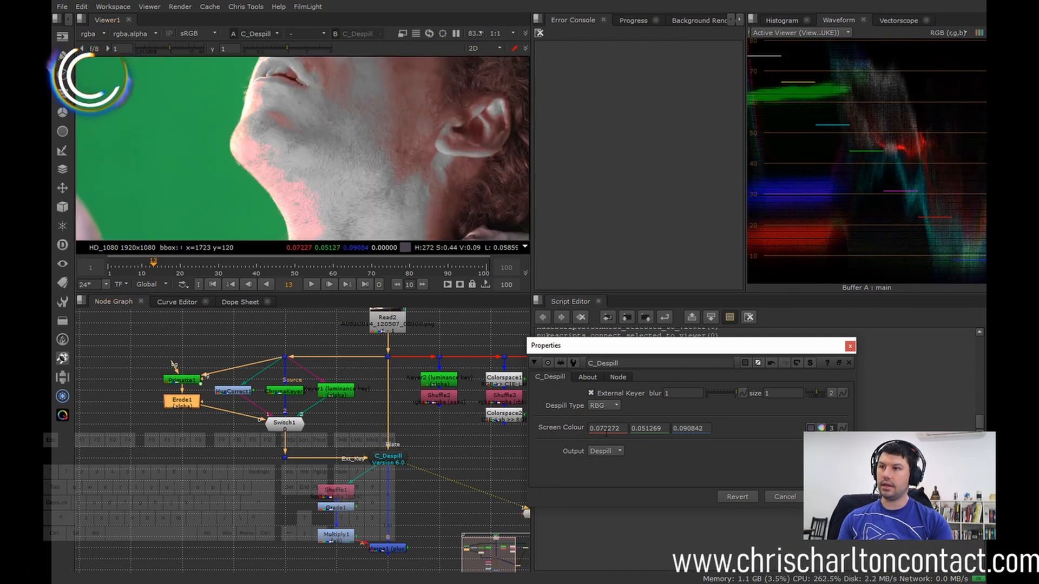
{"action": "left_click", "coordinate": [603, 406]}
{"action": "left_click", "coordinate": [605, 414]}
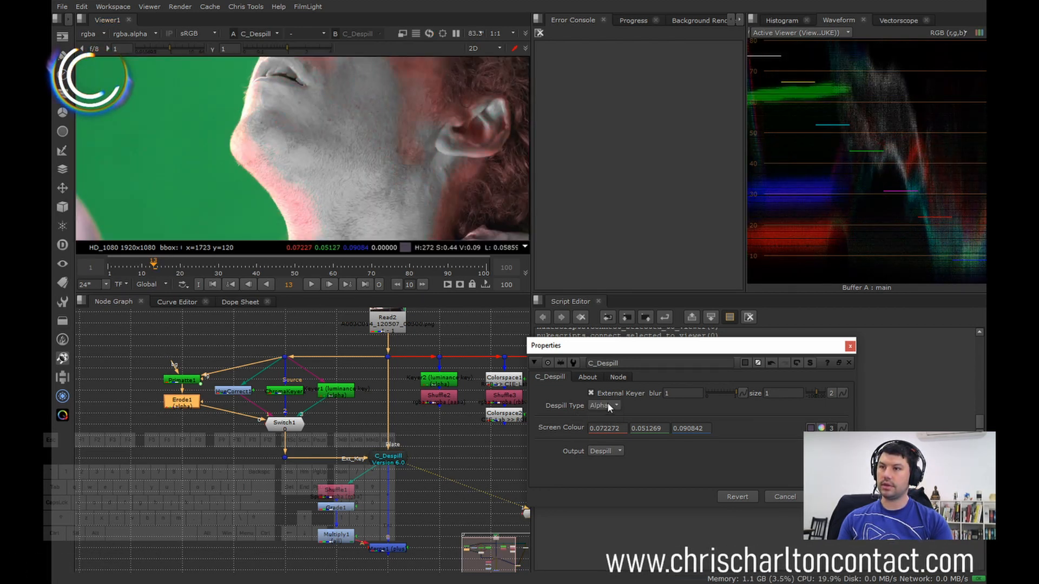
{"action": "left_click", "coordinate": [603, 406]}
{"action": "left_click", "coordinate": [605, 398]}
{"action": "scroll", "coordinate": [395, 167], "scroll_direction": "down", "scroll_amount": 2}
{"action": "middle_click_drag", "start_coordinate": [355, 96], "coordinate": [355, 141]}
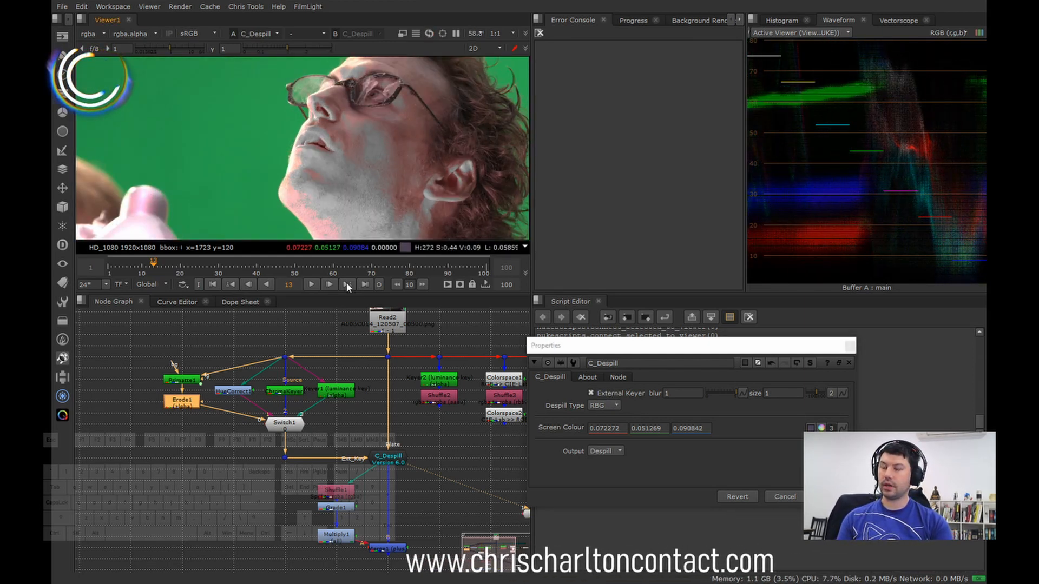
- Set Switch1's which value to 1 to feed HueCorrect1 into C_Despill's external key input
{"action": "double_click", "coordinate": [284, 423]}
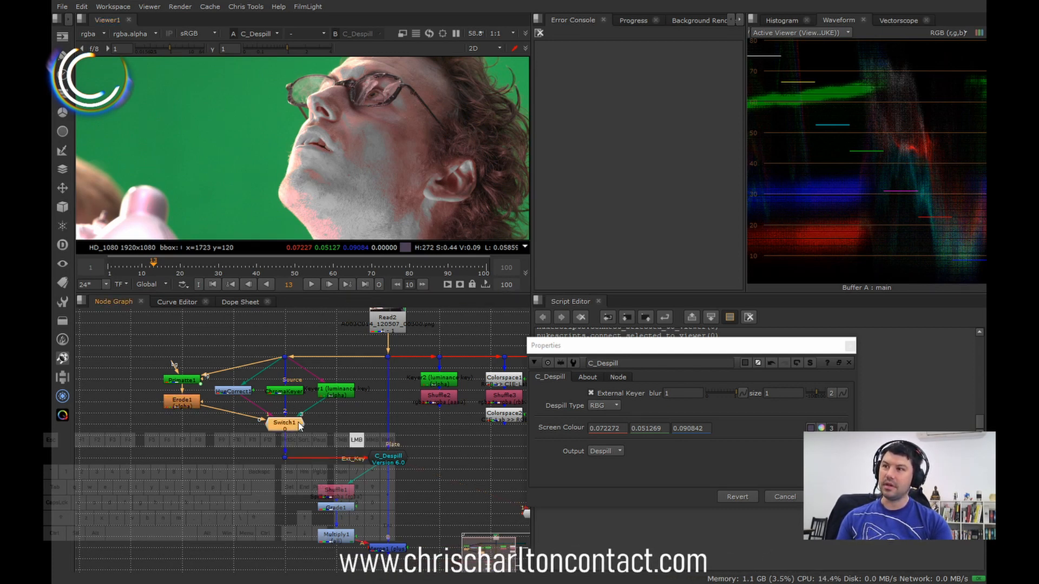
{"action": "left_click_drag", "start_coordinate": [168, 460], "coordinate": [254, 466]}
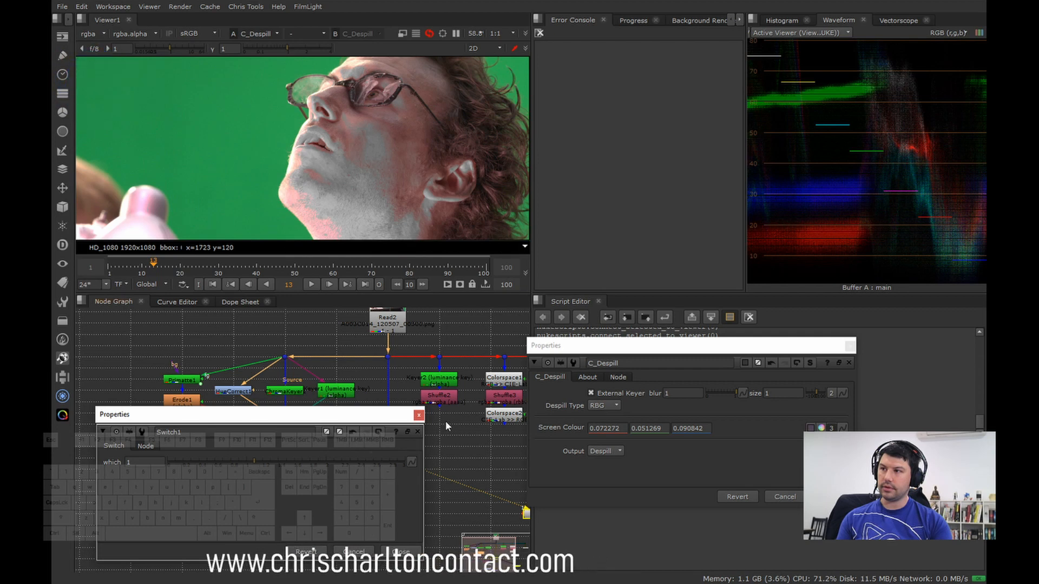
{"action": "left_click", "coordinate": [418, 415]}
- View the HueCorrect1 result and inspect its g_sup, r_sup and b_sup suppression curves
{"action": "left_click", "coordinate": [235, 392]}
{"action": "key", "text": "1"}
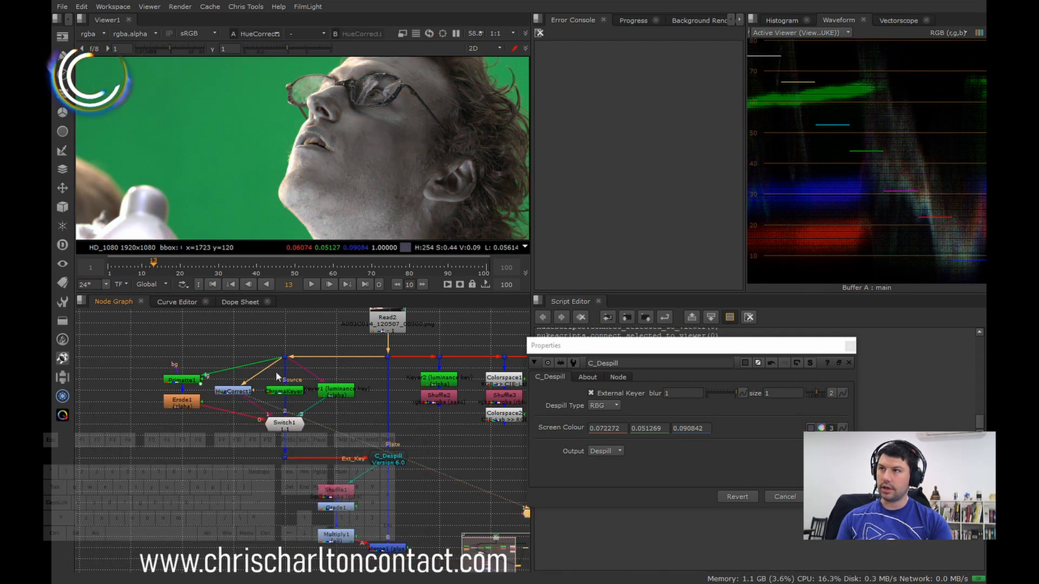
{"action": "scroll", "coordinate": [415, 128], "scroll_direction": "down", "scroll_amount": 2}
{"action": "scroll", "coordinate": [403, 147], "scroll_direction": "up", "scroll_amount": 1}
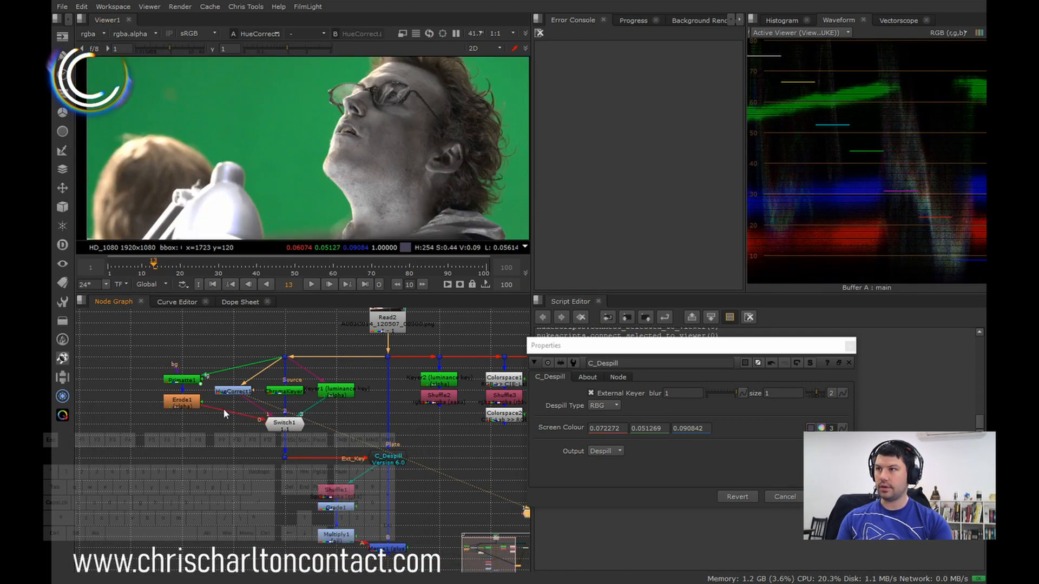
{"action": "double_click", "coordinate": [233, 391]}
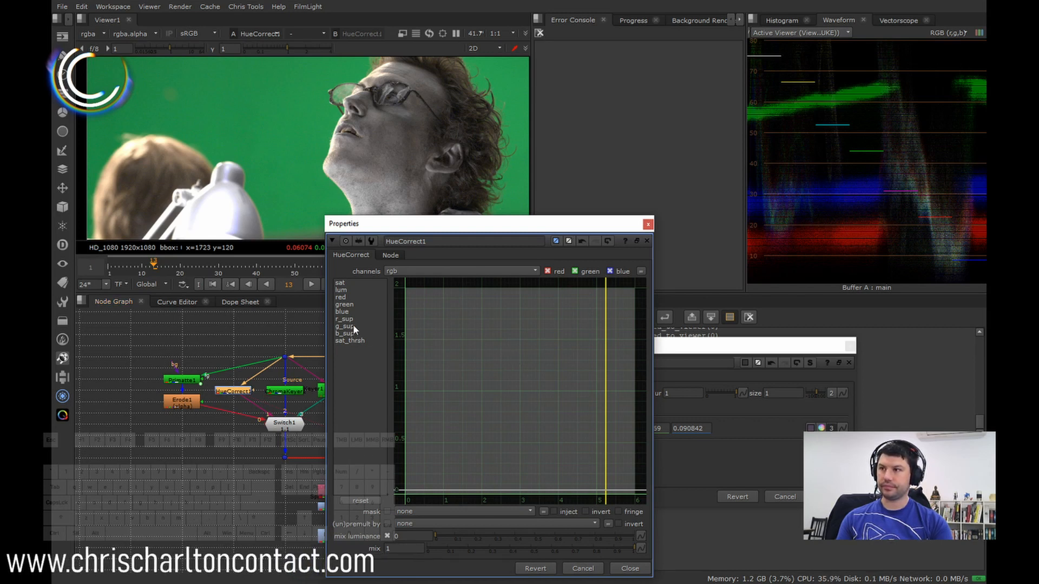
{"action": "left_click", "coordinate": [352, 325]}
{"action": "left_click", "coordinate": [353, 319]}
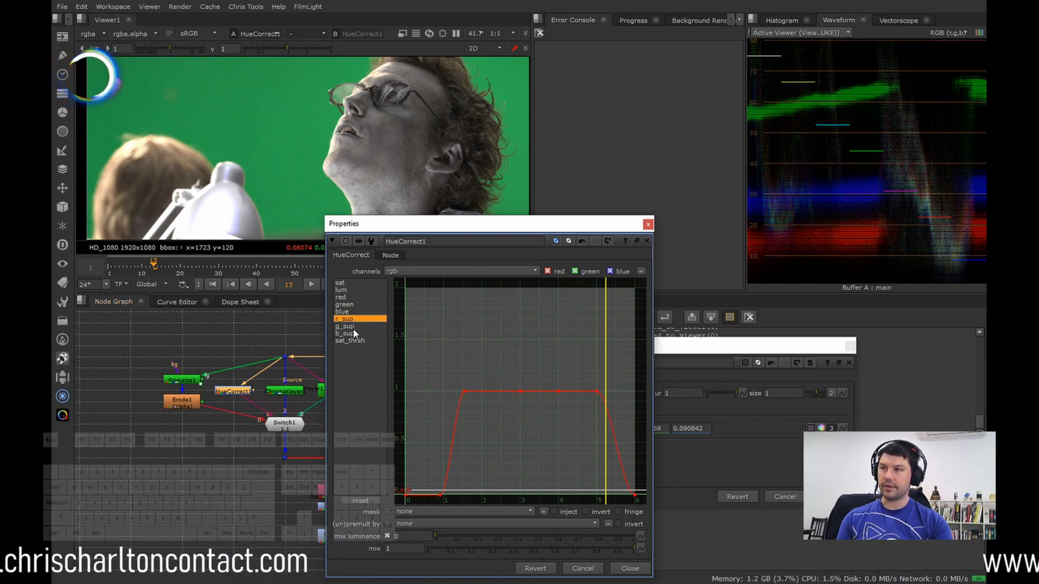
{"action": "left_click", "coordinate": [351, 333]}
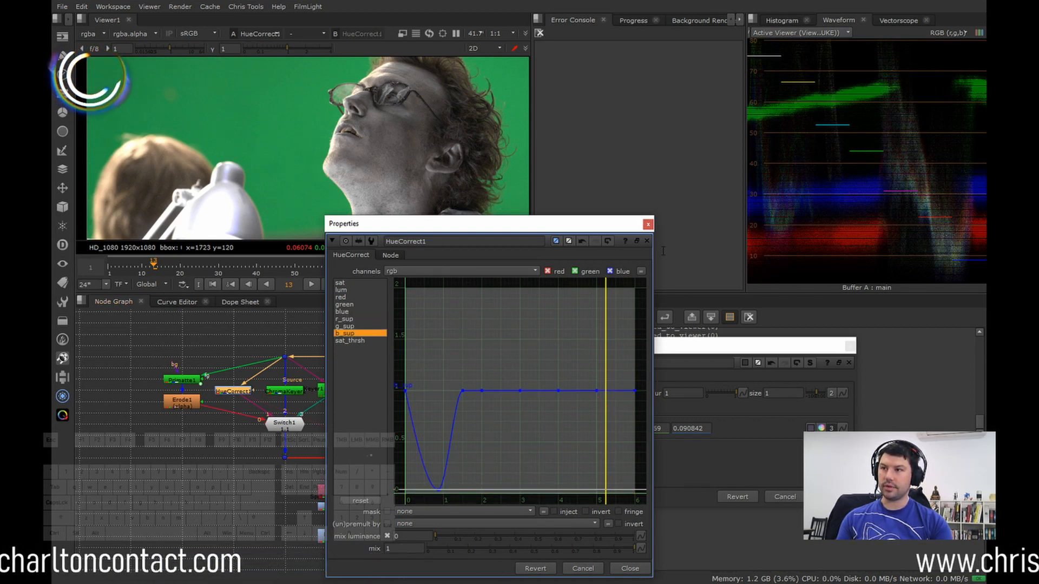
{"action": "left_click", "coordinate": [647, 224]}
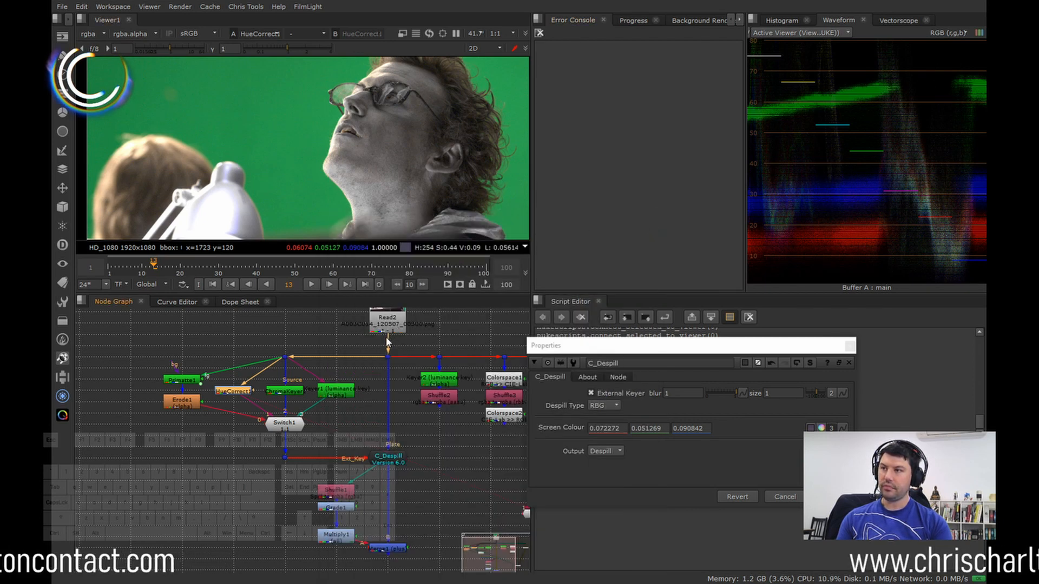
- Examine the C_Despill result on the man's face and neck, and compare it with the original Read2 plate
{"action": "scroll", "coordinate": [413, 174], "scroll_direction": "down", "scroll_amount": 2}
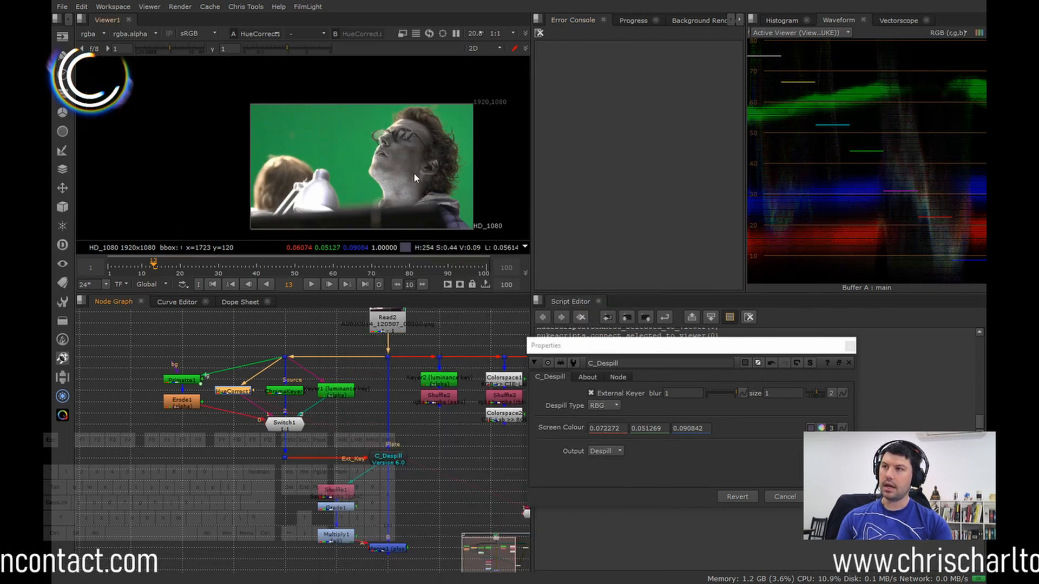
{"action": "left_click", "coordinate": [383, 458]}
{"action": "key", "text": "1"}
{"action": "scroll", "coordinate": [361, 167], "scroll_direction": "up", "scroll_amount": 2}
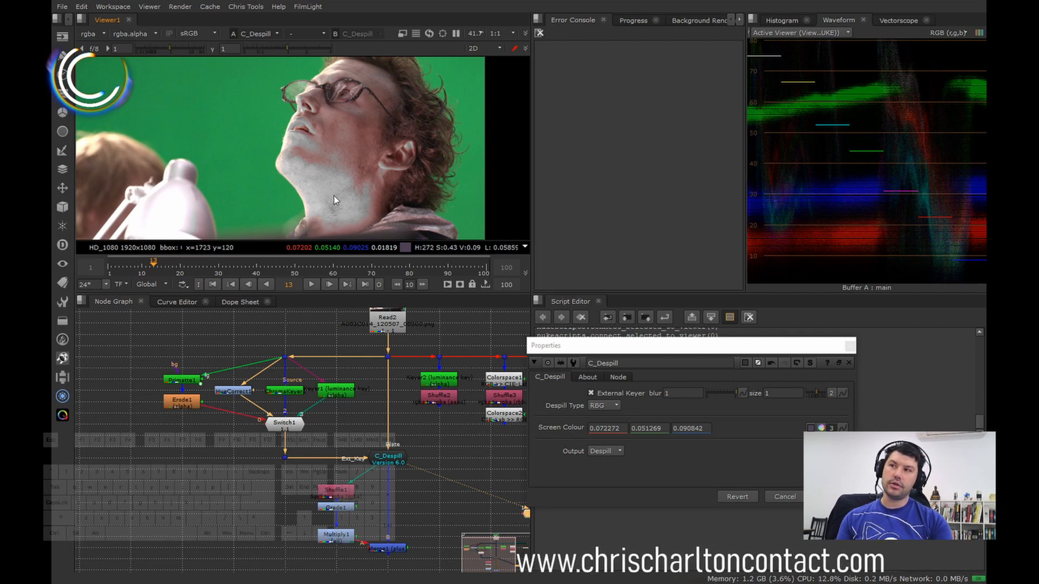
{"action": "mouse_move", "coordinate": [333, 196]}
{"action": "middle_mouse_down"}
{"action": "mouse_move", "coordinate": [340, 175]}
{"action": "mouse_move", "coordinate": [346, 184]}
{"action": "middle_mouse_up"}
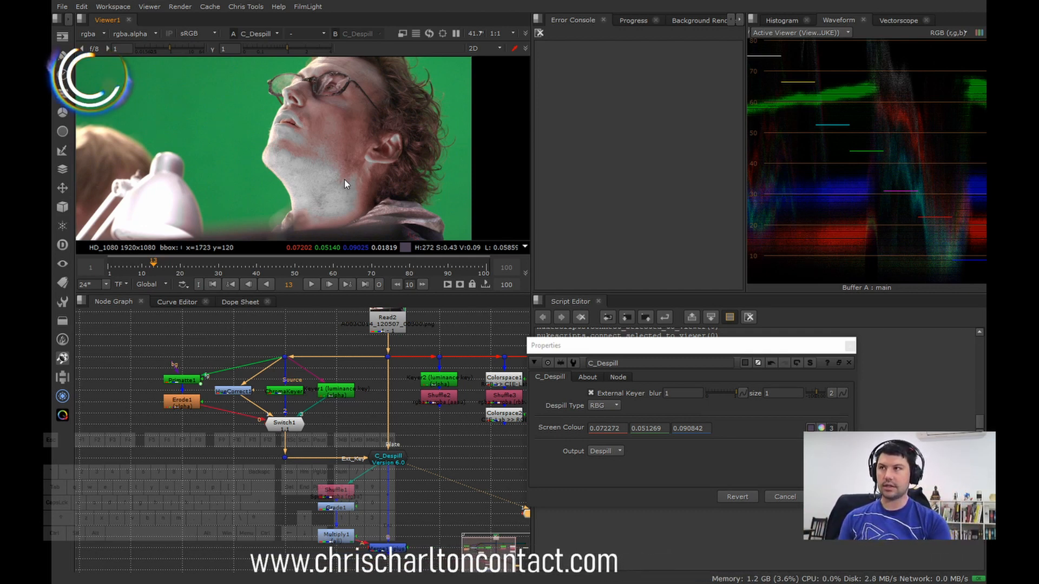
{"action": "left_click", "coordinate": [387, 322]}
{"action": "key", "text": "1"}
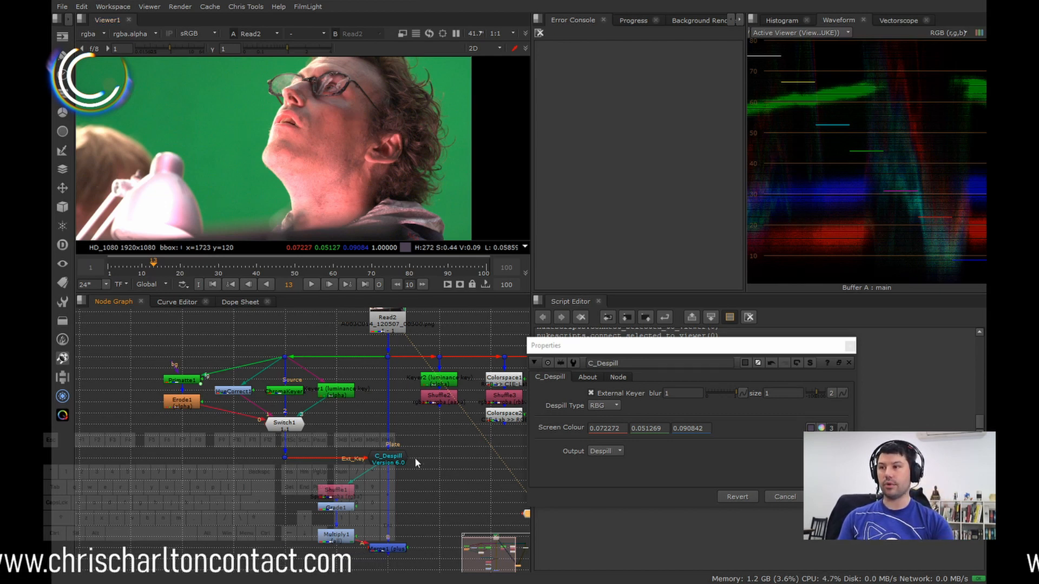
- View the C_Despill result and set its Despill Type to Alpha
{"action": "key", "text": "d"}
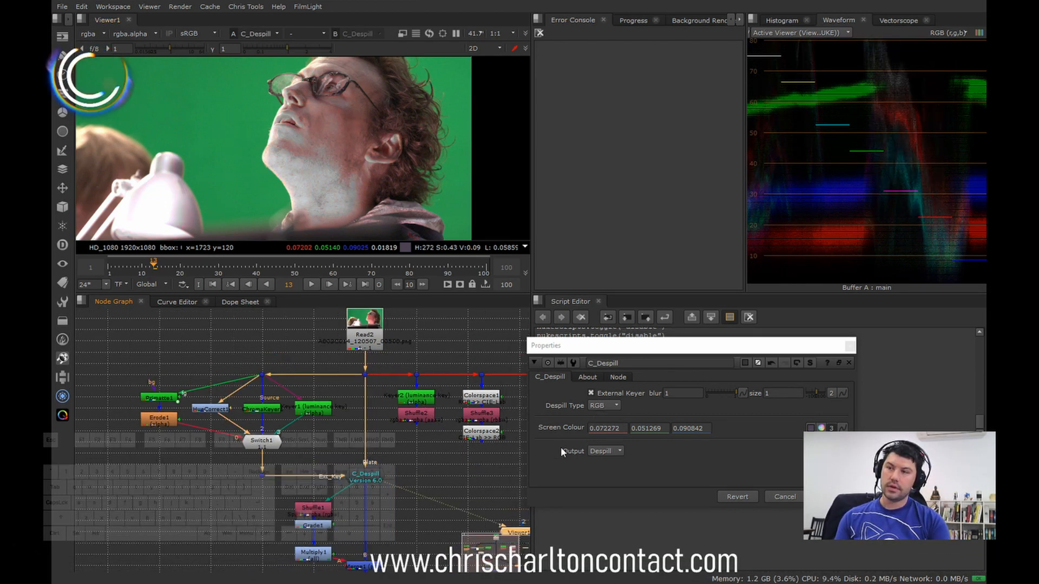
{"action": "left_click", "coordinate": [601, 406]}
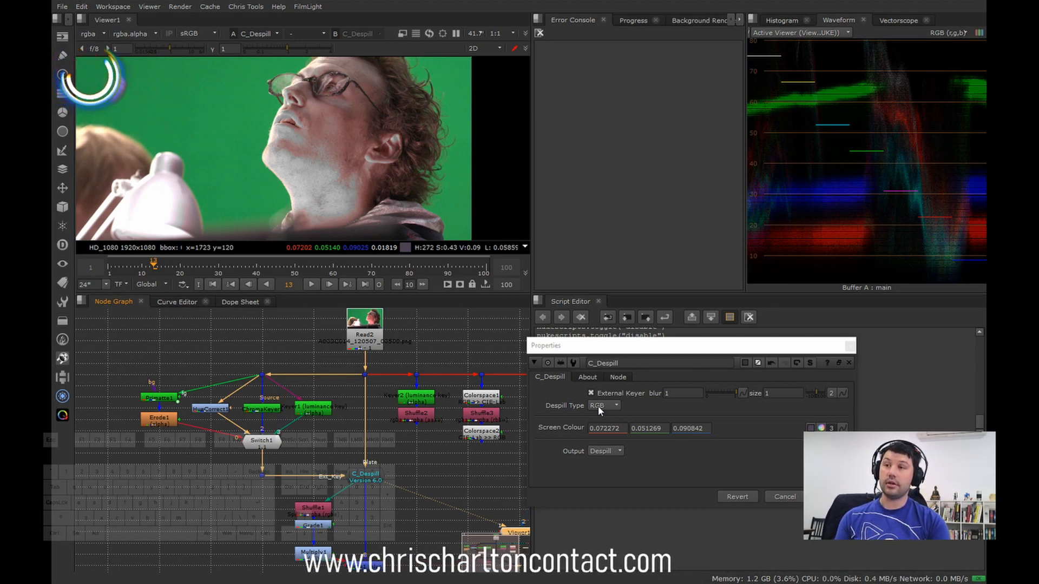
{"action": "left_click", "coordinate": [601, 417]}
{"action": "scroll", "coordinate": [339, 188], "scroll_direction": "down", "scroll_amount": 2}
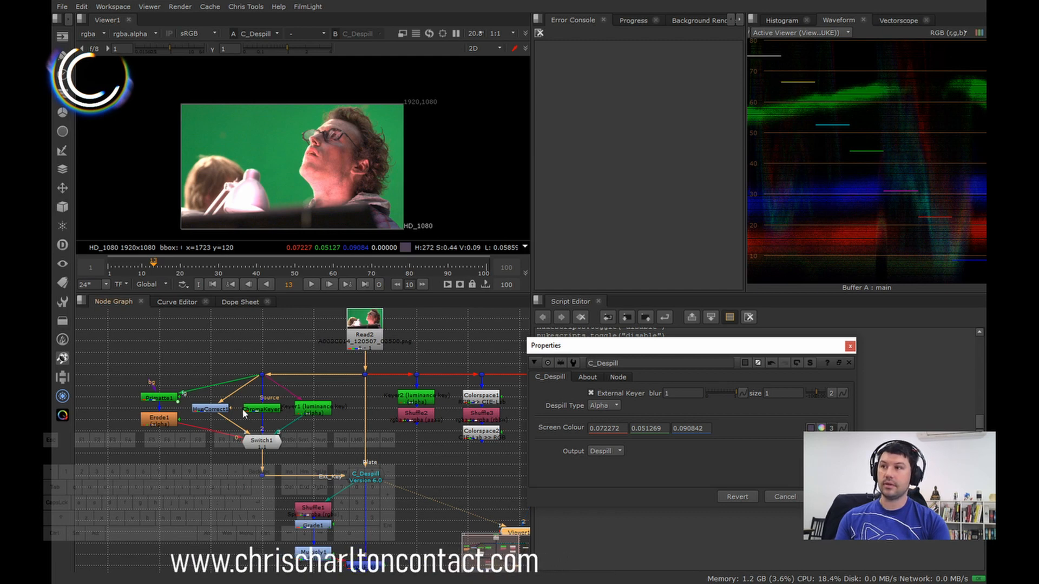
- View the HueCorrect1 output and inspect its alpha channel against its colour image
{"action": "left_click", "coordinate": [215, 408]}
{"action": "key", "text": "1"}
{"action": "key", "text": "a"}
{"action": "key", "text": "a"}
{"action": "key", "text": "a"}
{"action": "key", "text": "a"}
{"action": "key", "text": "a"}
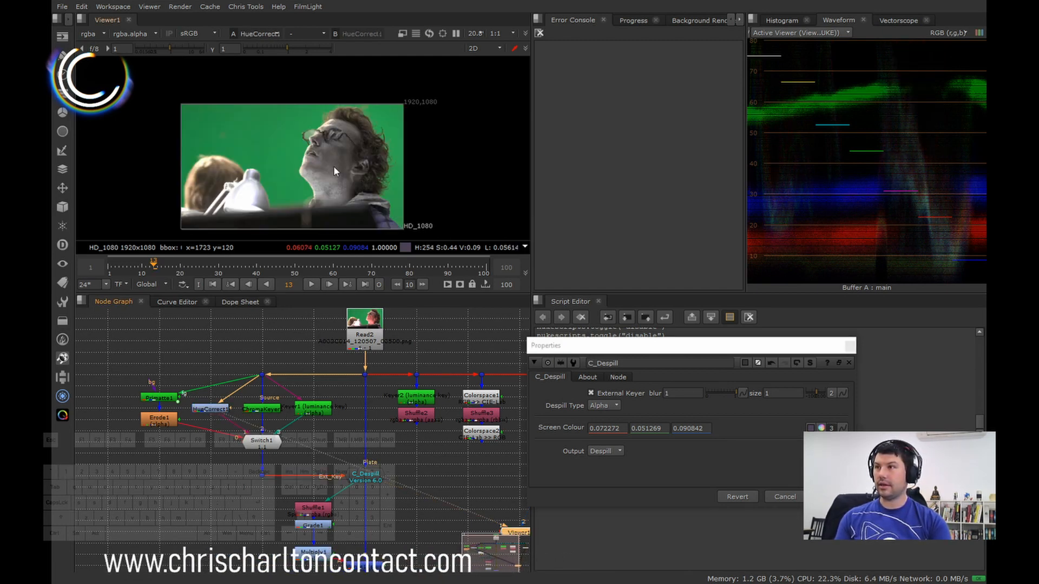
{"action": "key", "text": "a"}
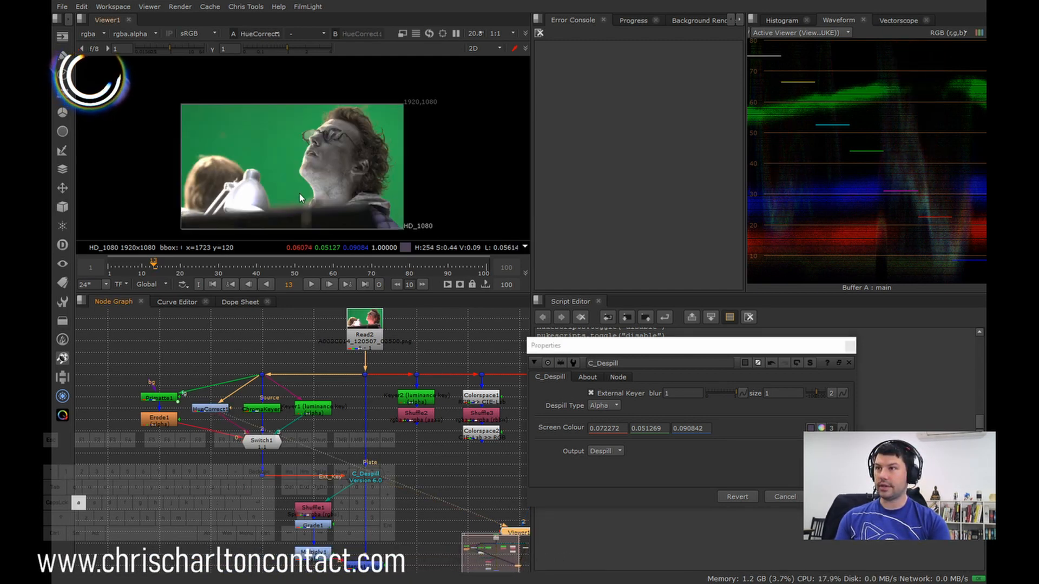
- View C_Despill again and set its Despill Type to RBG
{"action": "left_click", "coordinate": [375, 479]}
{"action": "key", "text": "1"}
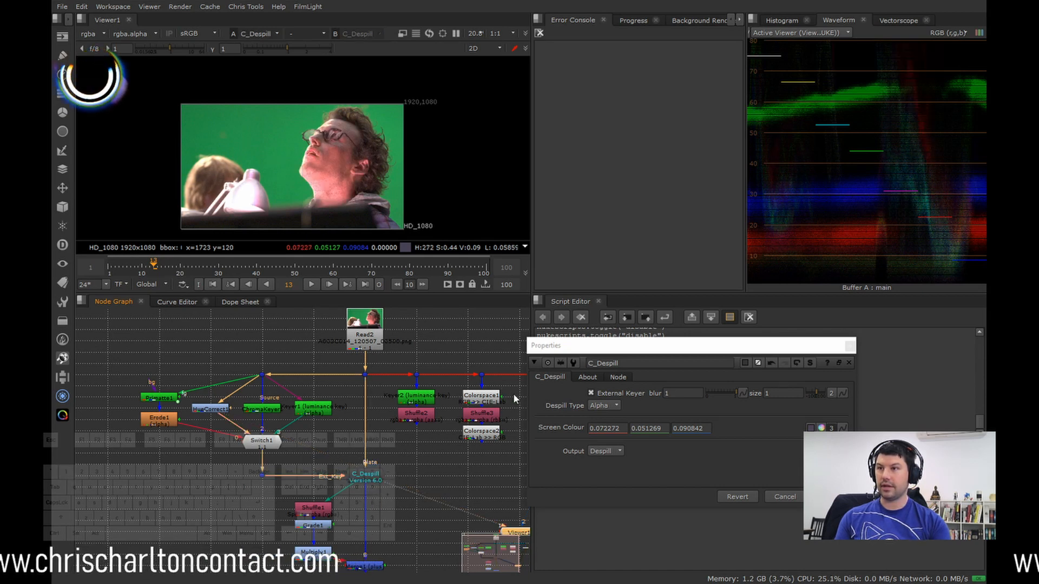
{"action": "left_click", "coordinate": [602, 405]}
{"action": "left_click", "coordinate": [600, 415]}
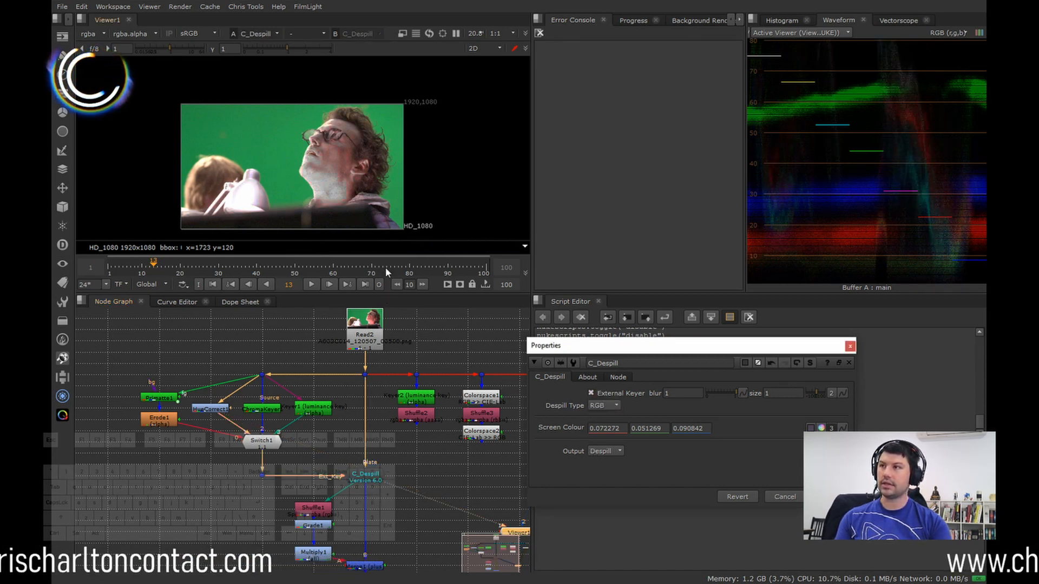
- Insert a Shuffle node below HueCorrect1 that sets the alpha channel to black
{"action": "left_click", "coordinate": [215, 410]}
{"action": "left_click_drag", "start_coordinate": [214, 411], "coordinate": [215, 401]}
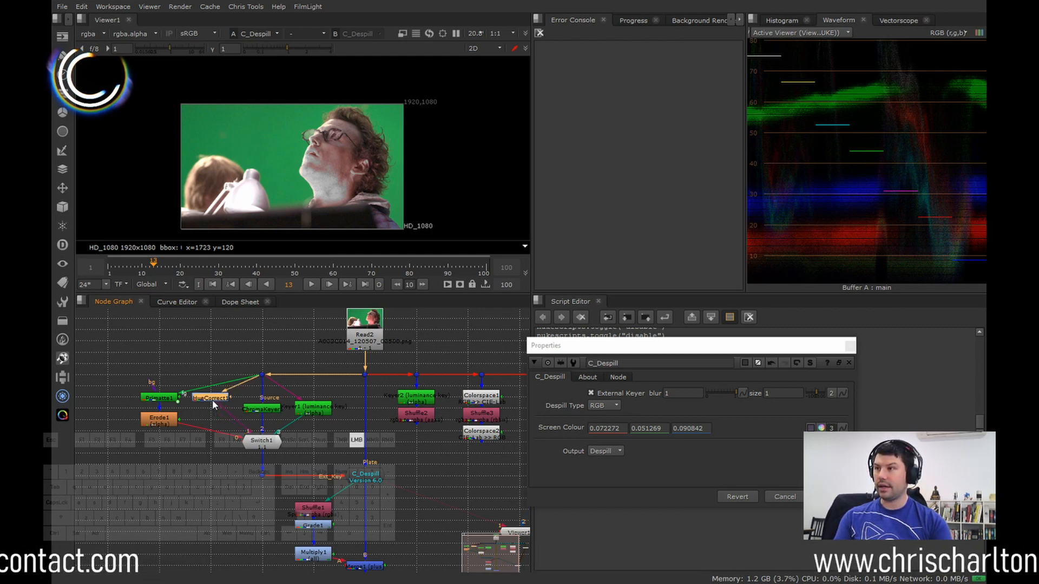
{"action": "key", "text": "n"}
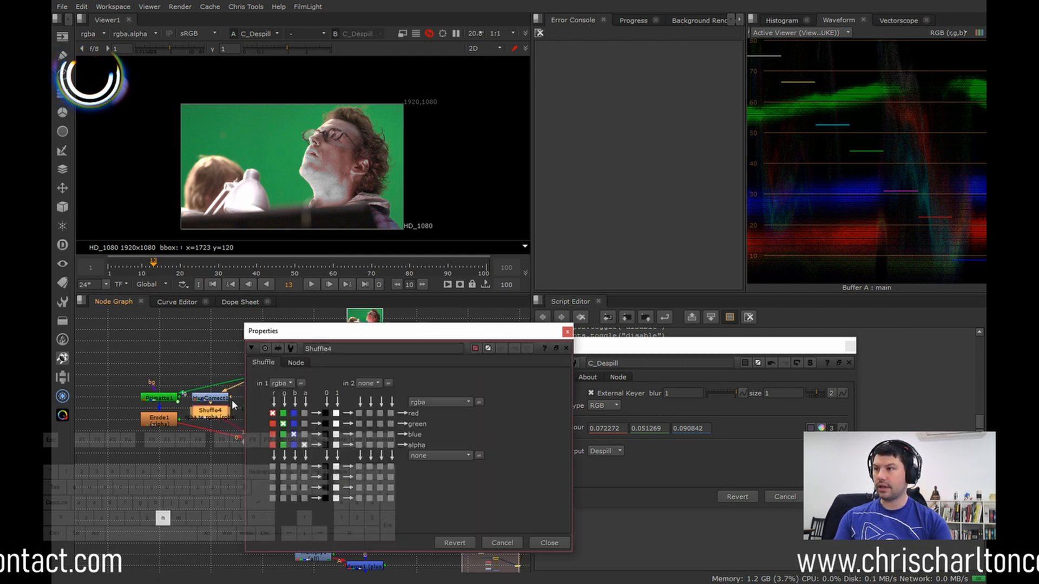
{"action": "left_click", "coordinate": [325, 445]}
{"action": "left_click", "coordinate": [561, 542]}
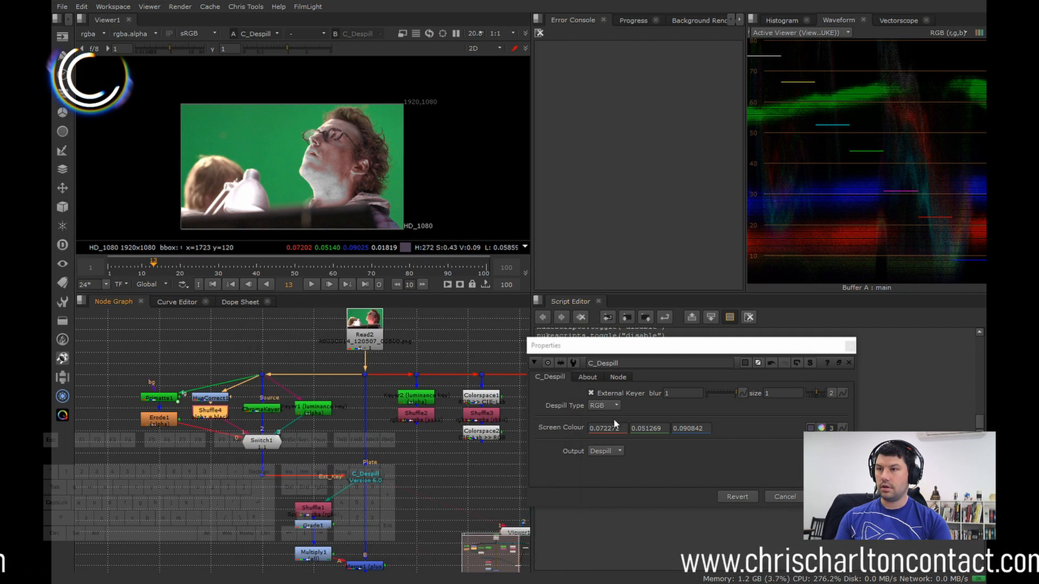
- Set C_Despill's Despill Type to Alpha, compare the result with the new Shuffle enabled and disabled, and leave the Shuffle disabled
{"action": "left_click", "coordinate": [604, 406]}
{"action": "left_click", "coordinate": [601, 417]}
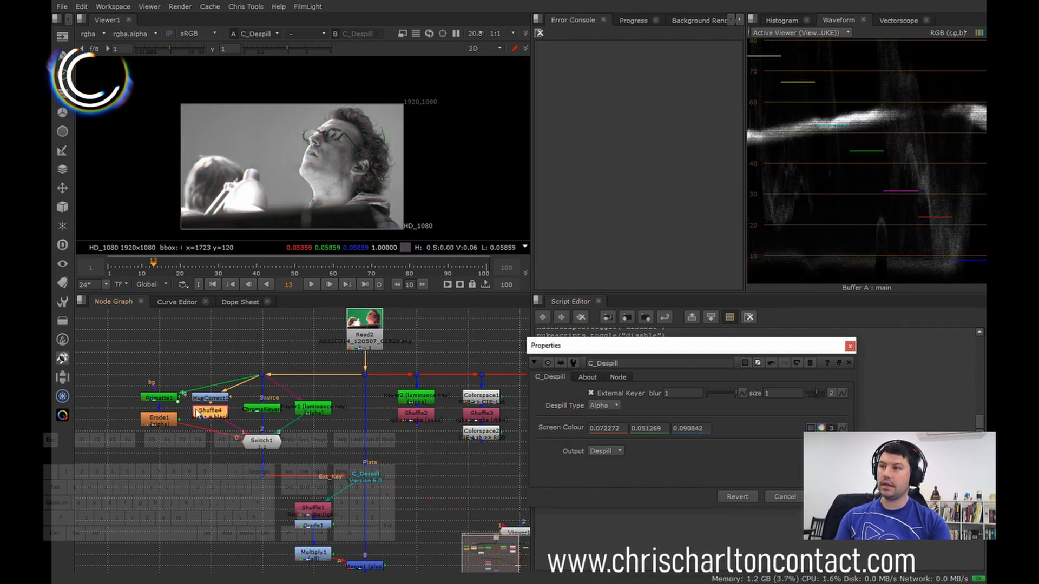
{"action": "key", "text": "d"}
{"action": "key", "text": "d"}
{"action": "key", "text": "d"}
{"action": "key", "text": "d"}
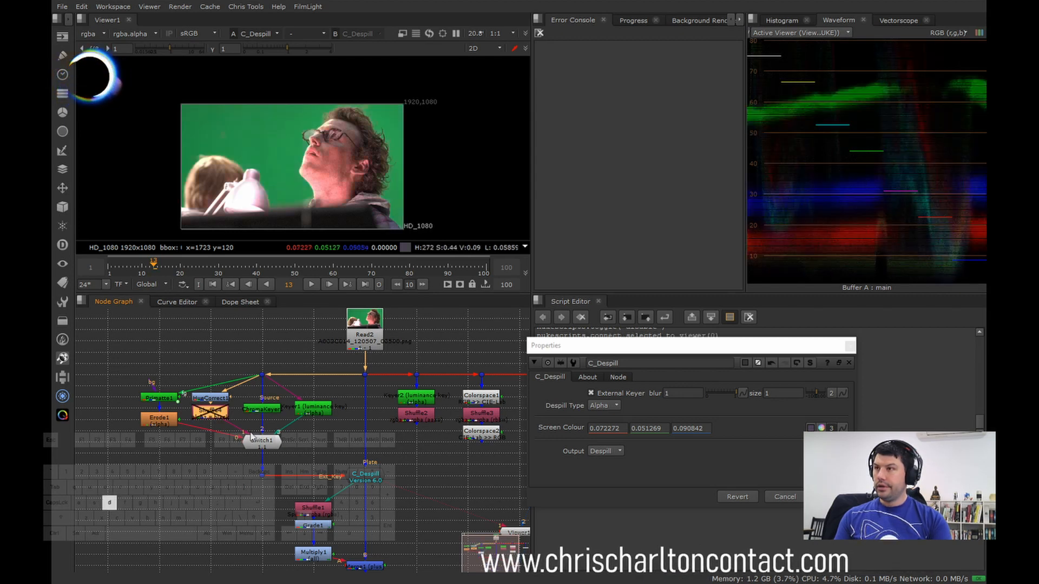
{"action": "key", "text": "d"}
{"action": "key", "text": "d"}
{"action": "key", "text": "d"}
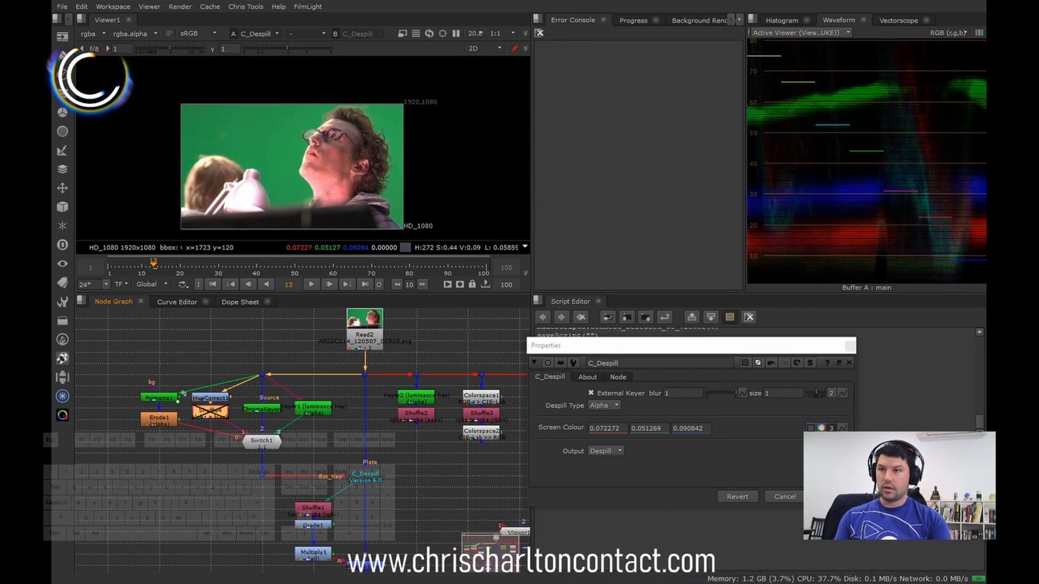
- Set Switch1's which value to about 2 to feed ChromaKeyer1 into C_Despill's external key input
{"action": "key", "text": "Escape"}
{"action": "scroll", "coordinate": [259, 412], "scroll_direction": "up", "scroll_amount": 3}
{"action": "double_click", "coordinate": [267, 408]}
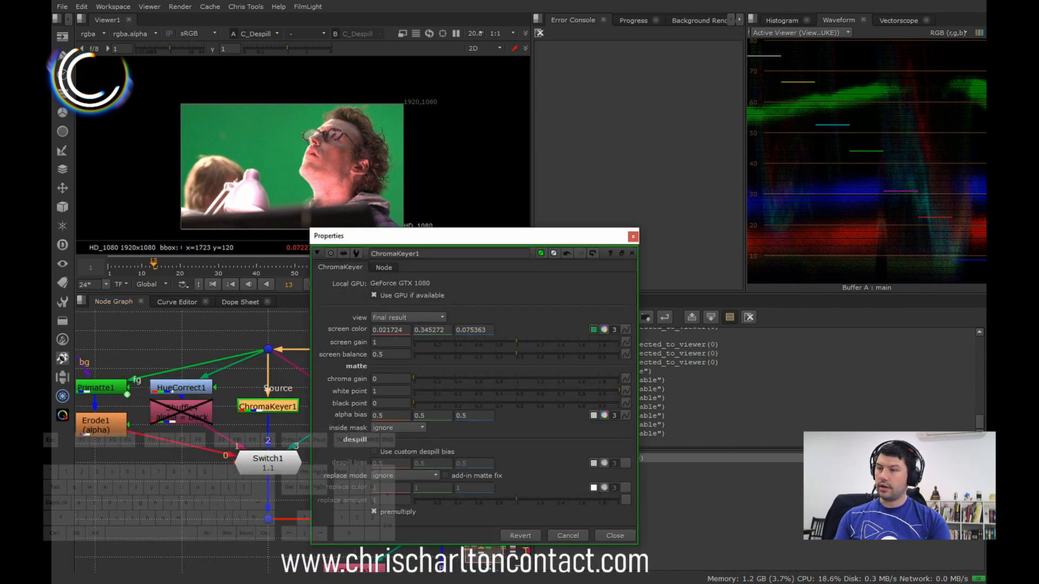
{"action": "key", "text": "Escape"}
{"action": "double_click", "coordinate": [268, 461]}
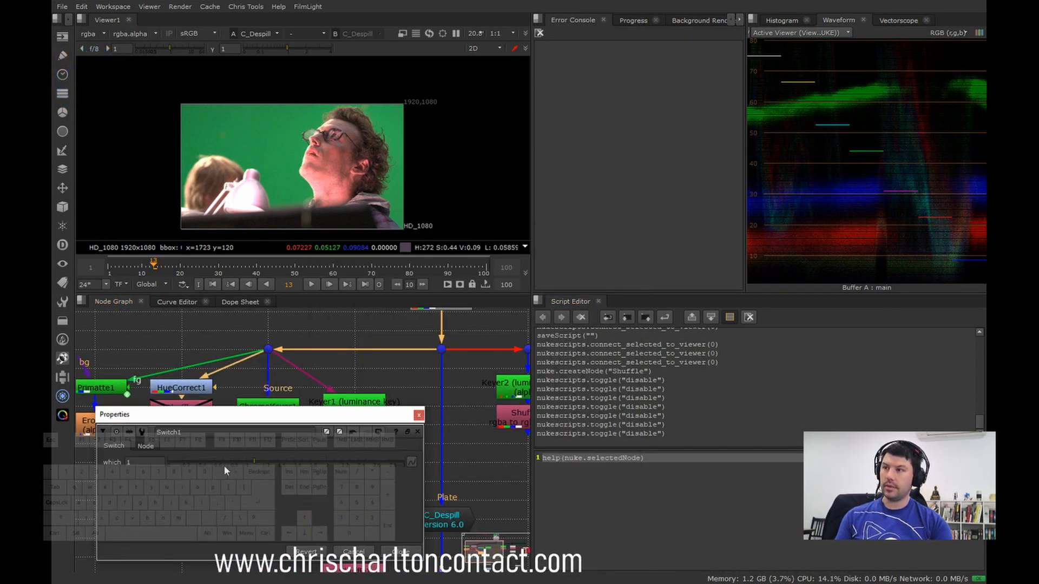
{"action": "left_click", "coordinate": [330, 466]}
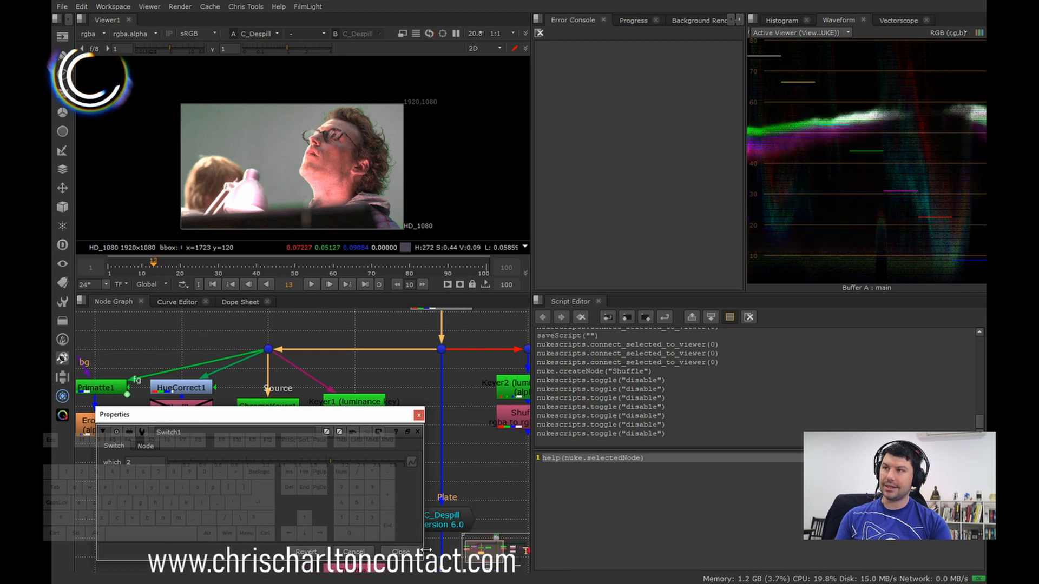
{"action": "left_click", "coordinate": [401, 550]}
- Examine the C_Despill result on the backing and the man's face with ChromaKeyer1 as the external key
{"action": "left_click", "coordinate": [443, 526]}
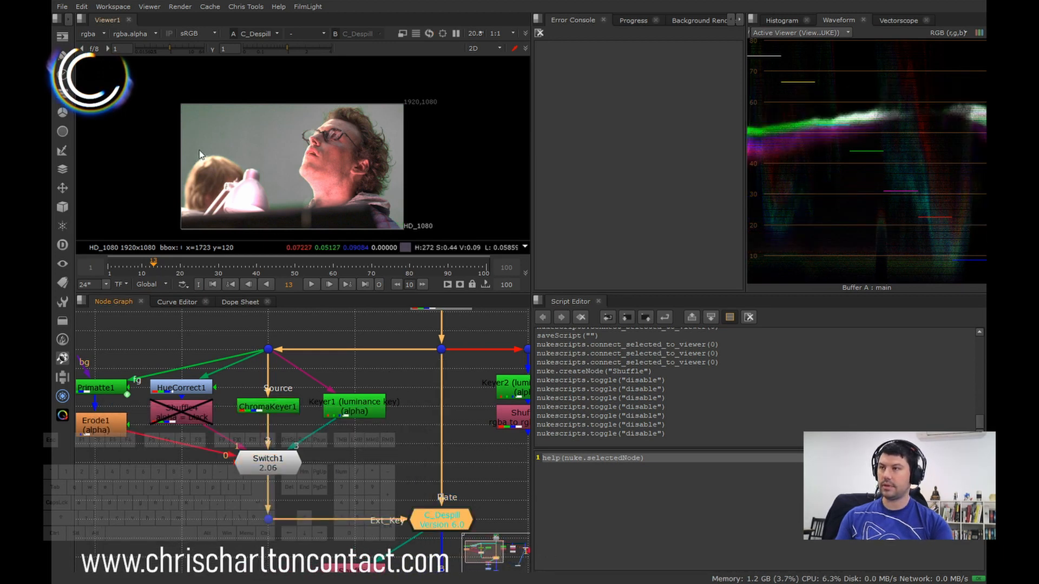
{"action": "scroll", "coordinate": [235, 171], "scroll_direction": "up", "scroll_amount": 8}
{"action": "scroll", "coordinate": [216, 130], "scroll_direction": "down", "scroll_amount": 4}
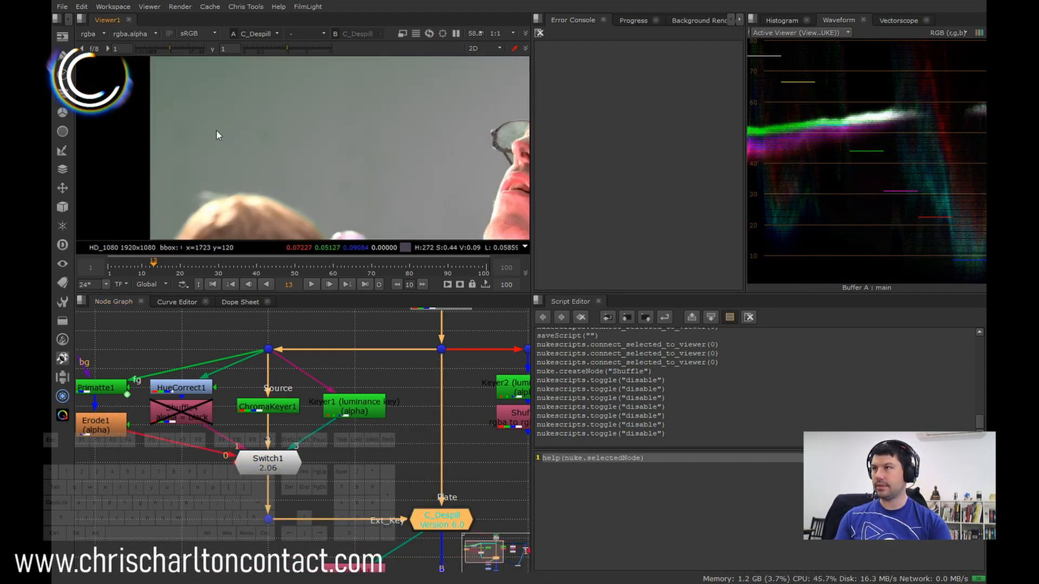
{"action": "scroll", "coordinate": [180, 108], "scroll_direction": "up", "scroll_amount": 4}
{"action": "scroll", "coordinate": [182, 108], "scroll_direction": "down", "scroll_amount": 5}
{"action": "middle_click_drag", "start_coordinate": [364, 169], "coordinate": [219, 126]}
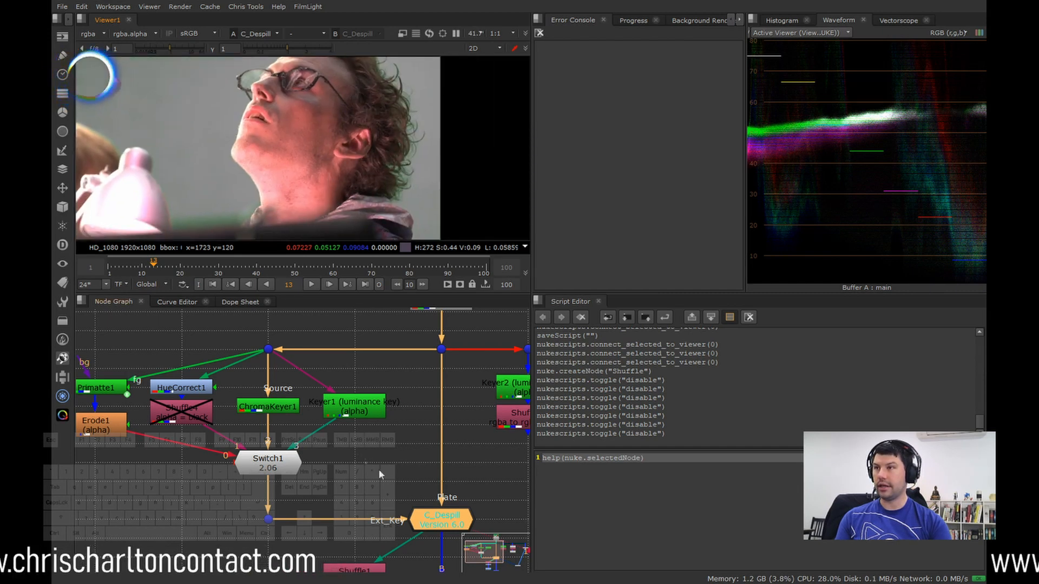
- View the ChromaKeyer1 output and inspect its alpha matte in the backing area
{"action": "left_click", "coordinate": [267, 407]}
{"action": "key", "text": "1"}
{"action": "scroll", "coordinate": [300, 89], "scroll_direction": "down", "scroll_amount": 3}
{"action": "scroll", "coordinate": [218, 95], "scroll_direction": "up", "scroll_amount": 2}
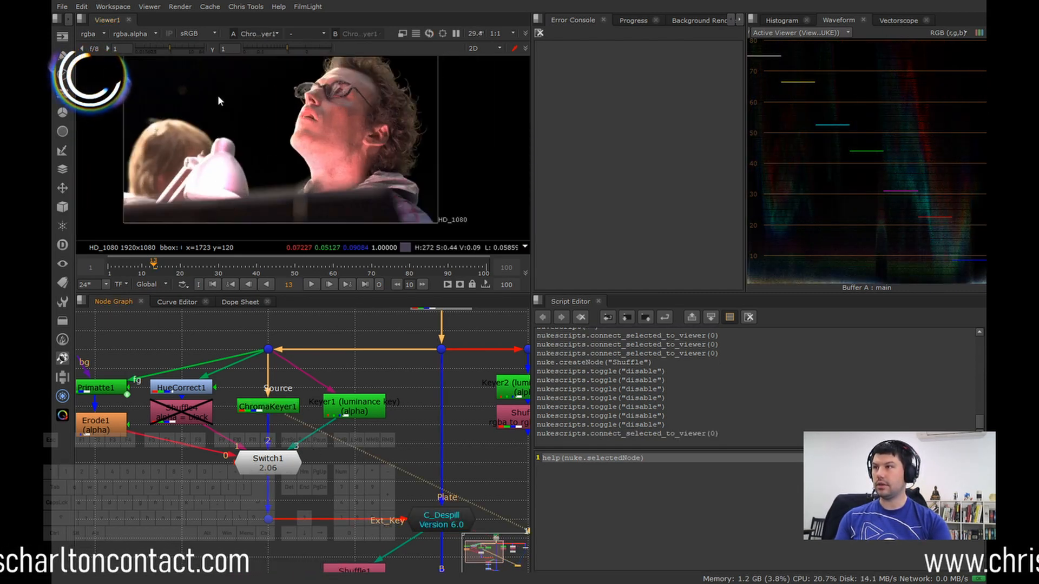
{"action": "scroll", "coordinate": [241, 168], "scroll_direction": "up", "scroll_amount": 2}
{"action": "scroll", "coordinate": [174, 160], "scroll_direction": "up", "scroll_amount": 1}
{"action": "key", "text": "a"}
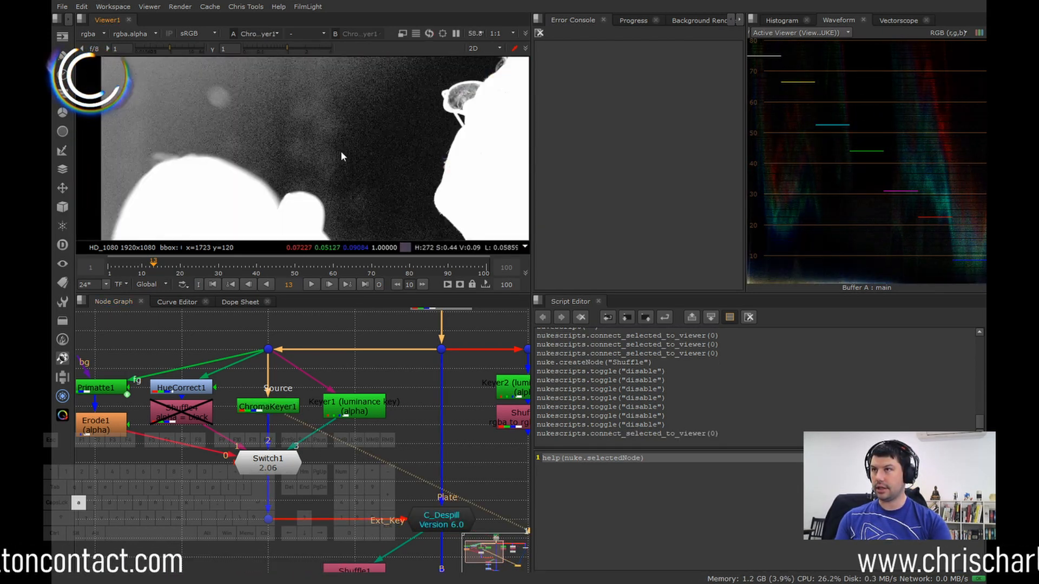
{"action": "scroll", "coordinate": [340, 150], "scroll_direction": "down", "scroll_amount": 2}
{"action": "key", "text": "a"}
{"action": "scroll", "coordinate": [354, 136], "scroll_direction": "up", "scroll_amount": 1}
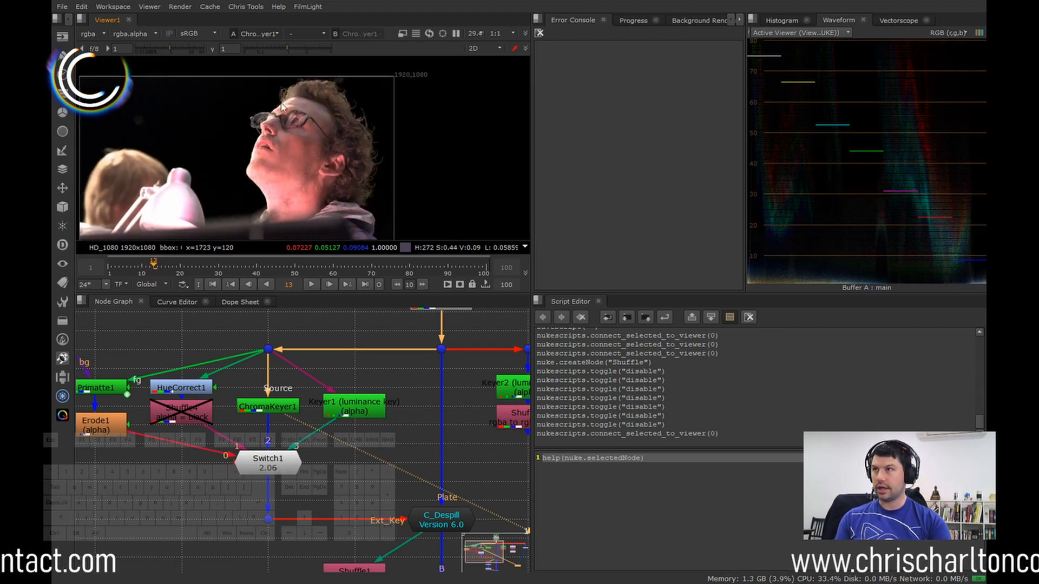
- Examine ChromaKeyer1's despill on the man's curly hair edges and forehead
{"action": "scroll", "coordinate": [279, 100], "scroll_direction": "up", "scroll_amount": 1}
{"action": "scroll", "coordinate": [384, 146], "scroll_direction": "up", "scroll_amount": 1}
{"action": "scroll", "coordinate": [434, 159], "scroll_direction": "up", "scroll_amount": 3}
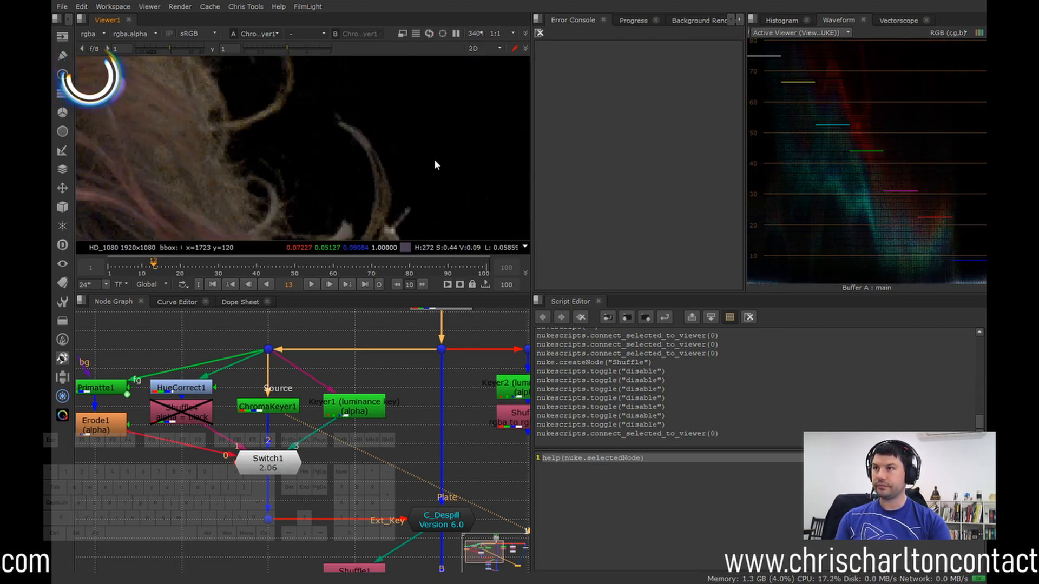
{"action": "scroll", "coordinate": [294, 130], "scroll_direction": "down", "scroll_amount": 2}
{"action": "middle_click_drag", "start_coordinate": [294, 130], "coordinate": [348, 167]}
{"action": "middle_click_drag", "start_coordinate": [203, 139], "coordinate": [263, 152]}
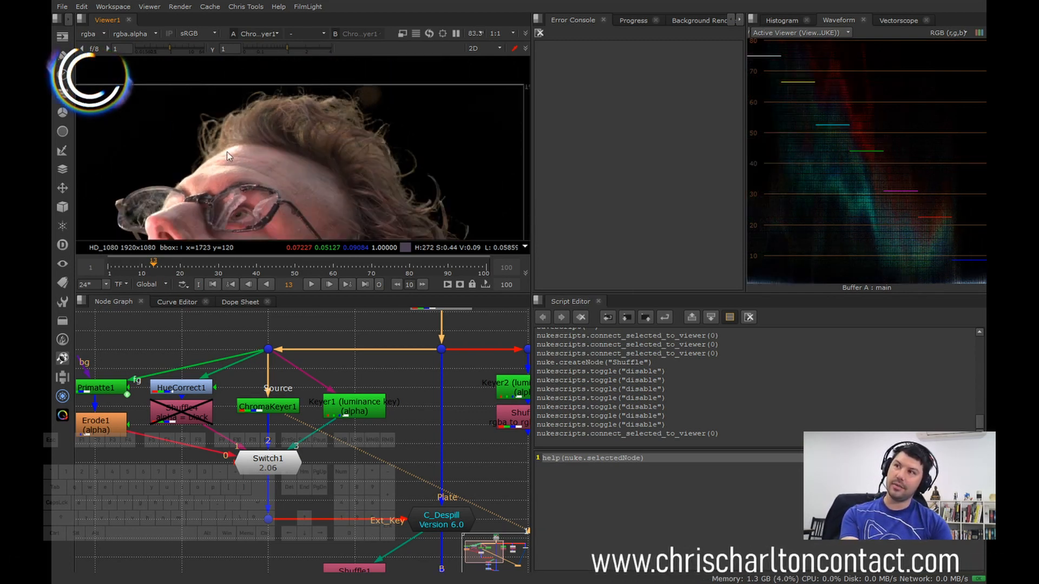
{"action": "scroll", "coordinate": [215, 142], "scroll_direction": "up", "scroll_amount": 2}
{"action": "scroll", "coordinate": [427, 395], "scroll_direction": "down", "scroll_amount": 6}
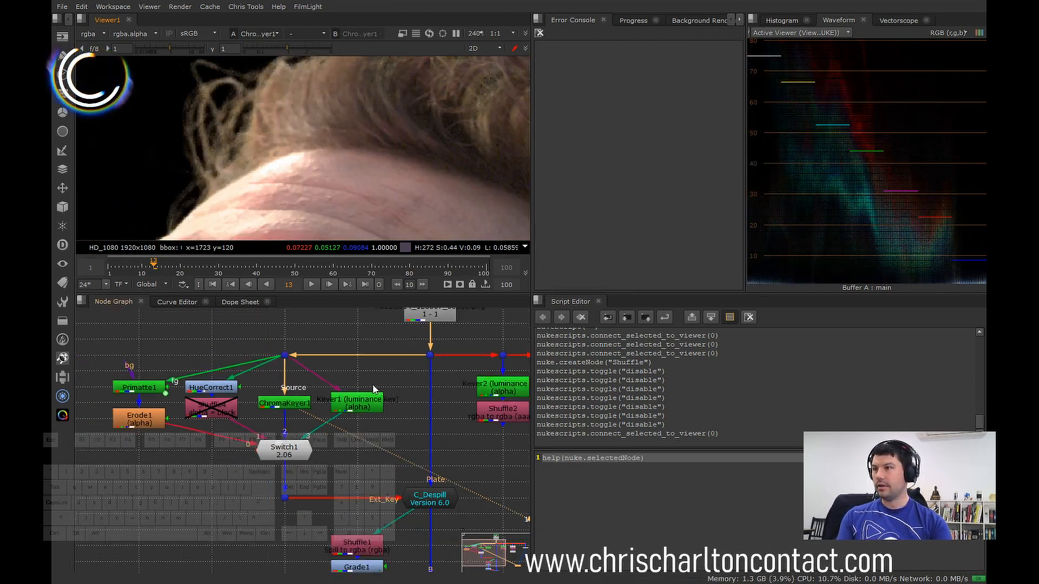
- Duplicate Keylight1 and connect the copy's Source input to the Read2 plate branch
{"action": "left_click_drag", "start_coordinate": [458, 400], "coordinate": [495, 417]}
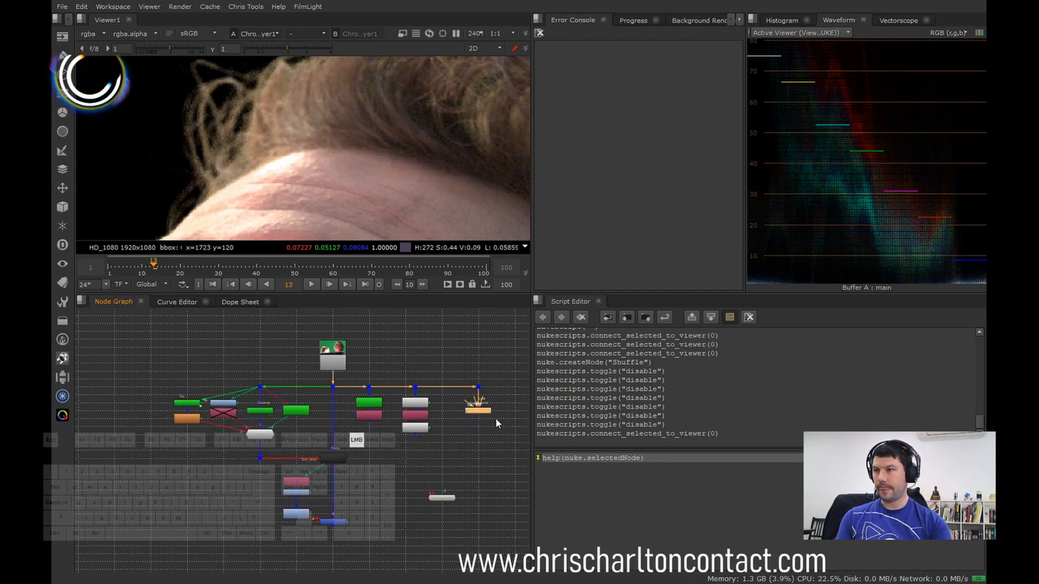
{"action": "key", "text": "ctrl+c"}
{"action": "middle_click_drag", "start_coordinate": [486, 420], "coordinate": [407, 420]}
{"action": "scroll", "coordinate": [433, 416], "scroll_direction": "up", "scroll_amount": 1}
{"action": "left_click", "coordinate": [453, 412]}
{"action": "scroll", "coordinate": [453, 405], "scroll_direction": "up", "scroll_amount": 3}
{"action": "key", "text": "ctrl+v"}
{"action": "left_click_drag", "start_coordinate": [474, 403], "coordinate": [355, 385]}
{"action": "left_click", "coordinate": [451, 421]}
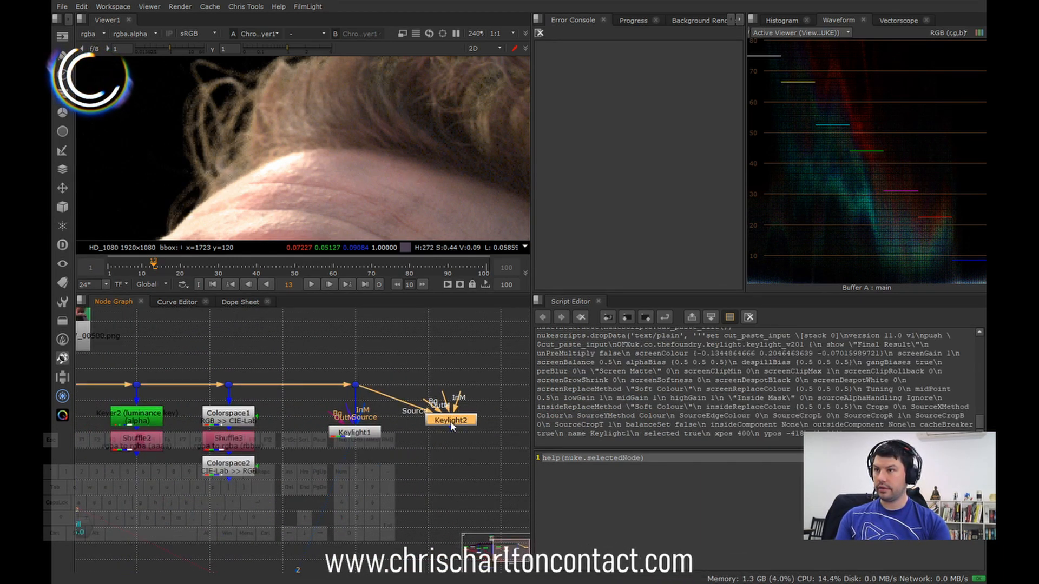
- Sample Keylight2's Screen Colour from the green backing beside the hair with the node disabled, and re-enable it
{"action": "double_click", "coordinate": [450, 421]}
{"action": "key", "text": "d"}
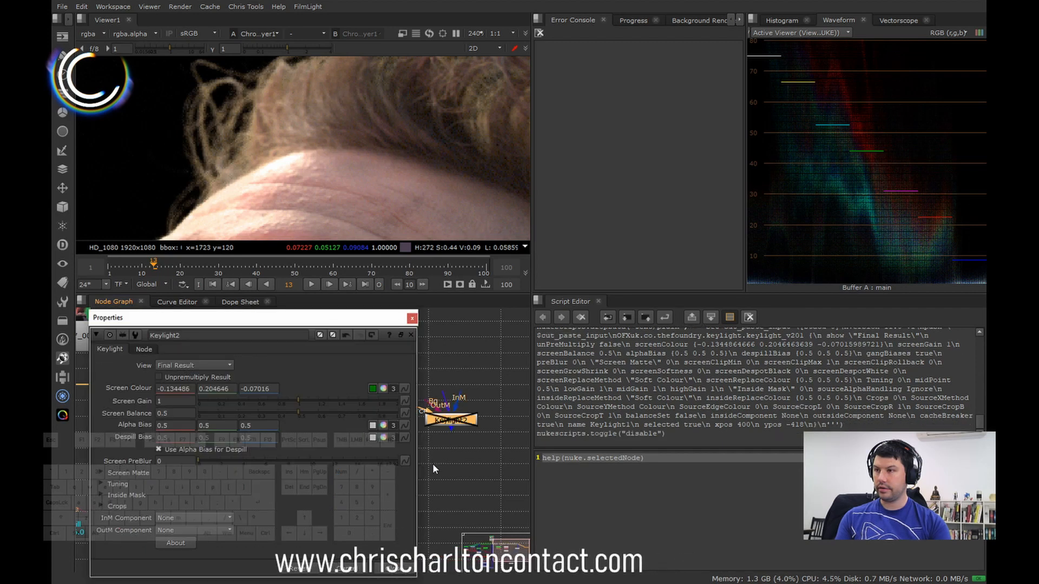
{"action": "left_click", "coordinate": [412, 318]}
{"action": "key", "text": "1"}
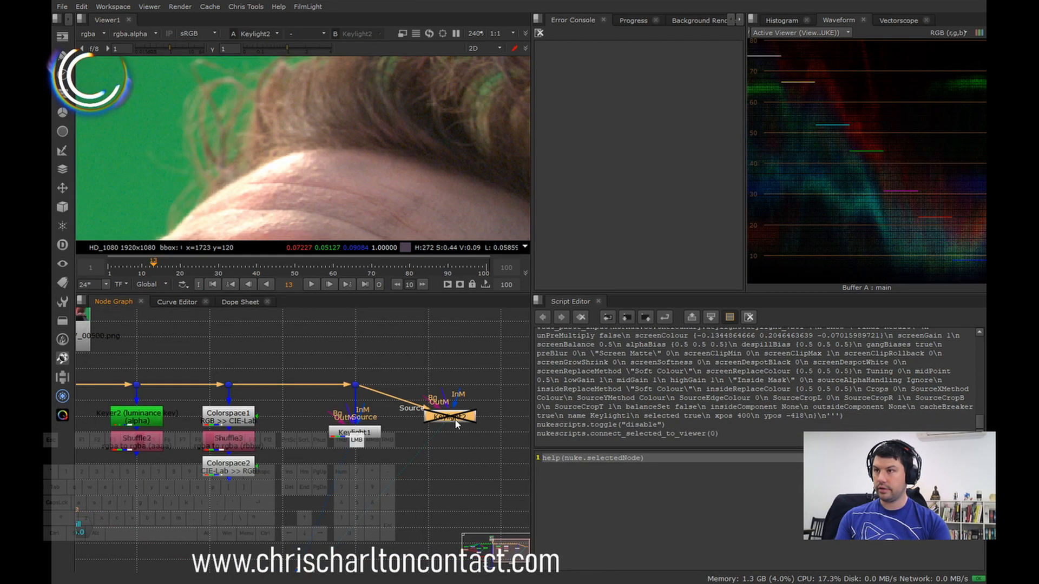
{"action": "double_click", "coordinate": [451, 420]}
{"action": "left_click", "coordinate": [128, 210], "text": "ctrl"}
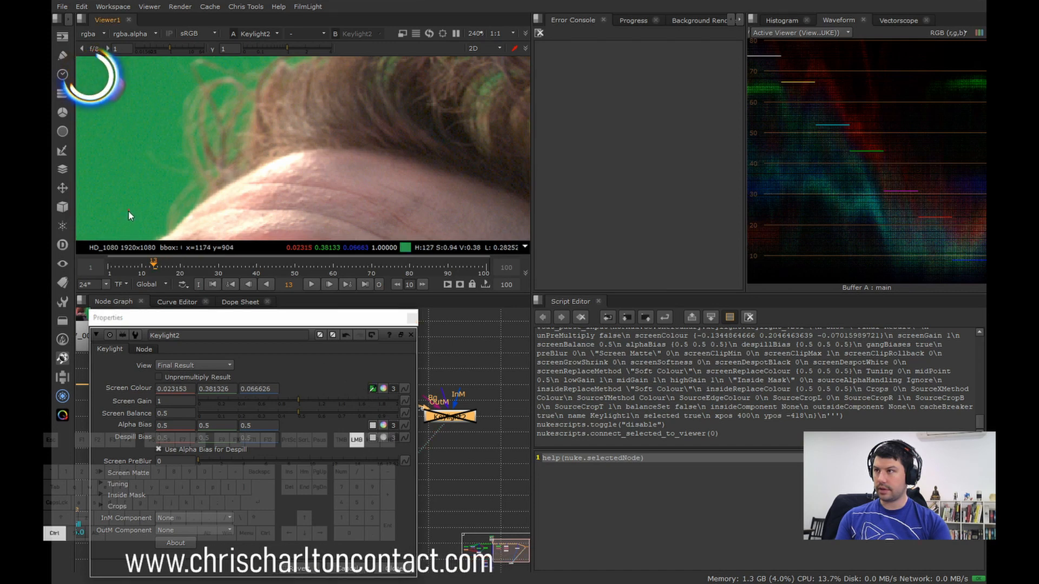
{"action": "left_click", "coordinate": [412, 318]}
{"action": "key", "text": "d"}
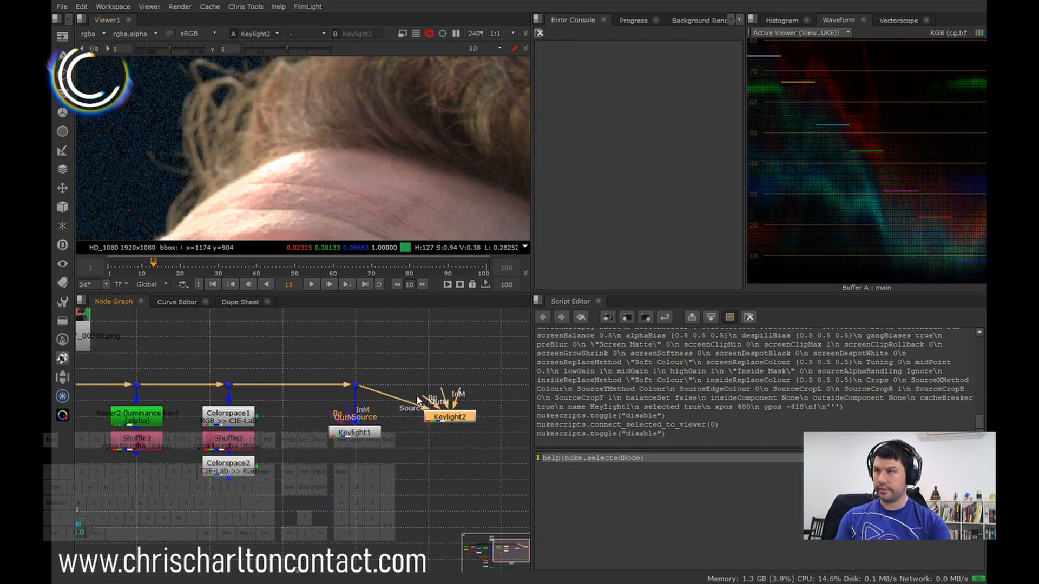
- Connect ChromaKeyer1 to viewer input 1 and Keylight2 to viewer input 2
{"action": "middle_click", "coordinate": [301, 377]}
{"action": "middle_click_drag", "start_coordinate": [340, 427], "coordinate": [420, 420]}
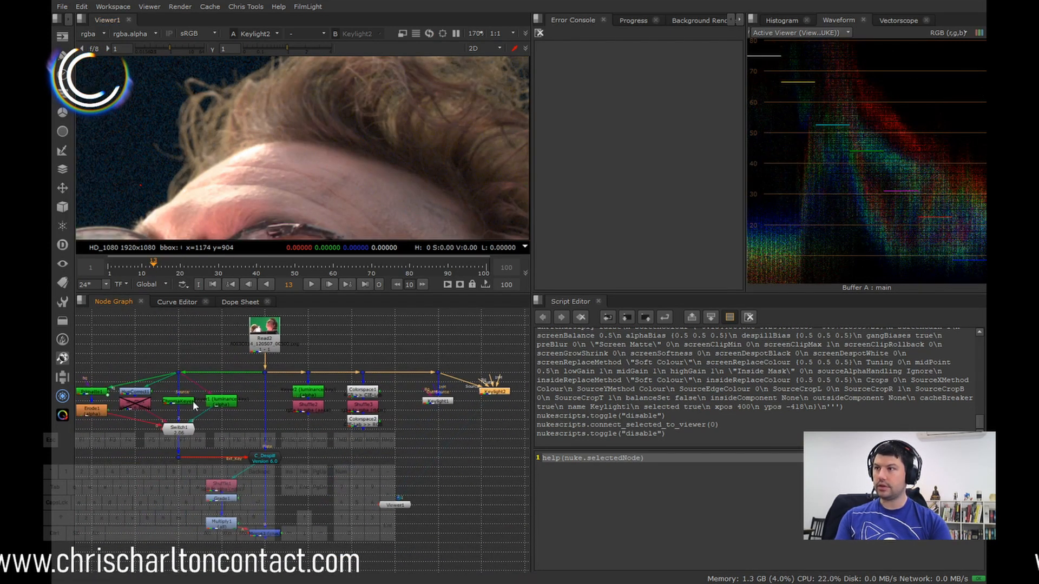
{"action": "left_click", "coordinate": [186, 401]}
{"action": "key", "text": "1"}
{"action": "left_click", "coordinate": [493, 393]}
{"action": "key", "text": "2"}
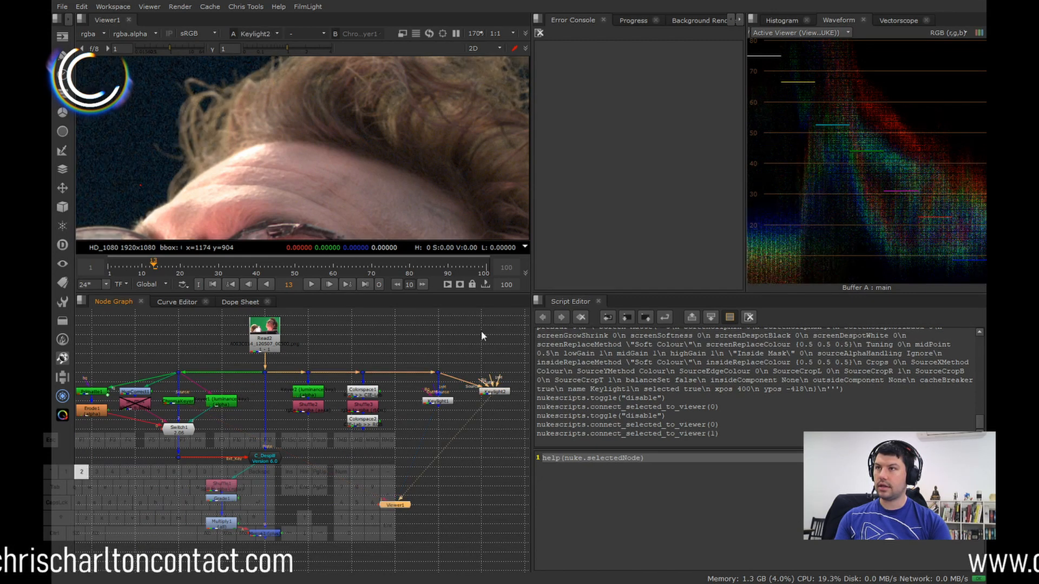
- Compare the Keylight2 and ChromaKeyer1 results on the man's hair, nose and mouth
{"action": "middle_click_drag", "start_coordinate": [414, 155], "coordinate": [297, 147]}
{"action": "scroll", "coordinate": [296, 147], "scroll_direction": "down", "scroll_amount": 5}
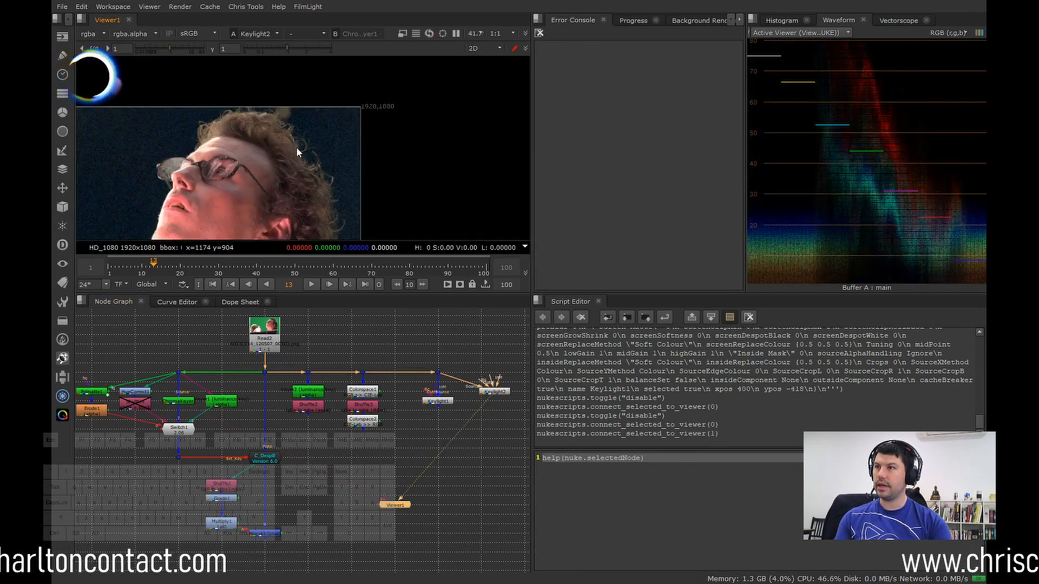
{"action": "middle_click_drag", "start_coordinate": [201, 182], "coordinate": [296, 165]}
{"action": "scroll", "coordinate": [246, 182], "scroll_direction": "up", "scroll_amount": 5}
{"action": "key", "text": "2"}
{"action": "key", "text": "1"}
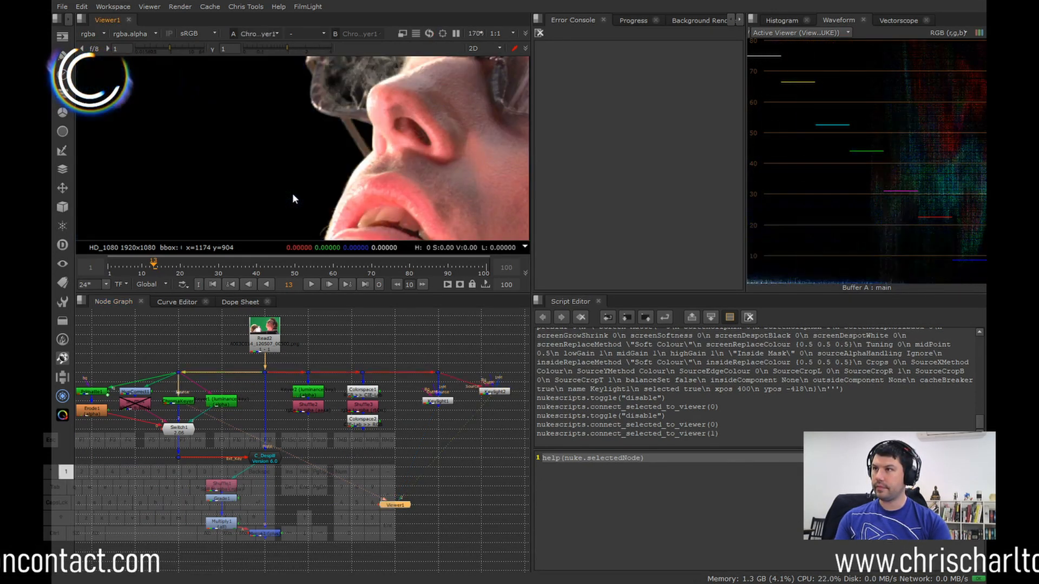
- Compare the ChromaKeyer1 and Keylight2 results on the nose and through the lens of the man's glasses
{"action": "key", "text": "2"}
{"action": "key", "text": "1"}
{"action": "scroll", "coordinate": [308, 179], "scroll_direction": "down", "scroll_amount": 5}
{"action": "scroll", "coordinate": [325, 146], "scroll_direction": "up", "scroll_amount": 5}
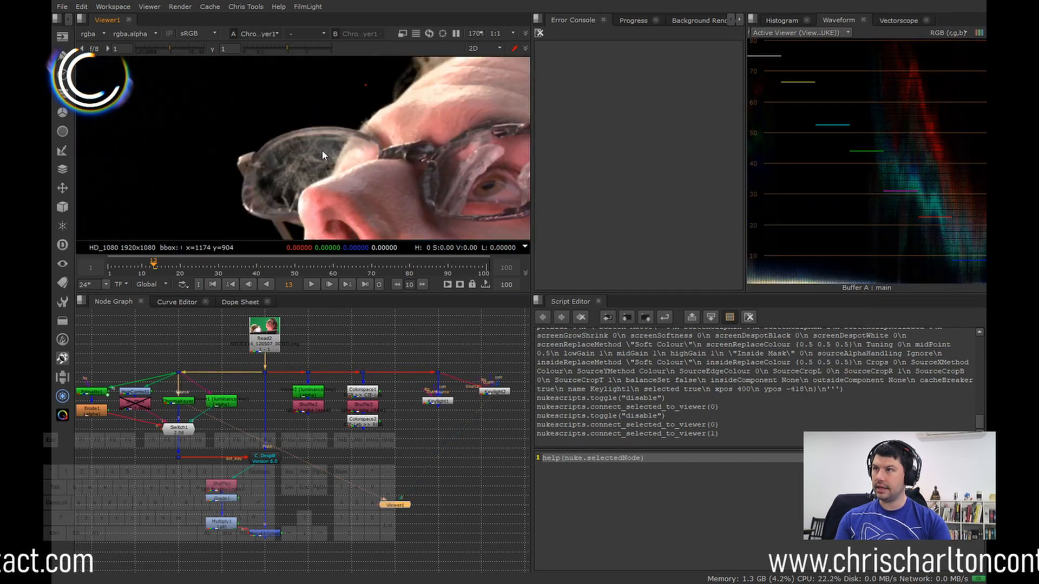
{"action": "key", "text": "2"}
{"action": "key", "text": "1"}
{"action": "scroll", "coordinate": [308, 159], "scroll_direction": "up", "scroll_amount": 6}
{"action": "key", "text": "2"}
{"action": "key", "text": "1"}
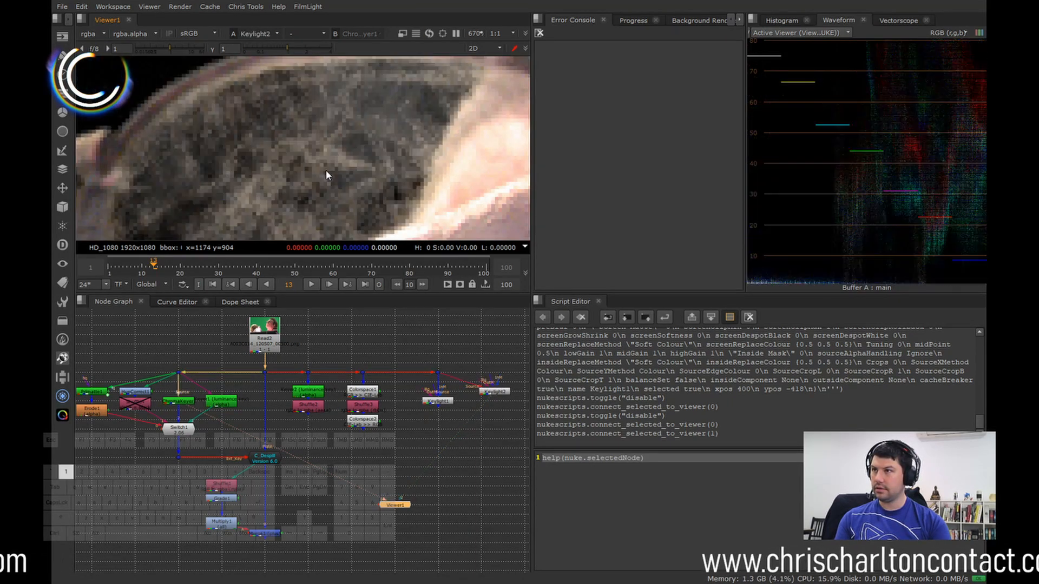
{"action": "key", "text": "2"}
{"action": "scroll", "coordinate": [333, 169], "scroll_direction": "down", "scroll_amount": 3}
{"action": "scroll", "coordinate": [343, 186], "scroll_direction": "down", "scroll_amount": 10}
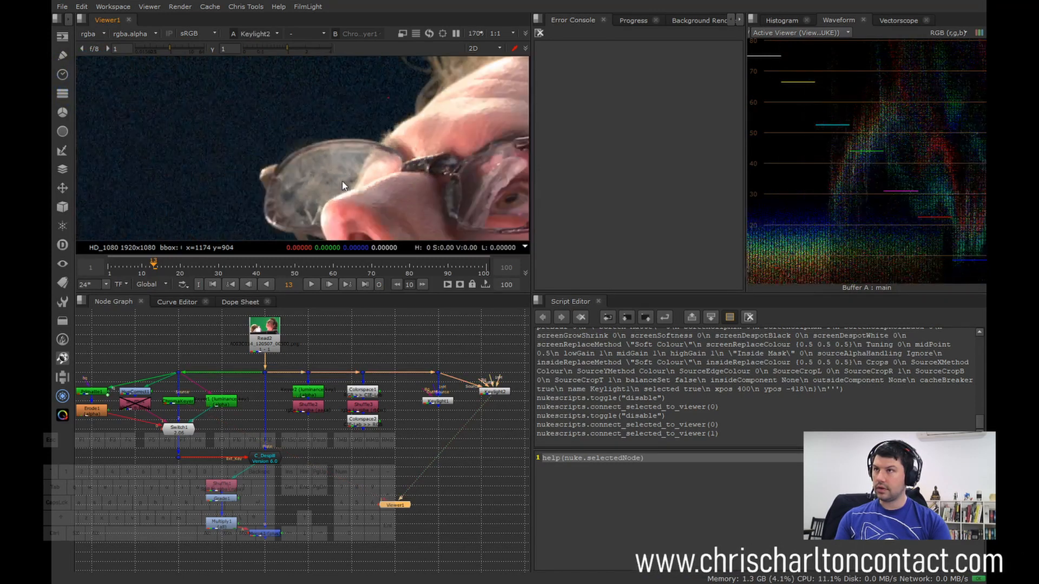
- Compare the ChromaKeyer1 and Keylight2 results along the edge and fine stubble of the man's chin
{"action": "scroll", "coordinate": [320, 158], "scroll_direction": "up", "scroll_amount": 6}
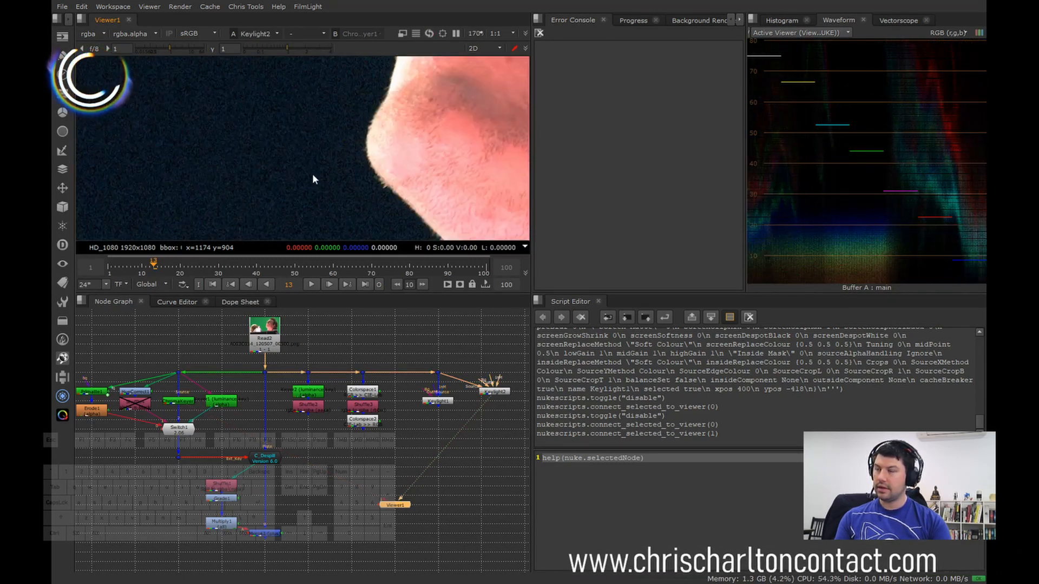
{"action": "scroll", "coordinate": [312, 178], "scroll_direction": "down", "scroll_amount": 2}
{"action": "scroll", "coordinate": [317, 170], "scroll_direction": "up", "scroll_amount": 2}
{"action": "key", "text": "1"}
{"action": "scroll", "coordinate": [324, 157], "scroll_direction": "up", "scroll_amount": 4}
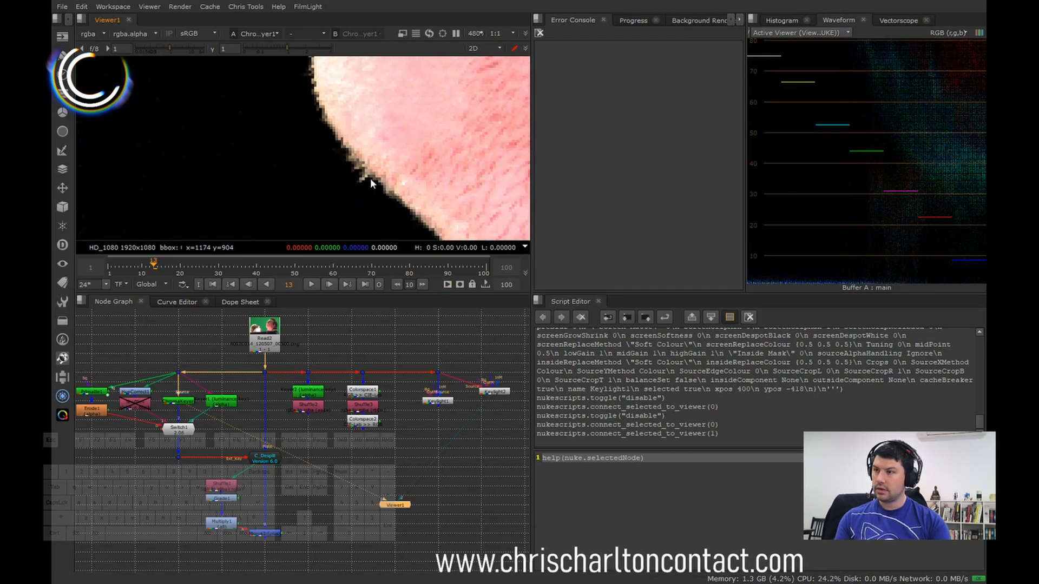
{"action": "scroll", "coordinate": [353, 190], "scroll_direction": "up", "scroll_amount": 2}
{"action": "key", "text": "2"}
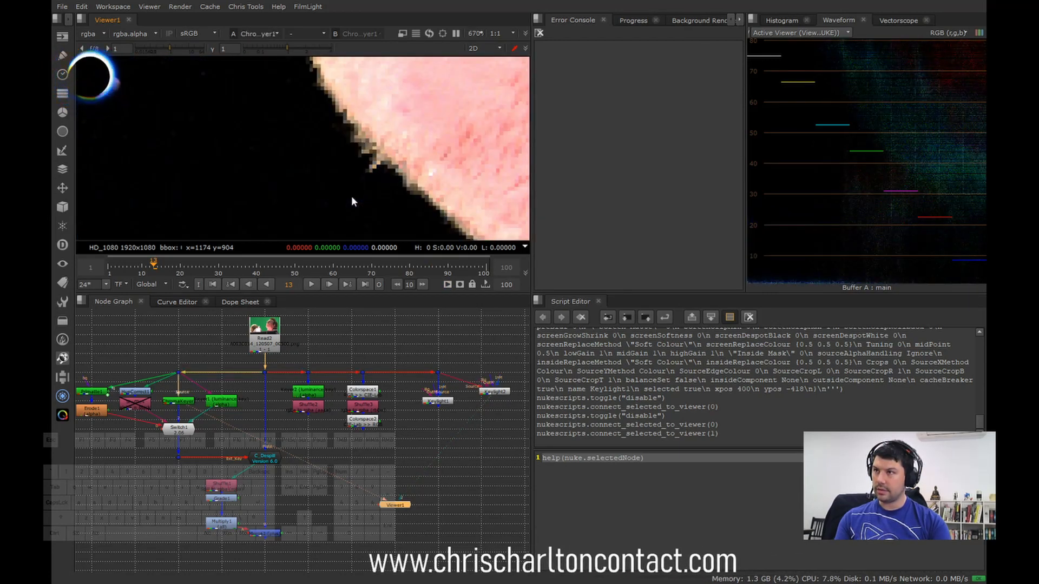
{"action": "scroll", "coordinate": [331, 199], "scroll_direction": "down", "scroll_amount": 3}
{"action": "key", "text": "2"}
{"action": "middle_click_drag", "start_coordinate": [346, 88], "coordinate": [298, 181]}
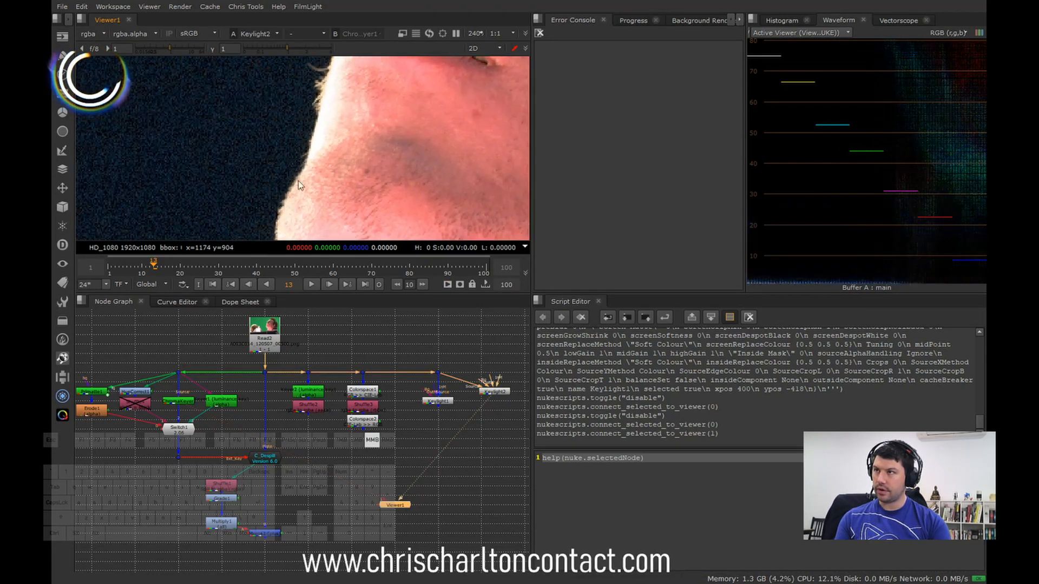
{"action": "key", "text": "1"}
{"action": "middle_click_drag", "start_coordinate": [317, 126], "coordinate": [292, 185]}
{"action": "key", "text": "2"}
{"action": "key", "text": "1"}
{"action": "key", "text": "2"}
{"action": "scroll", "coordinate": [293, 186], "scroll_direction": "down", "scroll_amount": 5}
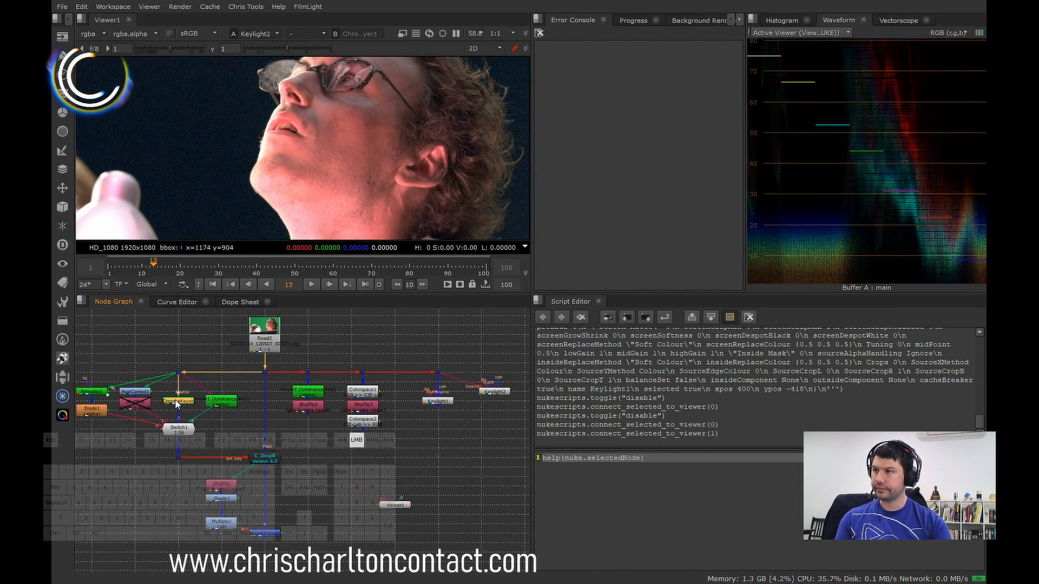
- Compare the screen colour and bias settings of ChromaKeyer1 and Keylight2 side by side, and close both nodes' properties
{"action": "double_click", "coordinate": [179, 401]}
{"action": "right_click", "coordinate": [626, 325]}
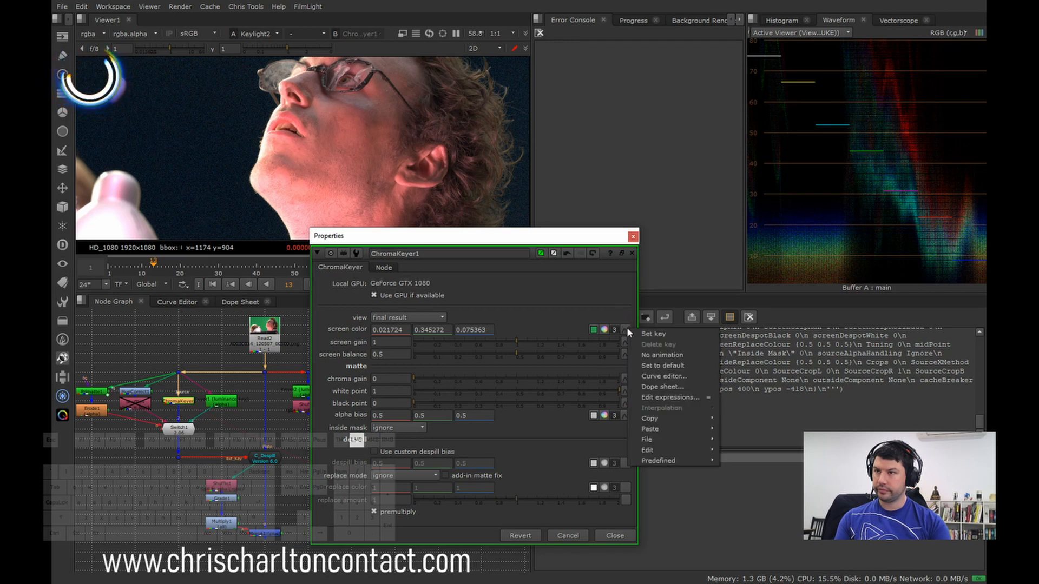
{"action": "left_click_drag", "start_coordinate": [557, 240], "coordinate": [316, 230]}
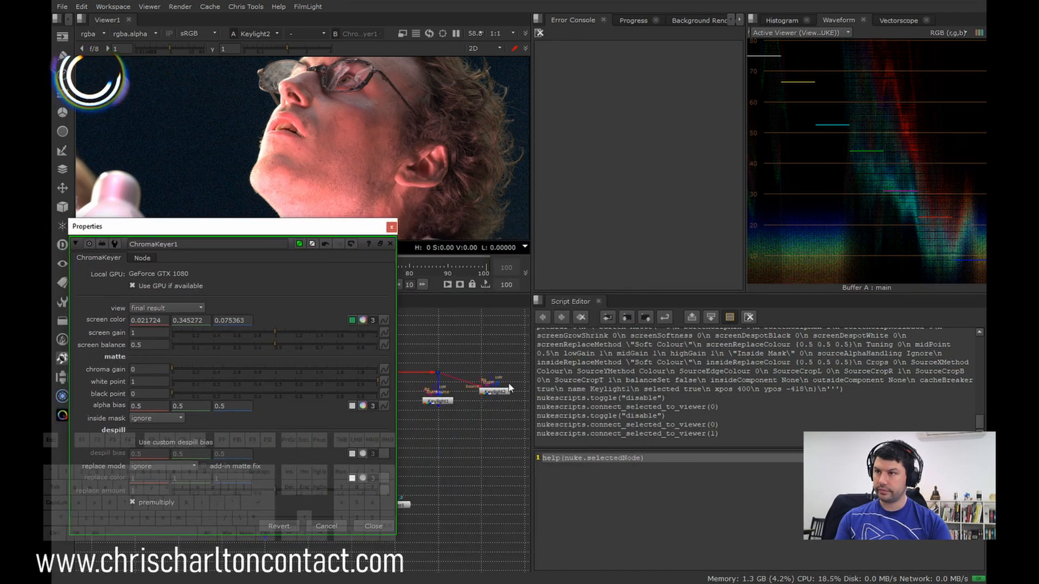
{"action": "double_click", "coordinate": [494, 390]}
{"action": "left_click_drag", "start_coordinate": [342, 313], "coordinate": [696, 211]}
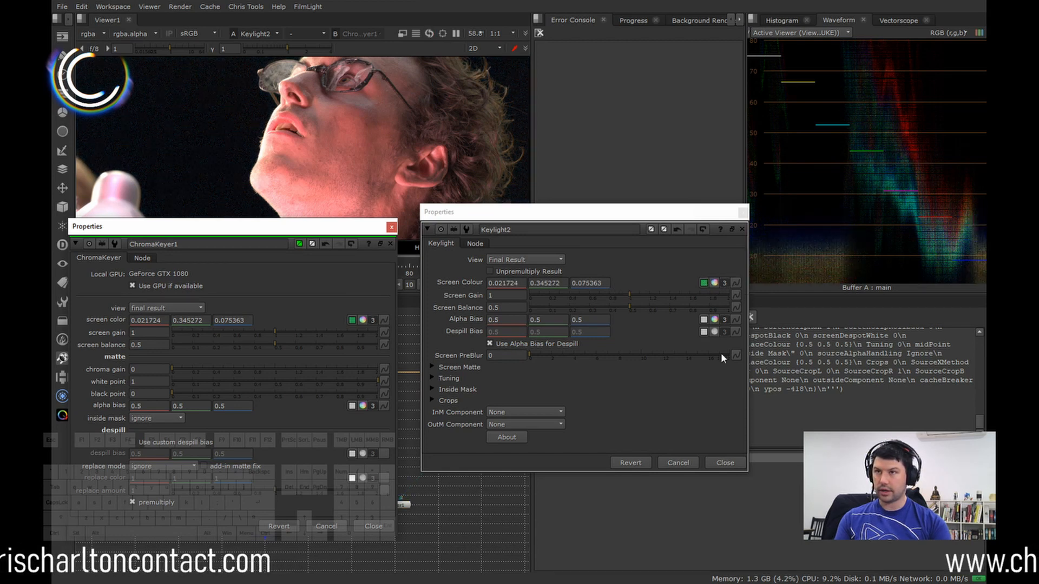
{"action": "left_click", "coordinate": [725, 462]}
{"action": "left_click", "coordinate": [391, 229]}
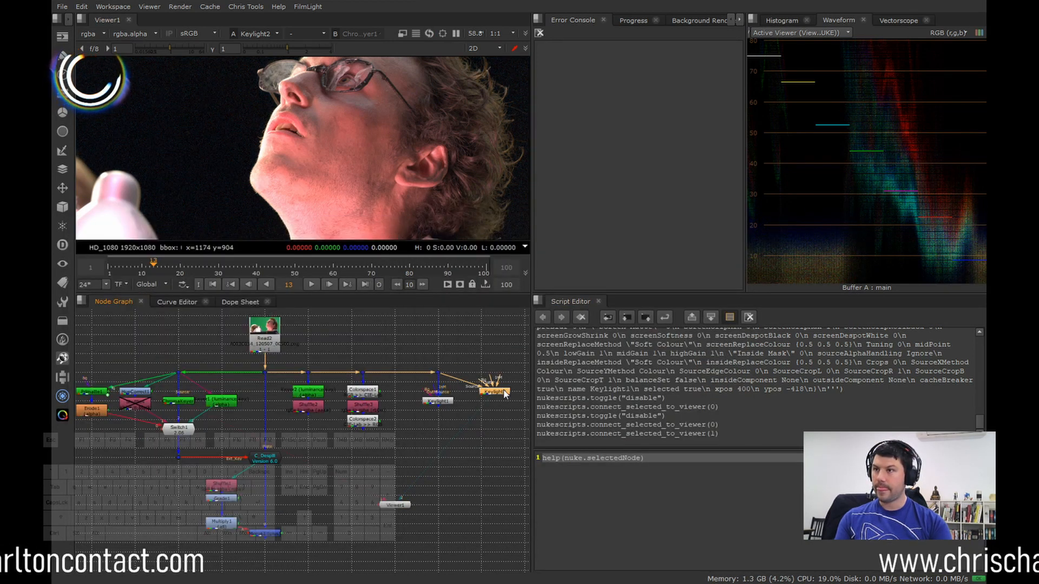
- Compare the ChromaKeyer1 and Keylight2 results on the man's face and the hair above his forehead
{"action": "key", "text": "1"}
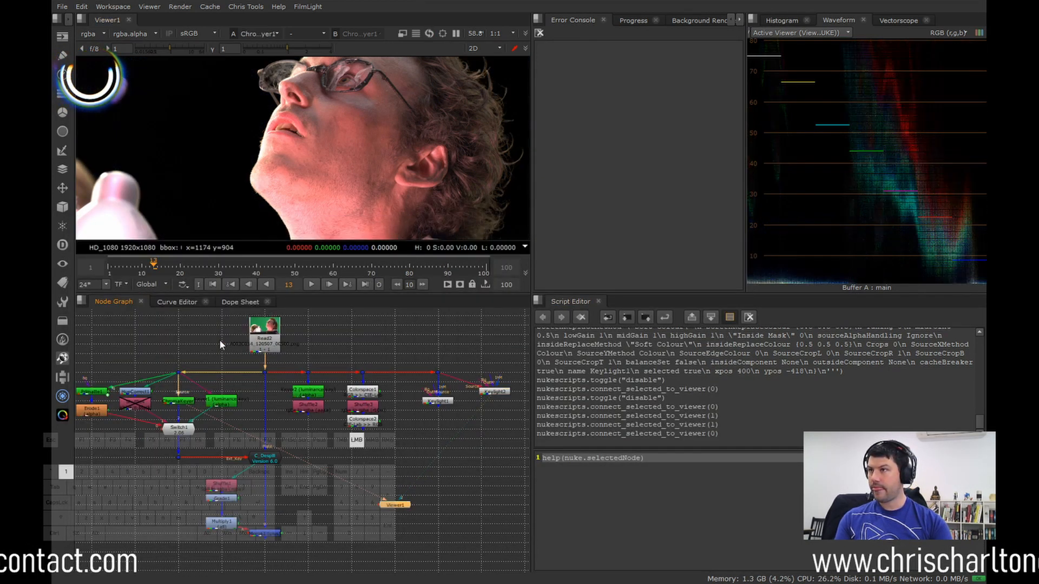
{"action": "key", "text": "2"}
{"action": "key", "text": "1"}
{"action": "key", "text": "2"}
{"action": "scroll", "coordinate": [297, 91], "scroll_direction": "up", "scroll_amount": 8}
{"action": "scroll", "coordinate": [297, 91], "scroll_direction": "down", "scroll_amount": 3}
{"action": "middle_click_drag", "start_coordinate": [297, 91], "coordinate": [243, 133]}
{"action": "scroll", "coordinate": [323, 144], "scroll_direction": "down", "scroll_amount": 4}
{"action": "middle_click_drag", "start_coordinate": [323, 144], "coordinate": [323, 186]}
{"action": "key", "text": "1"}
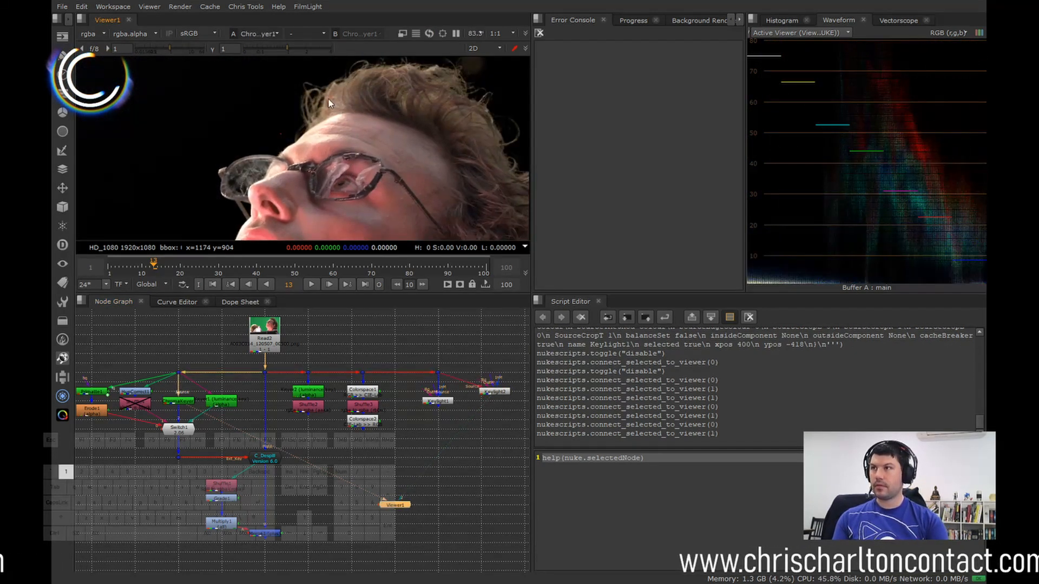
{"action": "key", "text": "2"}
{"action": "middle_click_drag", "start_coordinate": [358, 114], "coordinate": [301, 139]}
{"action": "key", "text": "1"}
{"action": "key", "text": "2"}
{"action": "key", "text": "1"}
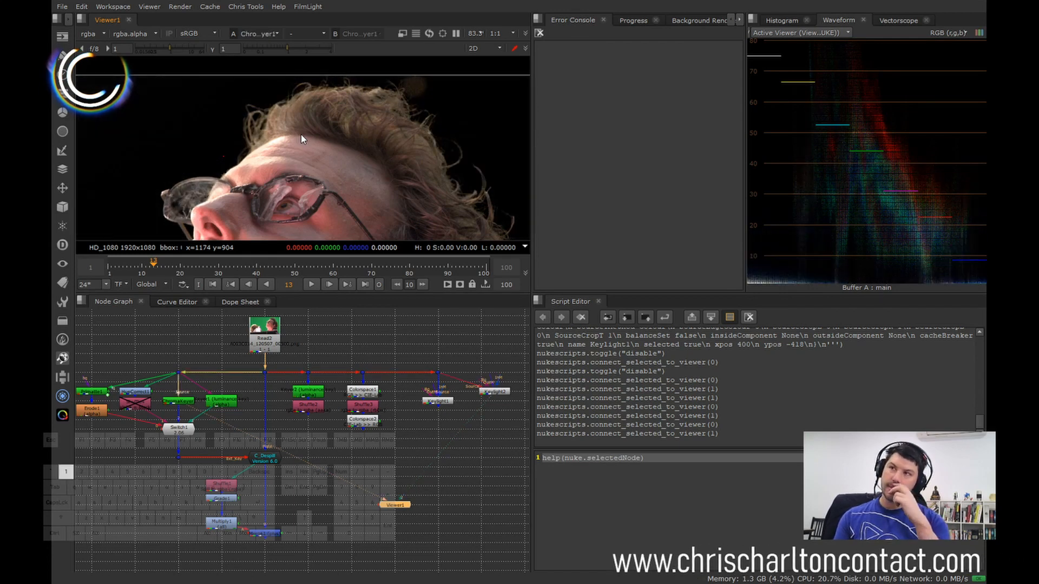
{"action": "key", "text": "2"}
{"action": "key", "text": "1"}
{"action": "key", "text": "2"}
{"action": "key", "text": "1"}
{"action": "middle_click_drag", "start_coordinate": [297, 137], "coordinate": [265, 154]}
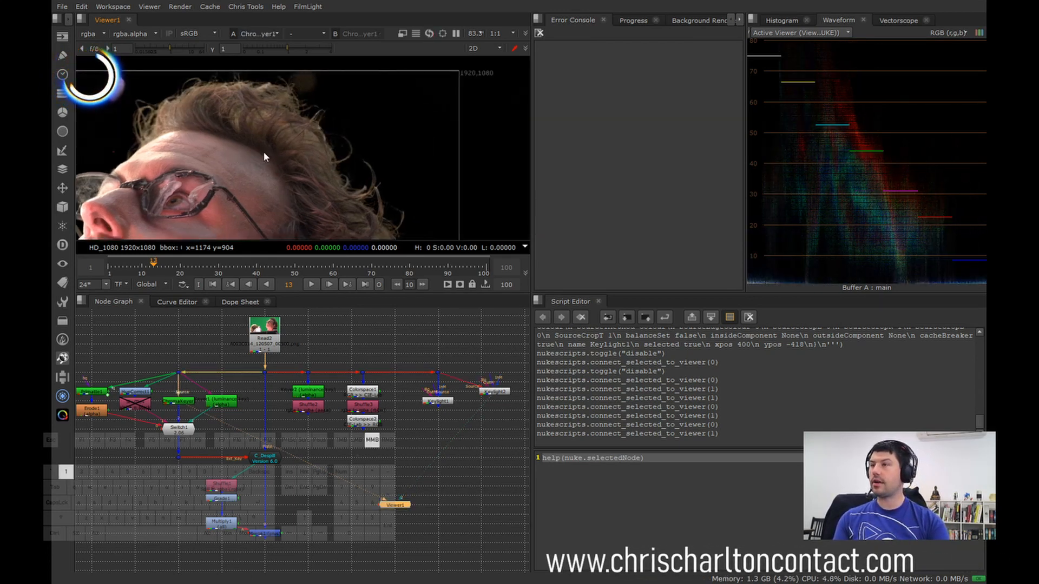
- Compare the ChromaKeyer1 and Keylight2 results on the loose curls behind the man's ear and neck
{"action": "key", "text": "2"}
{"action": "key", "text": "1"}
{"action": "scroll", "coordinate": [366, 188], "scroll_direction": "up", "scroll_amount": 4}
{"action": "key", "text": "2"}
{"action": "middle_click_drag", "start_coordinate": [389, 171], "coordinate": [360, 147]}
{"action": "key", "text": "1"}
{"action": "key", "text": "2"}
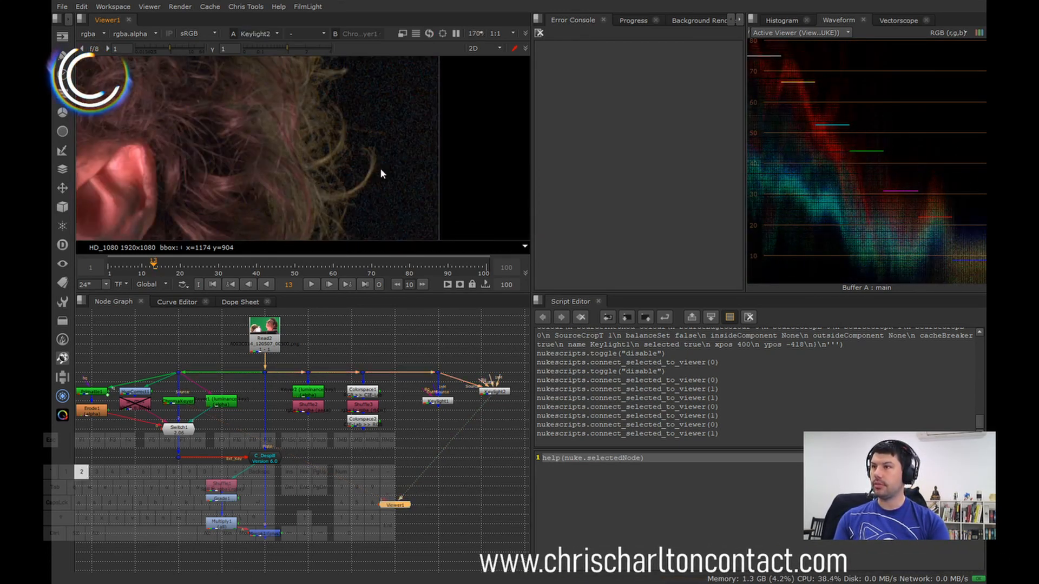
{"action": "key", "text": "1"}
{"action": "scroll", "coordinate": [371, 174], "scroll_direction": "down", "scroll_amount": 4}
{"action": "scroll", "coordinate": [358, 173], "scroll_direction": "up", "scroll_amount": 2}
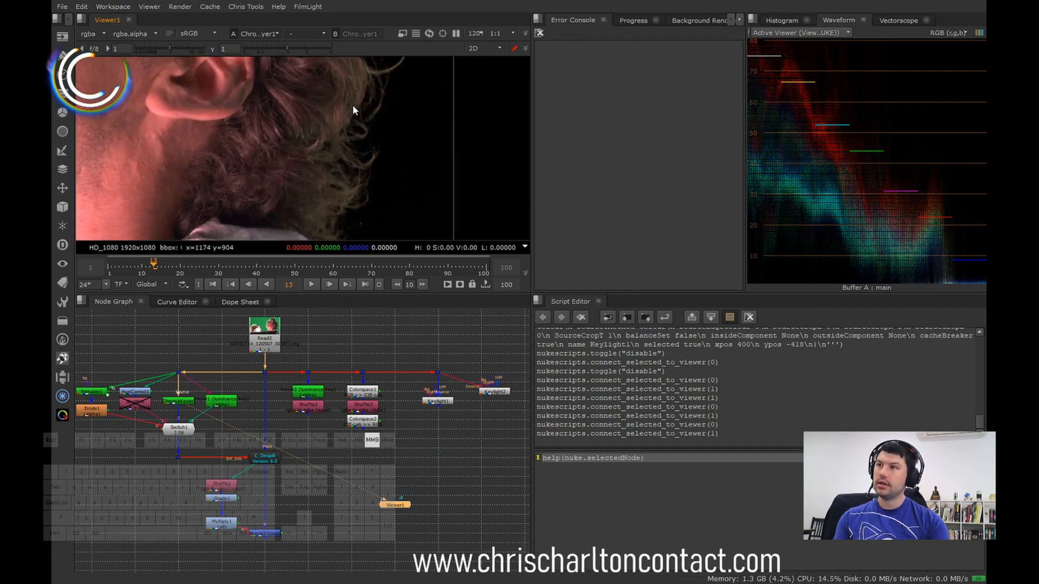
{"action": "key", "text": "2"}
{"action": "key", "text": "1"}
{"action": "key", "text": "2"}
{"action": "key", "text": "1"}
{"action": "key", "text": "2"}
{"action": "key", "text": "1"}
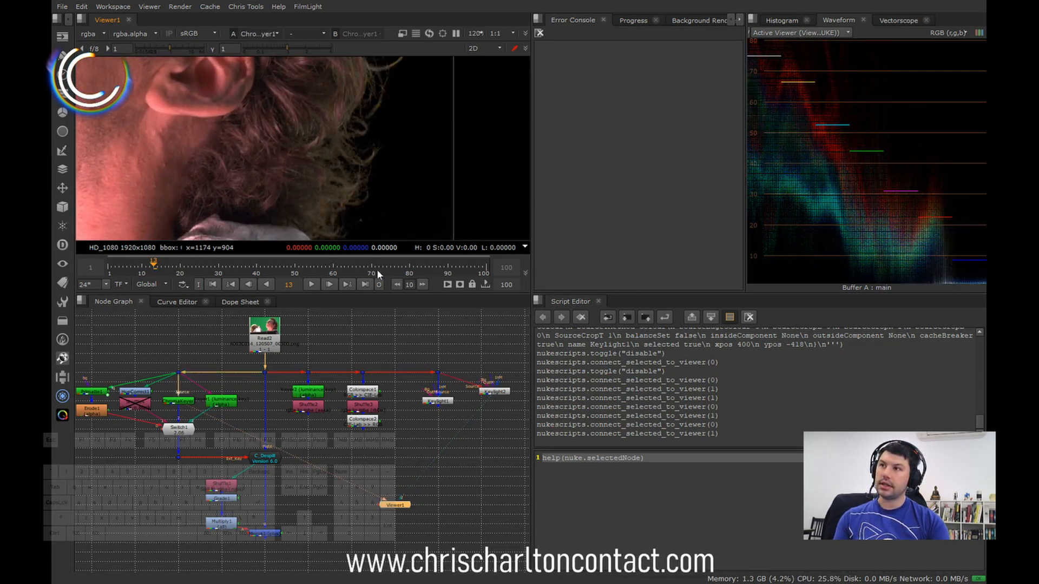
- Compare the ChromaKeyer1 and Keylight2 results on the hair of the blond person beside the lamp
{"action": "scroll", "coordinate": [385, 184], "scroll_direction": "down", "scroll_amount": 5}
{"action": "middle_click", "coordinate": [379, 194]}
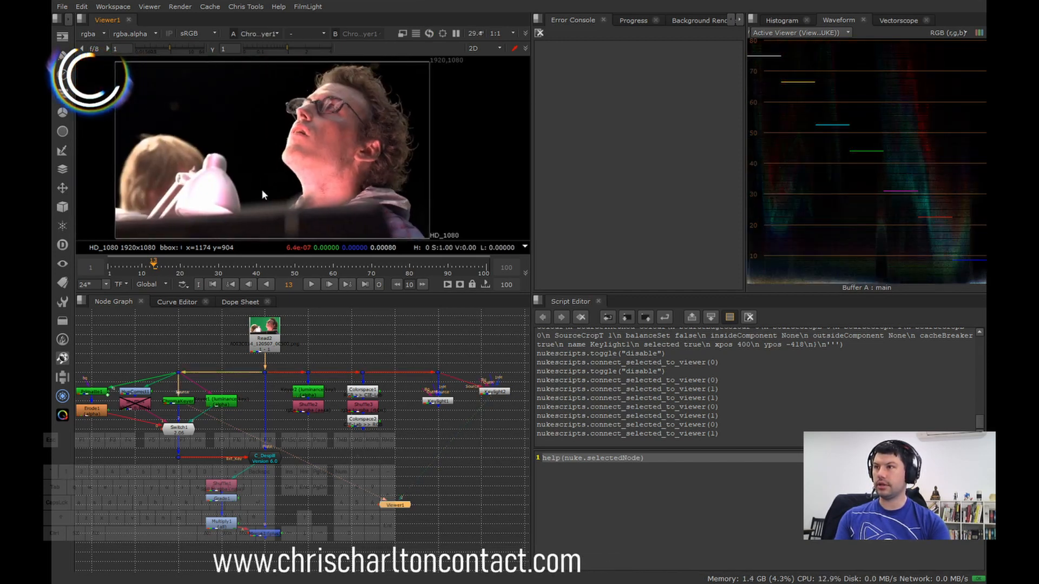
{"action": "scroll", "coordinate": [259, 189], "scroll_direction": "up", "scroll_amount": 5}
{"action": "middle_click_drag", "start_coordinate": [100, 111], "coordinate": [263, 173]}
{"action": "key", "text": "2"}
{"action": "key", "text": "1"}
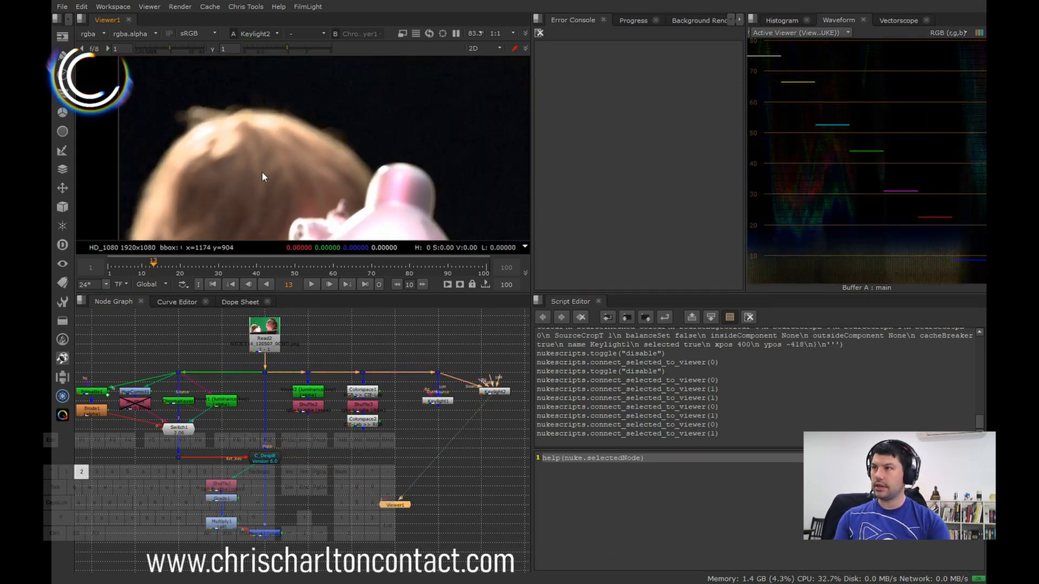
- View the C_Despill result over the whole frame and set its Despill Type to RGB
{"action": "left_click", "coordinate": [184, 438]}
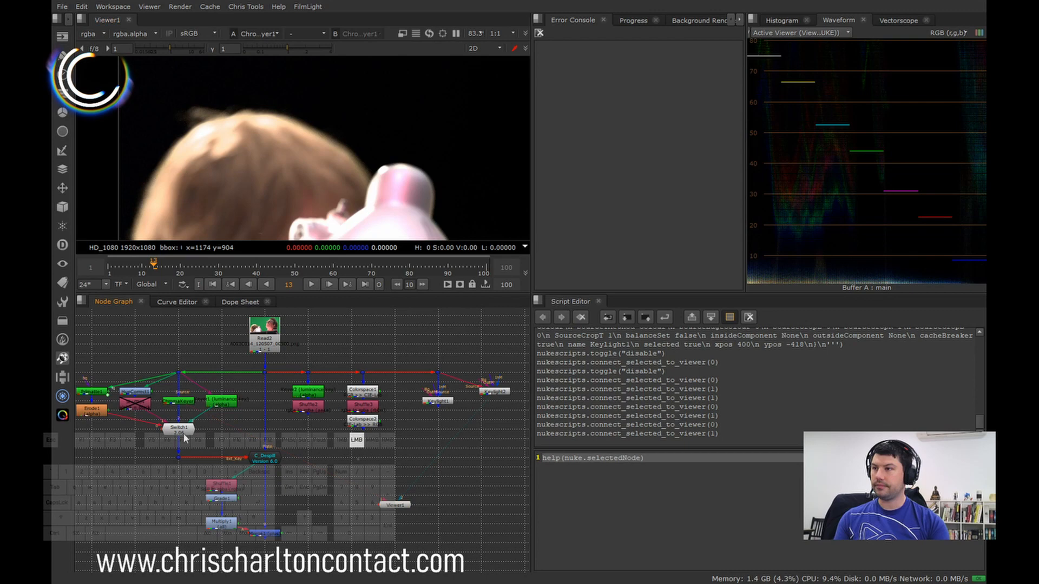
{"action": "left_click", "coordinate": [265, 457]}
{"action": "key", "text": "1"}
{"action": "double_click", "coordinate": [265, 457]}
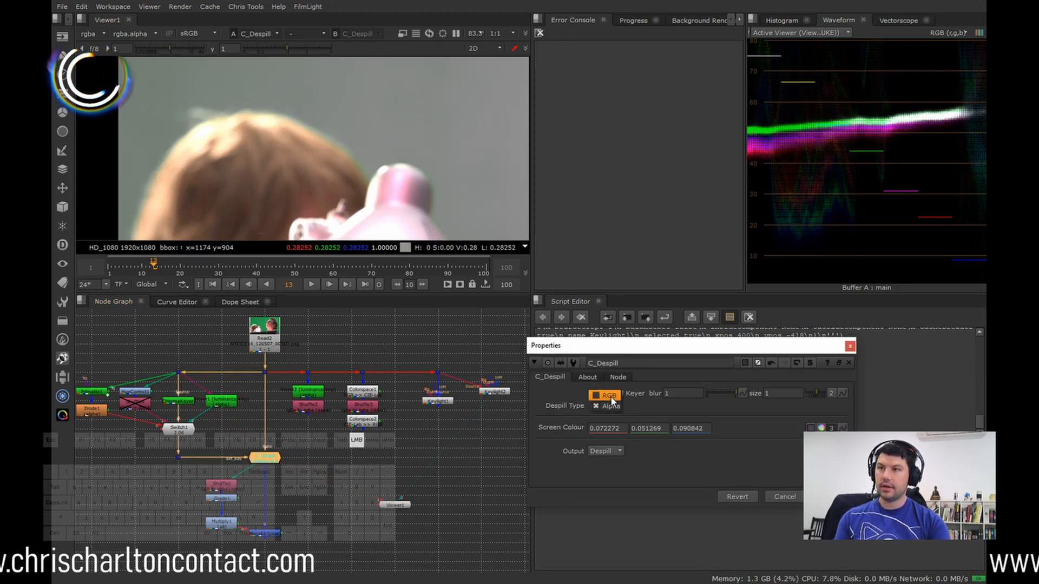
{"action": "left_click", "coordinate": [611, 396]}
{"action": "scroll", "coordinate": [414, 173], "scroll_direction": "down", "scroll_amount": 4}
{"action": "middle_click_drag", "start_coordinate": [413, 173], "coordinate": [281, 169]}
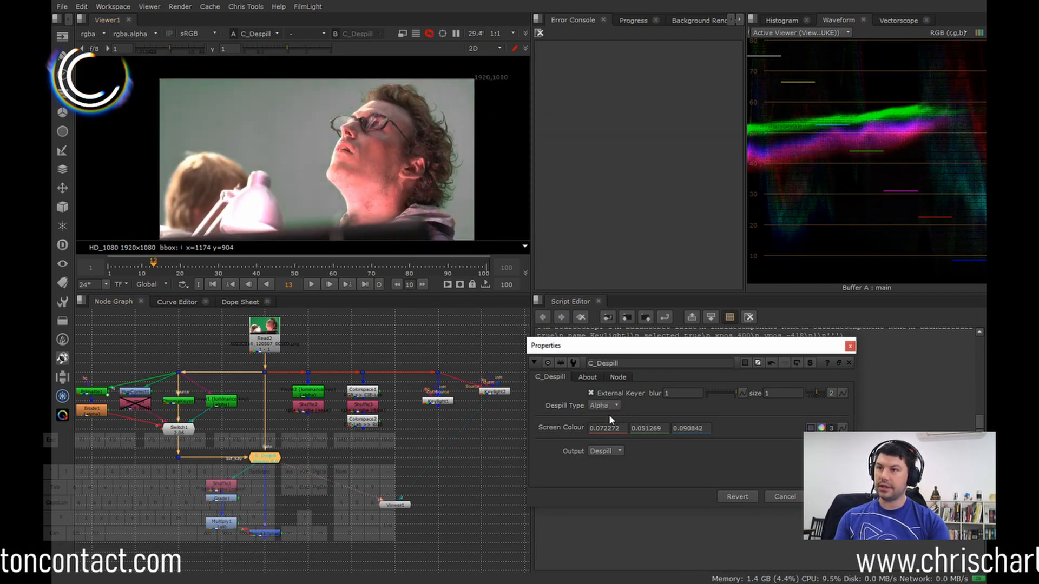
{"action": "left_click", "coordinate": [607, 395]}
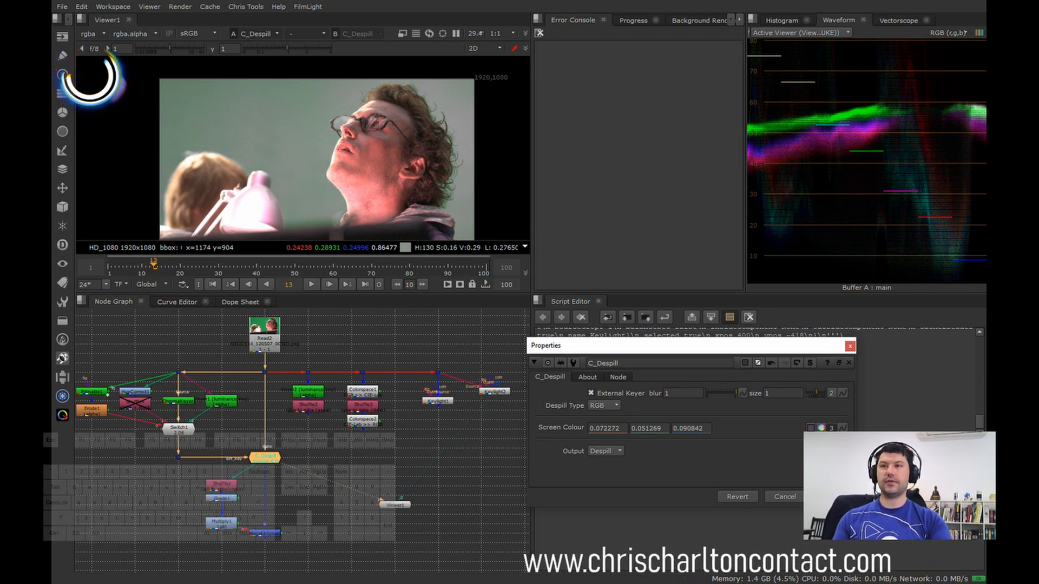
- Review Keyer1's luminance key range and set Switch1 to pass the Keyer1 input to C_Despill
{"action": "left_click", "coordinate": [219, 403]}
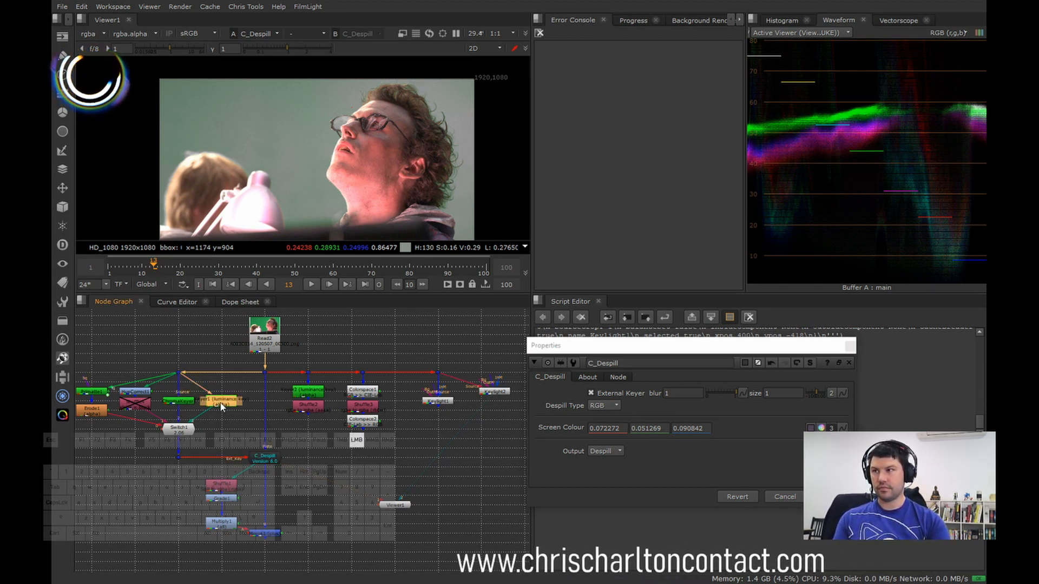
{"action": "double_click", "coordinate": [220, 403]}
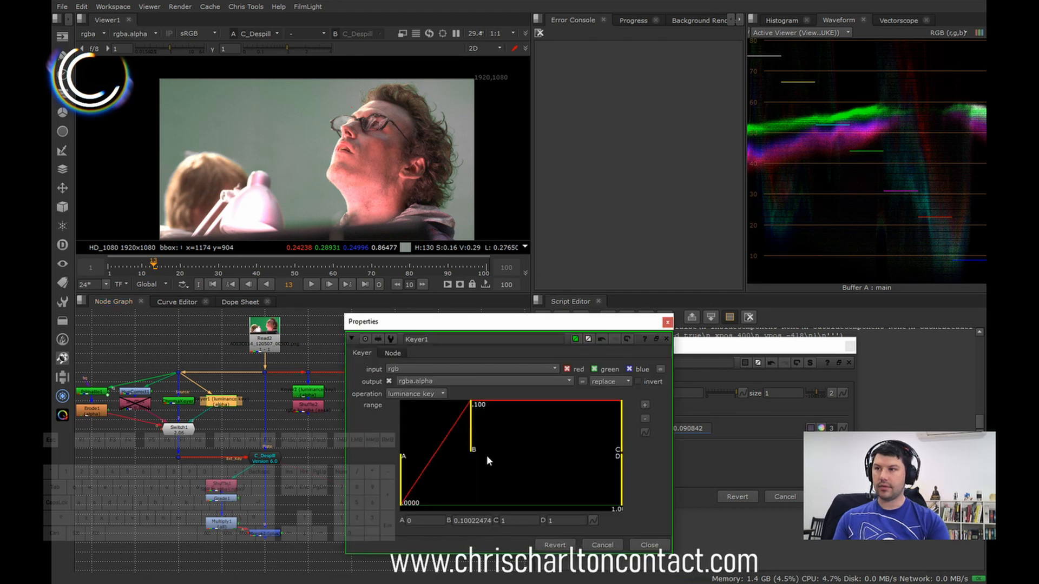
{"action": "left_click", "coordinate": [668, 324]}
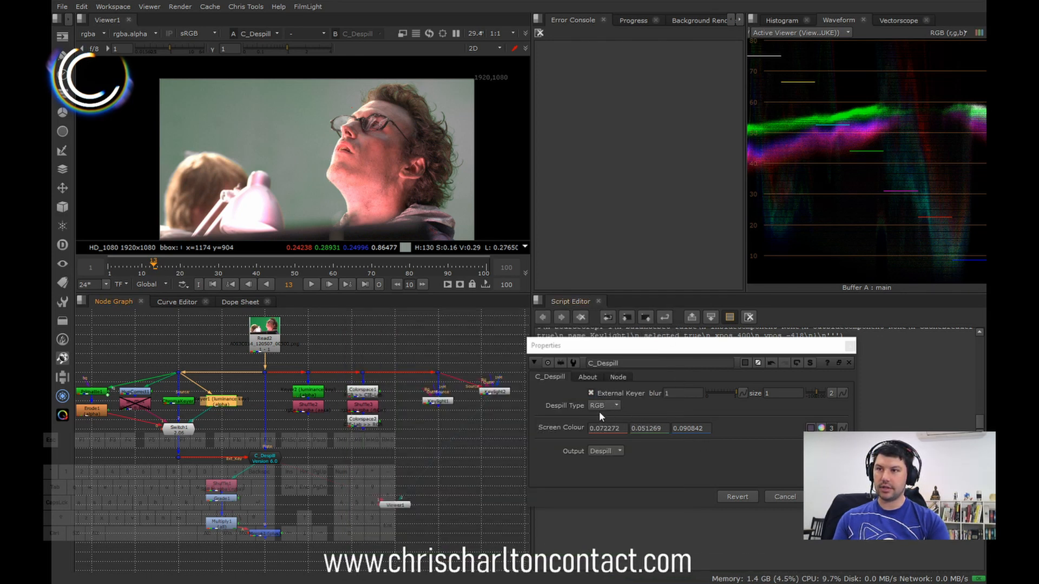
{"action": "double_click", "coordinate": [178, 430]}
{"action": "left_click_drag", "start_coordinate": [331, 462], "coordinate": [407, 463]}
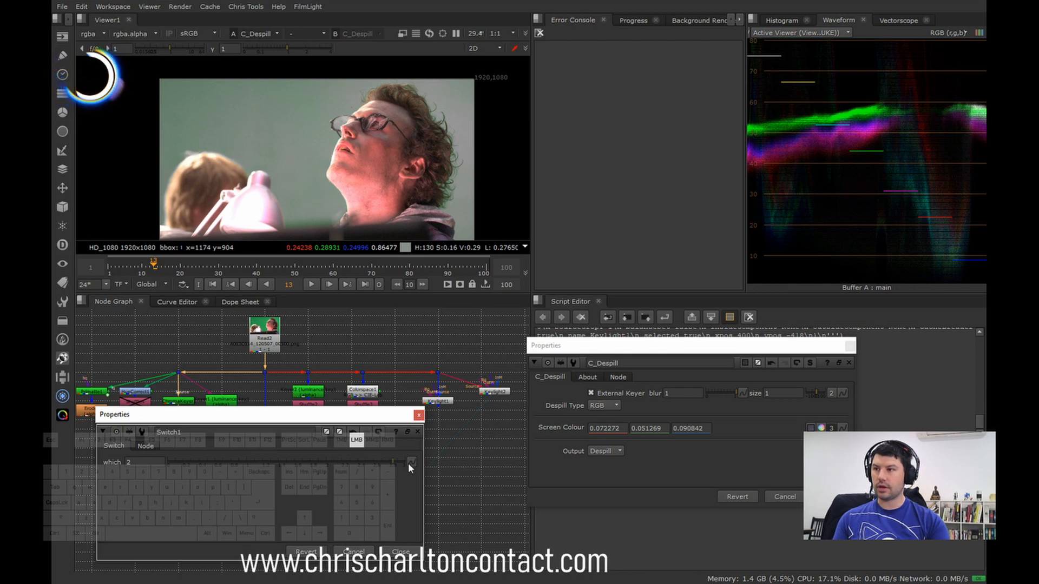
{"action": "left_click", "coordinate": [401, 552]}
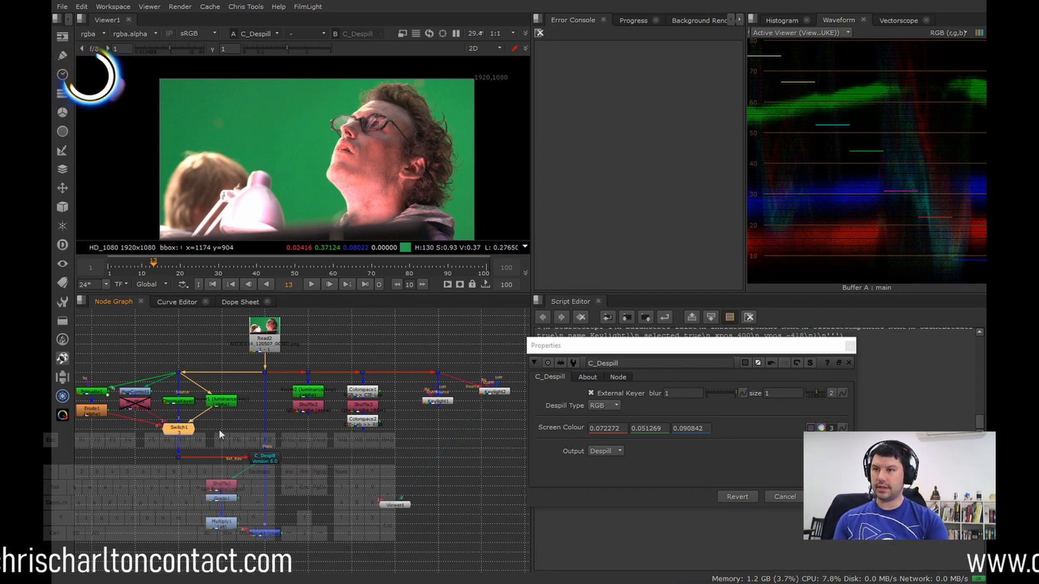
- Recheck Keyer1's luminance key settings and view the C_Despill output
{"action": "left_click", "coordinate": [216, 403]}
{"action": "double_click", "coordinate": [216, 403]}
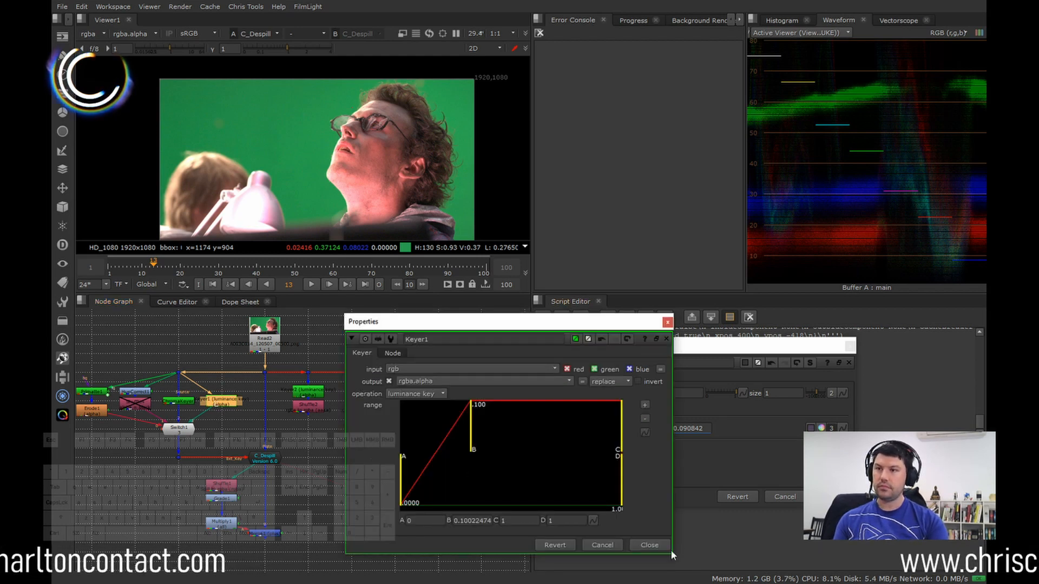
{"action": "left_click", "coordinate": [649, 545]}
{"action": "left_click", "coordinate": [267, 462]}
{"action": "key", "text": "1"}
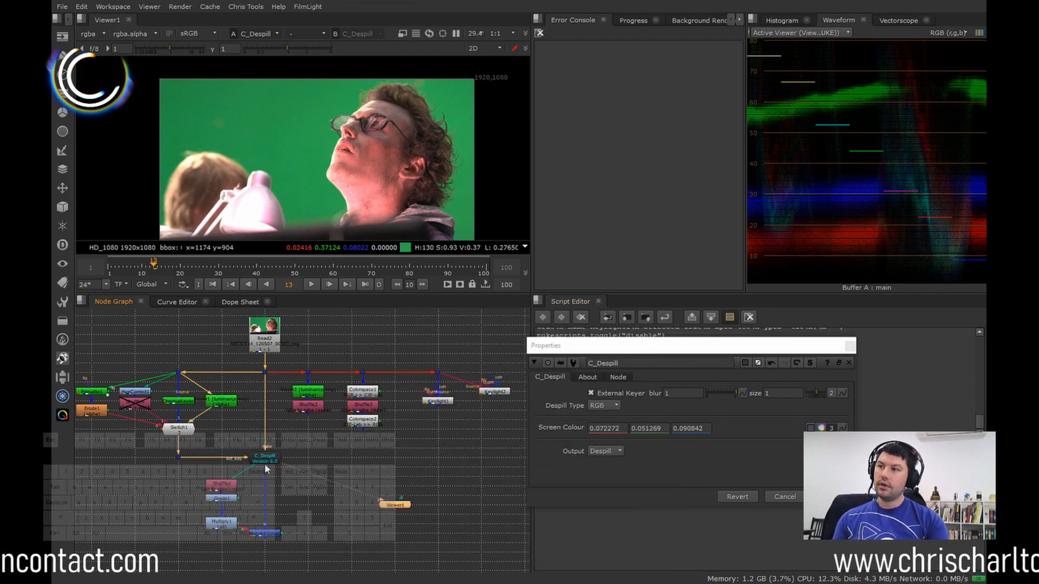
- Set point B of Keyer1's luminance key range to 1 and move its properties clear of the node graph
{"action": "double_click", "coordinate": [221, 403]}
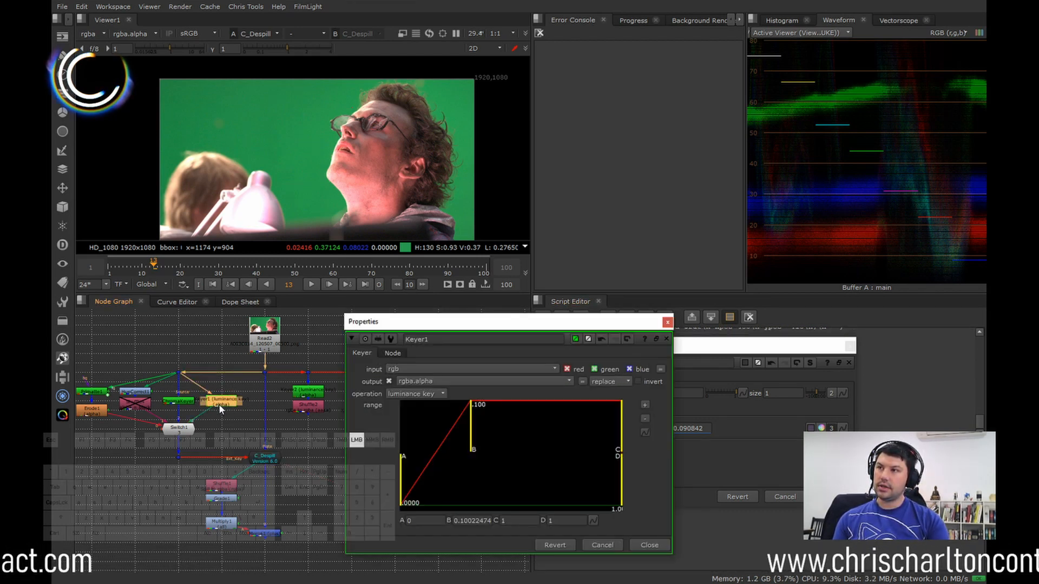
{"action": "left_click_drag", "start_coordinate": [476, 411], "coordinate": [623, 449]}
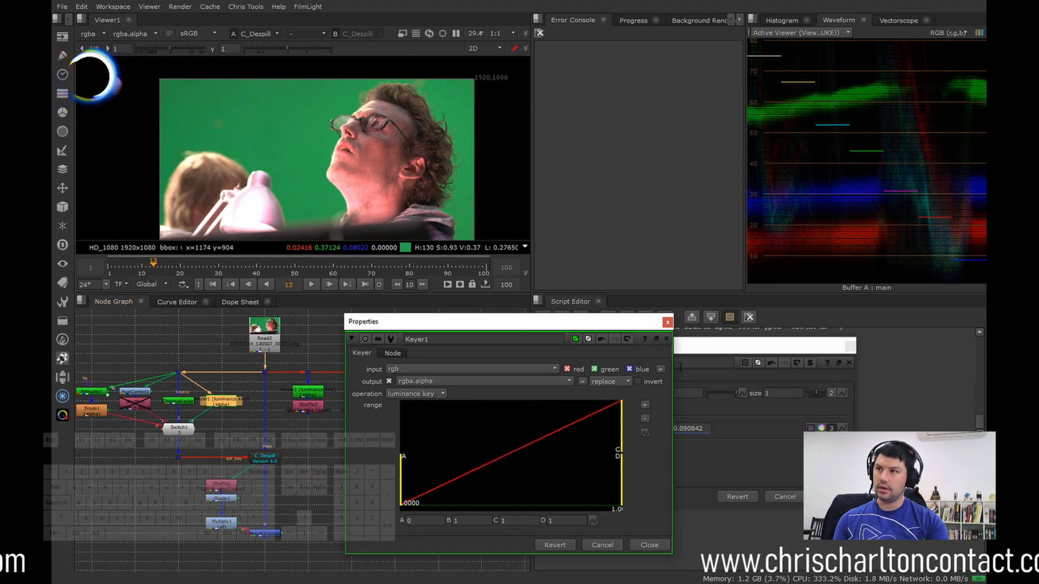
{"action": "left_click_drag", "start_coordinate": [622, 322], "coordinate": [785, 134]}
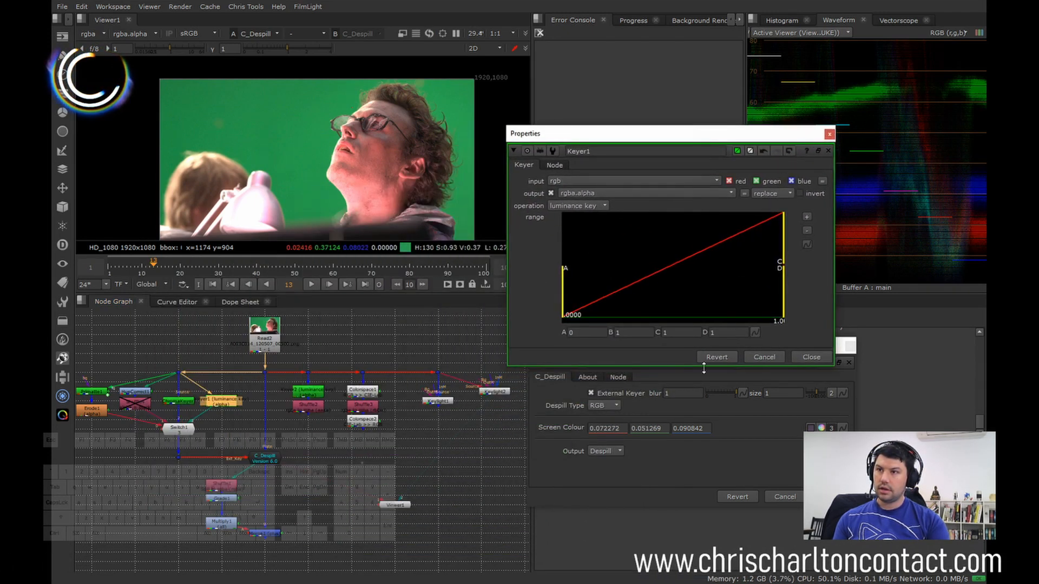
- Try point A of Keyer1's luminance range at about 0.126 and set C_Despill's Despill Type to Alpha
{"action": "left_click_drag", "start_coordinate": [569, 277], "coordinate": [613, 284]}
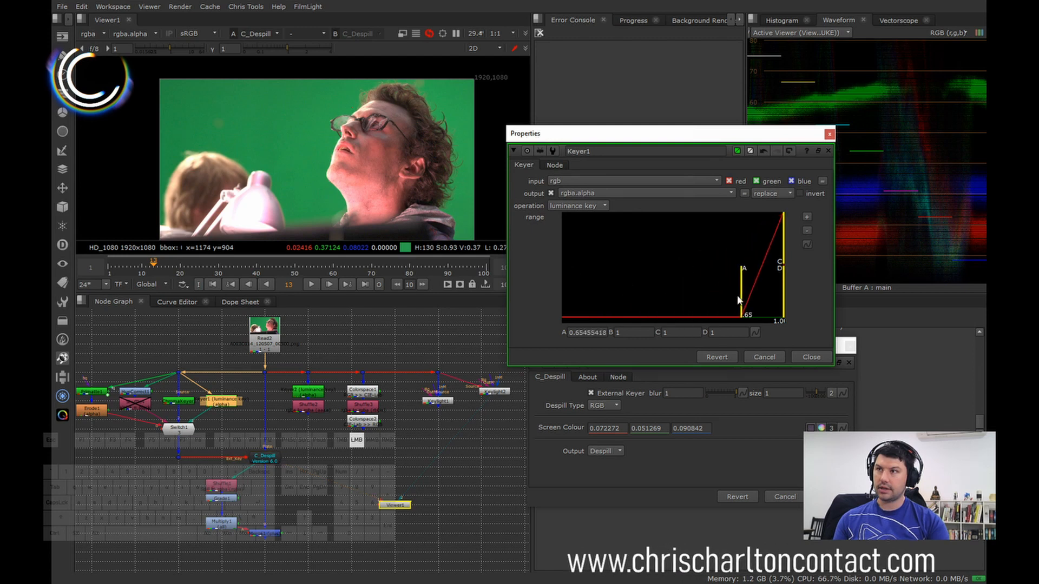
{"action": "left_click_drag", "start_coordinate": [739, 299], "coordinate": [644, 298]}
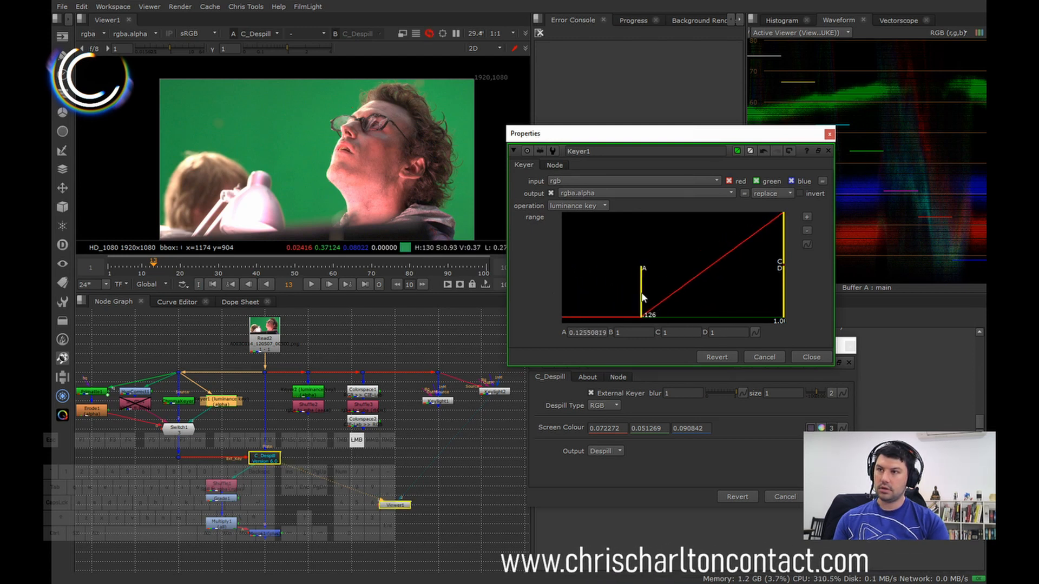
{"action": "left_click", "coordinate": [610, 408]}
{"action": "left_click", "coordinate": [611, 407]}
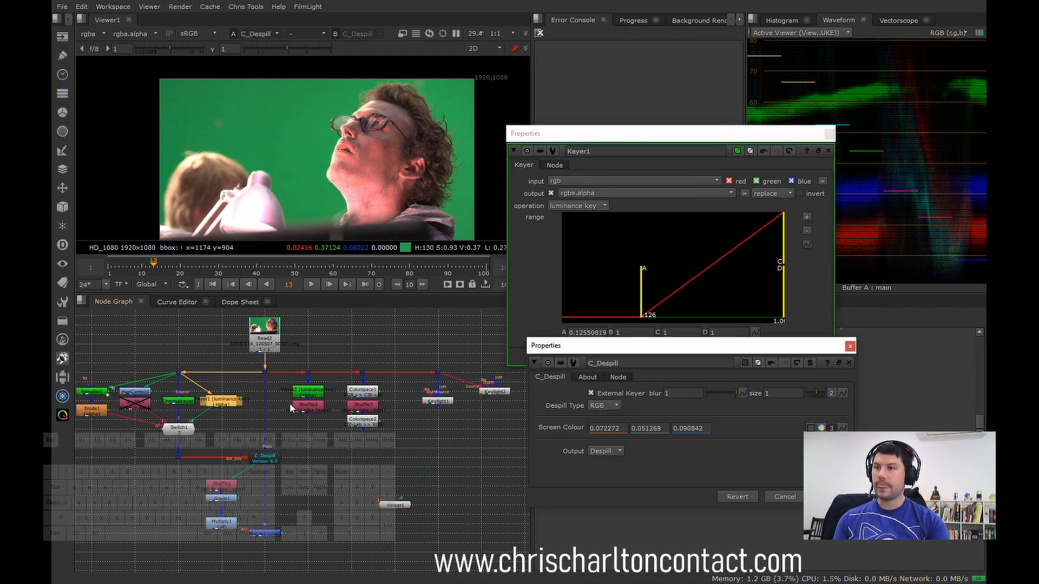
{"action": "left_click", "coordinate": [603, 412]}
{"action": "left_click", "coordinate": [603, 417]}
- Set Keyer1's luminance range to A 0, B 0, C 0 and D about 0.433, and close its properties
{"action": "left_click_drag", "start_coordinate": [643, 294], "coordinate": [563, 296]}
{"action": "left_click_drag", "start_coordinate": [783, 261], "coordinate": [546, 258]}
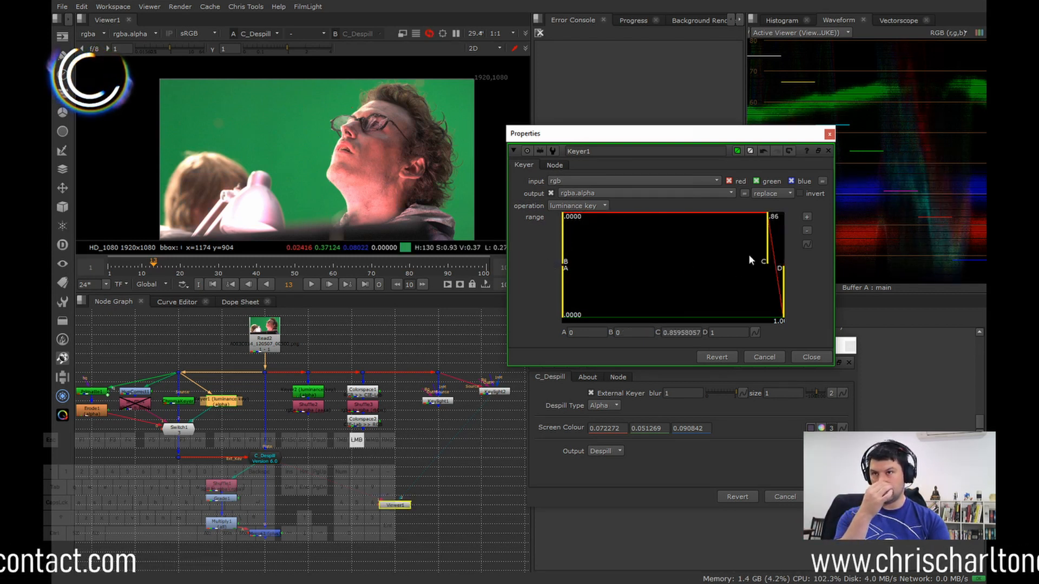
{"action": "left_click_drag", "start_coordinate": [752, 258], "coordinate": [651, 257]}
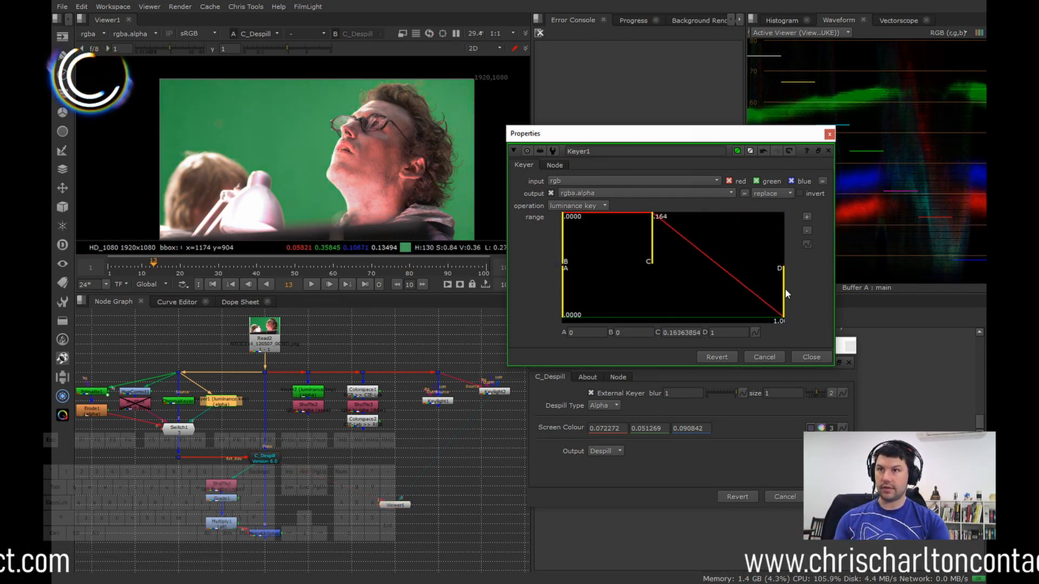
{"action": "left_click_drag", "start_coordinate": [784, 292], "coordinate": [707, 301]}
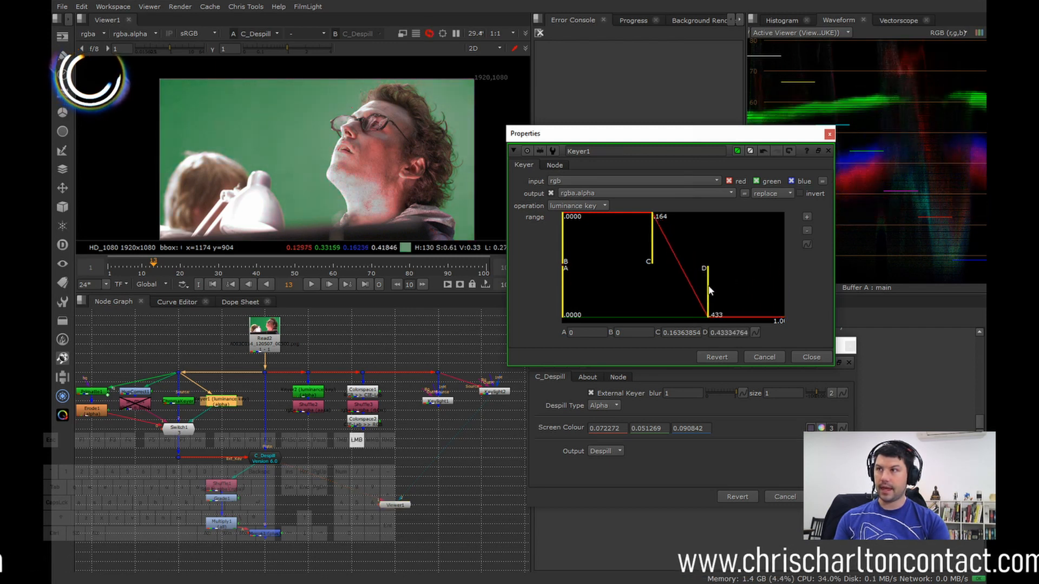
{"action": "left_click_drag", "start_coordinate": [652, 256], "coordinate": [560, 256]}
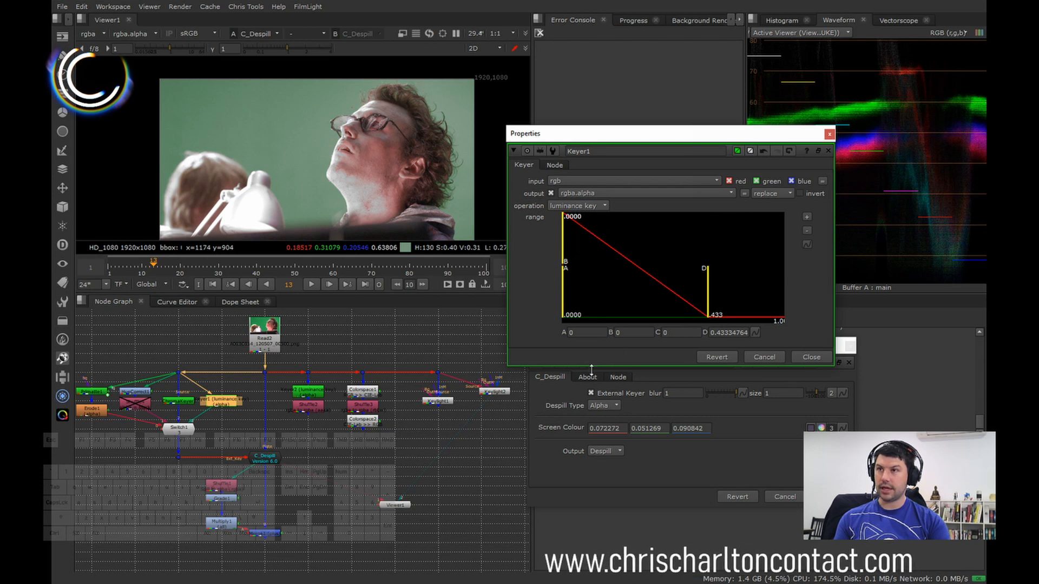
{"action": "left_click", "coordinate": [810, 357]}
- View the outputs of Shuffle1, Grade1 and Merge1 in turn and compare them with the C_Despill output
{"action": "middle_click_drag", "start_coordinate": [215, 496], "coordinate": [247, 445]}
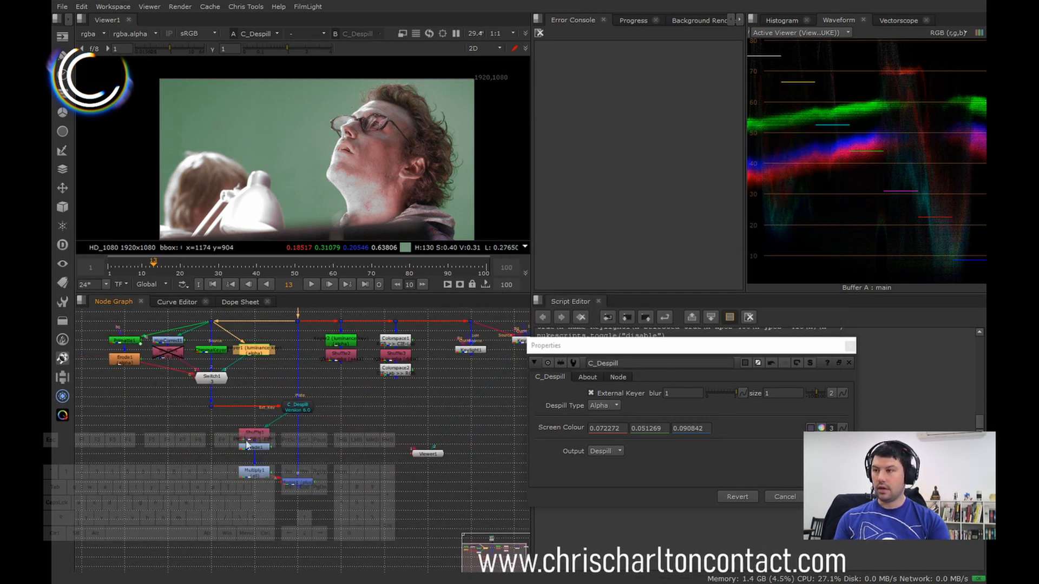
{"action": "key", "text": "1"}
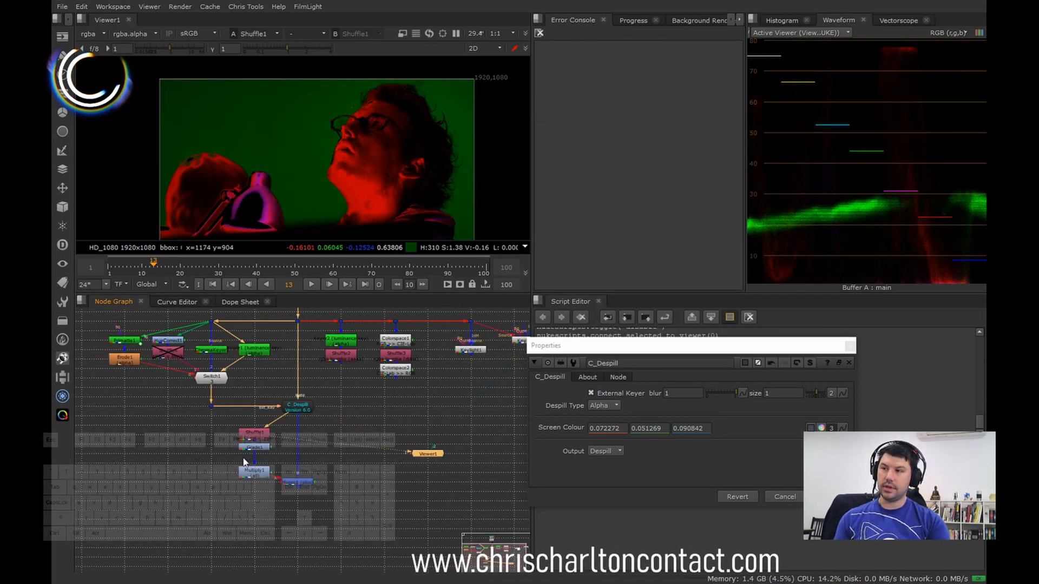
{"action": "left_click", "coordinate": [267, 451]}
{"action": "key", "text": "1"}
{"action": "left_click", "coordinate": [268, 471]}
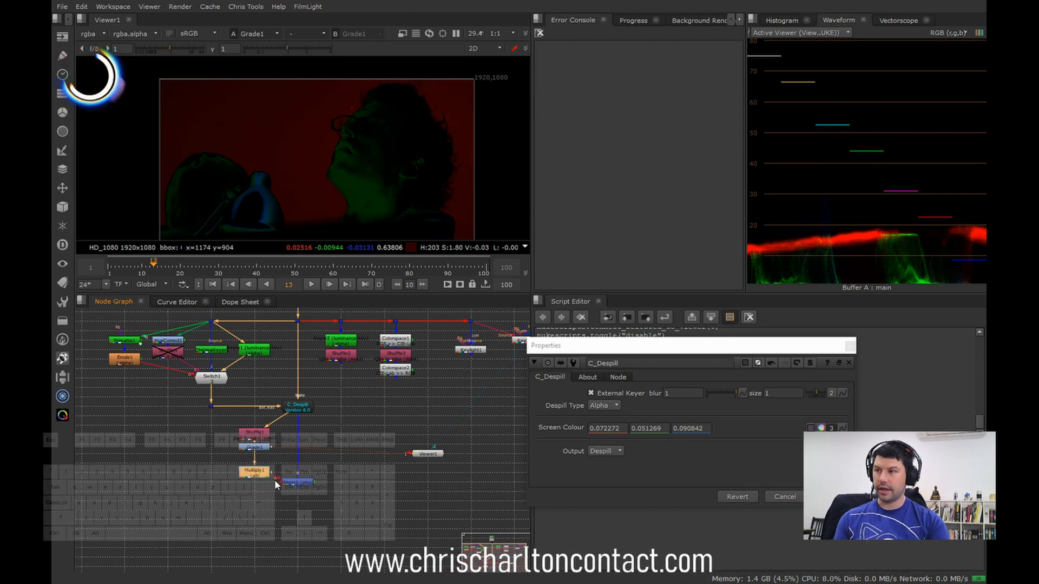
{"action": "left_click", "coordinate": [297, 482]}
{"action": "key", "text": "1"}
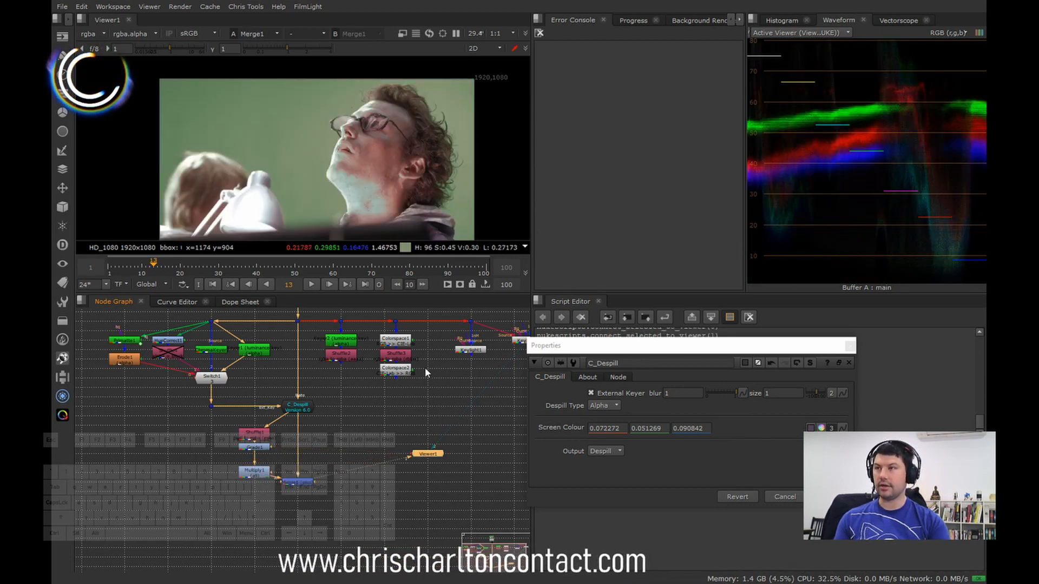
{"action": "scroll", "coordinate": [257, 441], "scroll_direction": "up", "scroll_amount": 1}
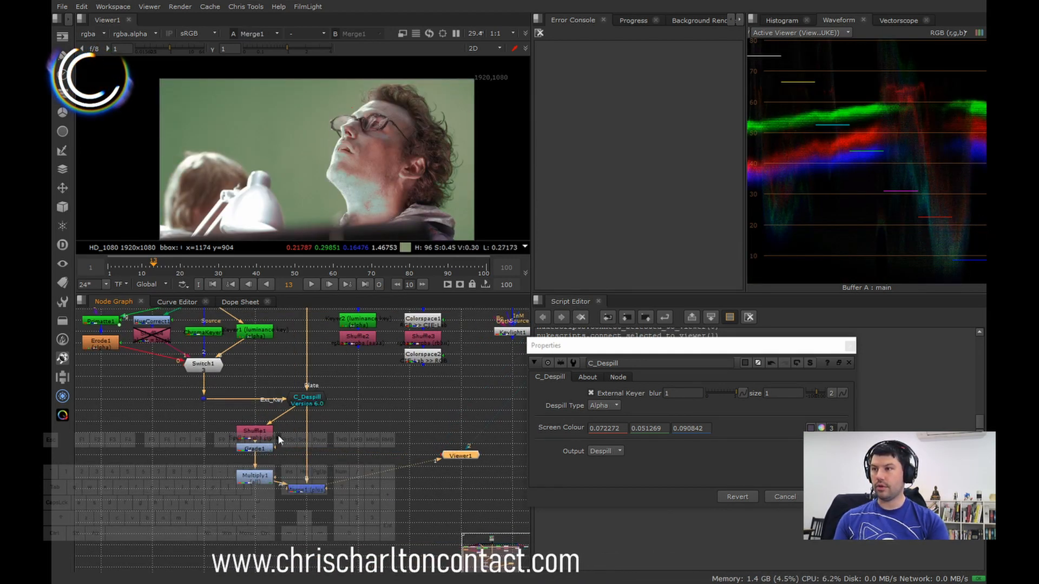
{"action": "left_click", "coordinate": [308, 401]}
{"action": "key", "text": "1"}
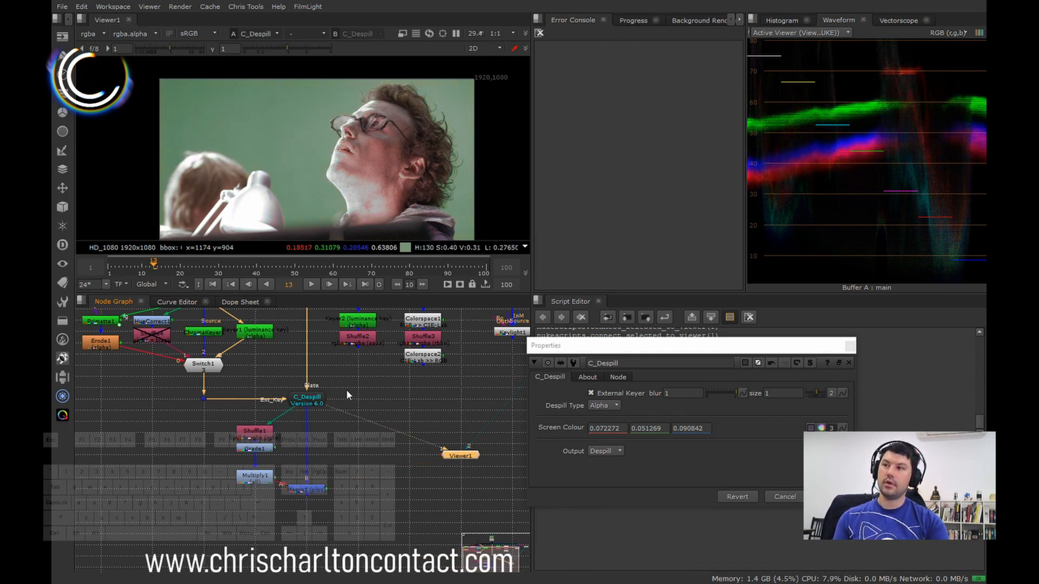
- Disable the Grade1 node below Shuffle1 and view the Merge1 output
{"action": "scroll", "coordinate": [336, 507], "scroll_direction": "down", "scroll_amount": 3}
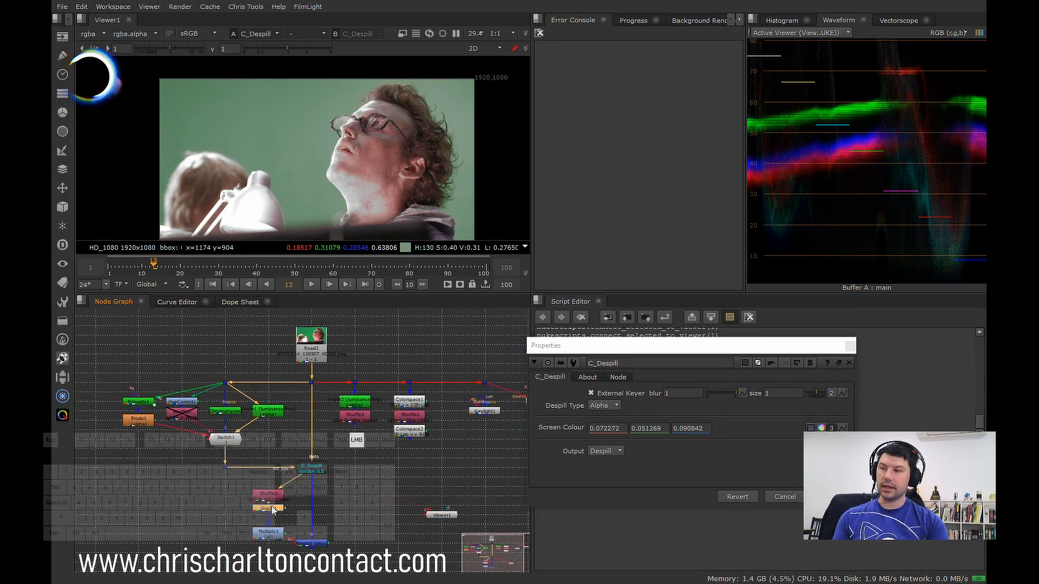
{"action": "middle_click_drag", "start_coordinate": [320, 511], "coordinate": [350, 466]}
{"action": "scroll", "coordinate": [328, 473], "scroll_direction": "up", "scroll_amount": 4}
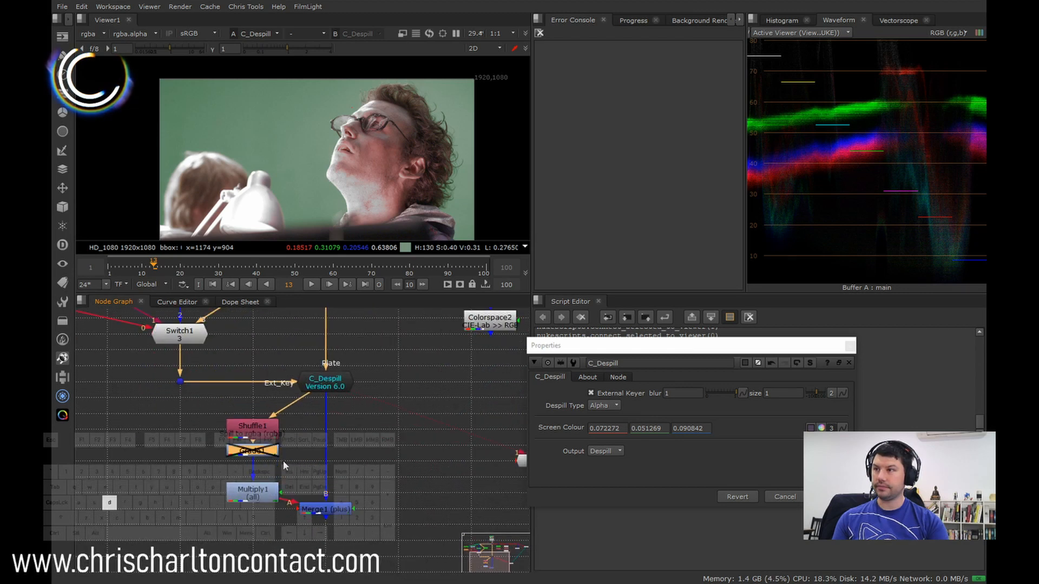
{"action": "left_click", "coordinate": [311, 503]}
{"action": "key", "text": "1"}
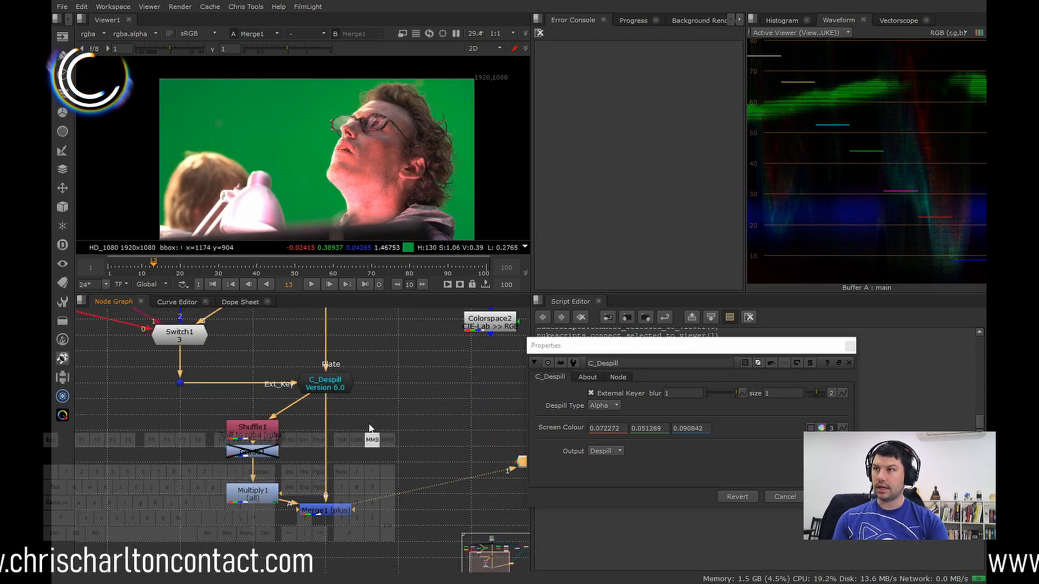
- Set Multiply1's value to 1.26 and close the Multiply1 and C_Despill properties
{"action": "middle_click_drag", "start_coordinate": [261, 492], "coordinate": [262, 511]}
{"action": "double_click", "coordinate": [262, 512]}
{"action": "left_click_drag", "start_coordinate": [472, 471], "coordinate": [450, 462]}
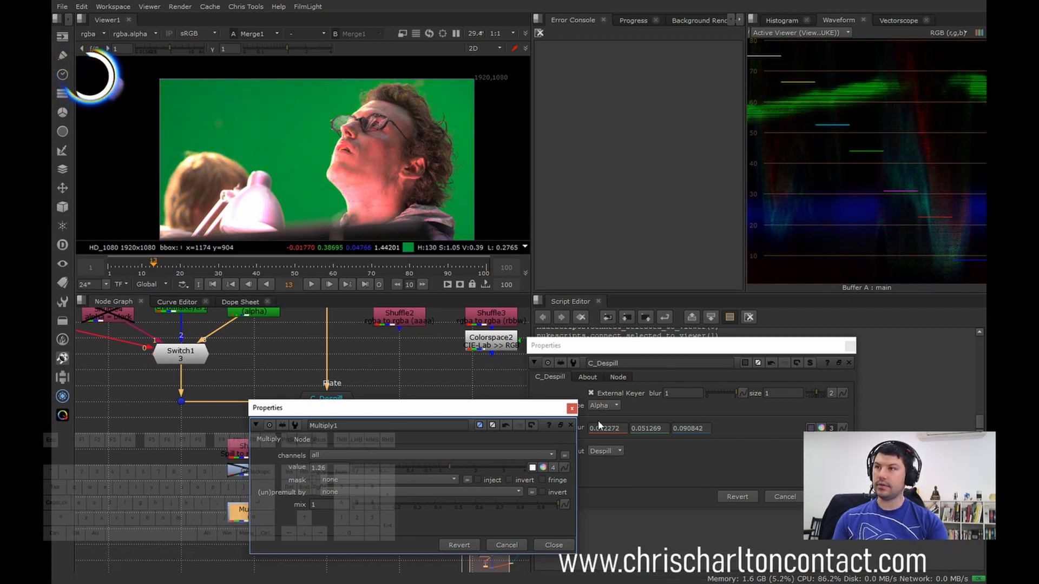
{"action": "left_click", "coordinate": [571, 408]}
{"action": "left_click", "coordinate": [850, 345]}
- Deselect all nodes, save the script and move the Viewer1 node below Merge1
{"action": "scroll", "coordinate": [378, 440], "scroll_direction": "down", "scroll_amount": 3}
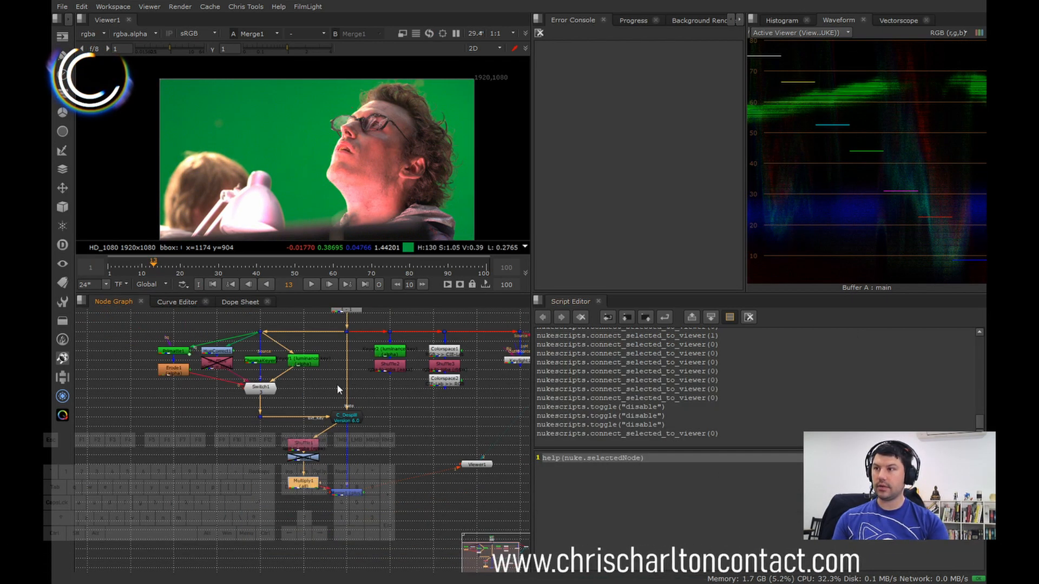
{"action": "middle_click_drag", "start_coordinate": [389, 448], "coordinate": [333, 450]}
{"action": "left_click", "coordinate": [350, 433]}
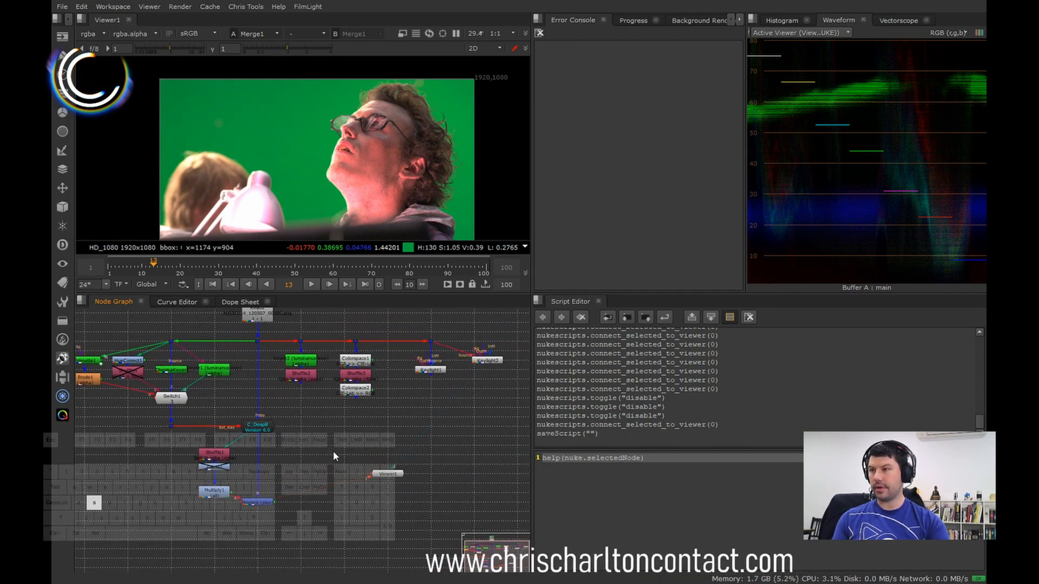
{"action": "key", "text": "ctrl+s"}
{"action": "left_click_drag", "start_coordinate": [387, 474], "coordinate": [257, 549]}
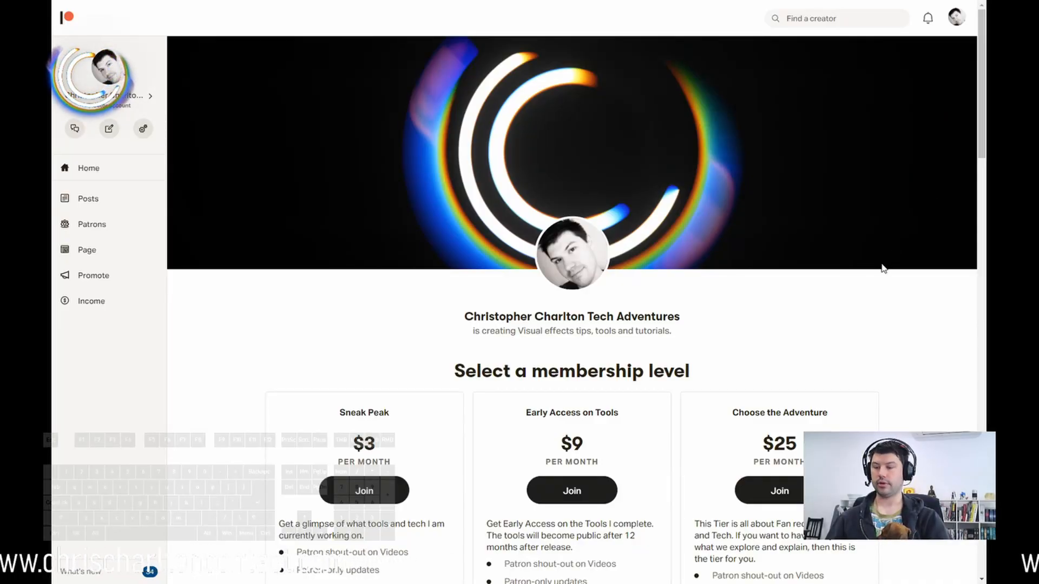
- Examine the membership levels and their benefits on the creator's Patreon page
{"action": "scroll", "coordinate": [887, 269], "scroll_direction": "down", "scroll_amount": 2}
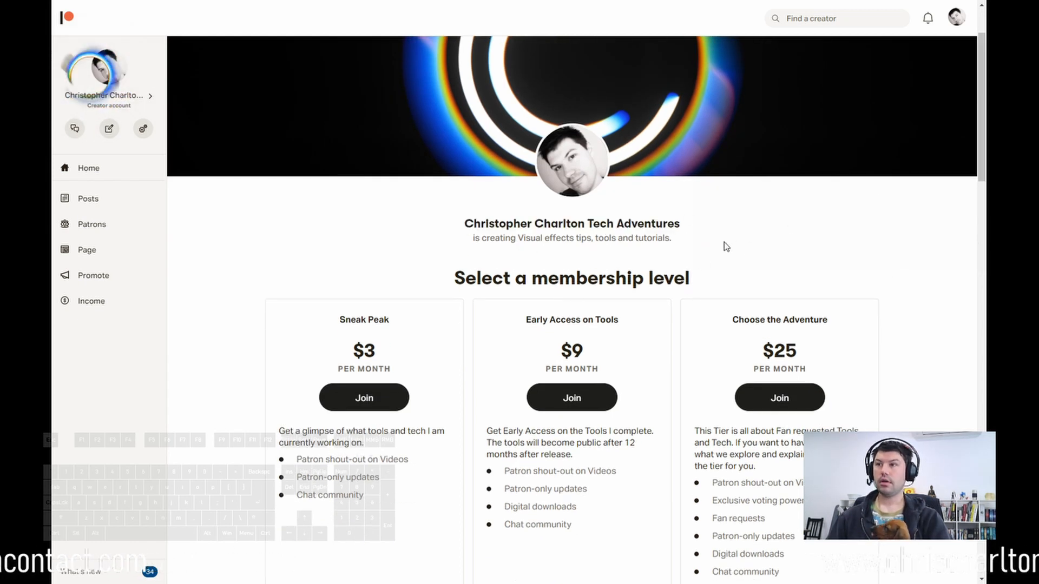
{"action": "scroll", "coordinate": [819, 241], "scroll_direction": "down", "scroll_amount": 4}
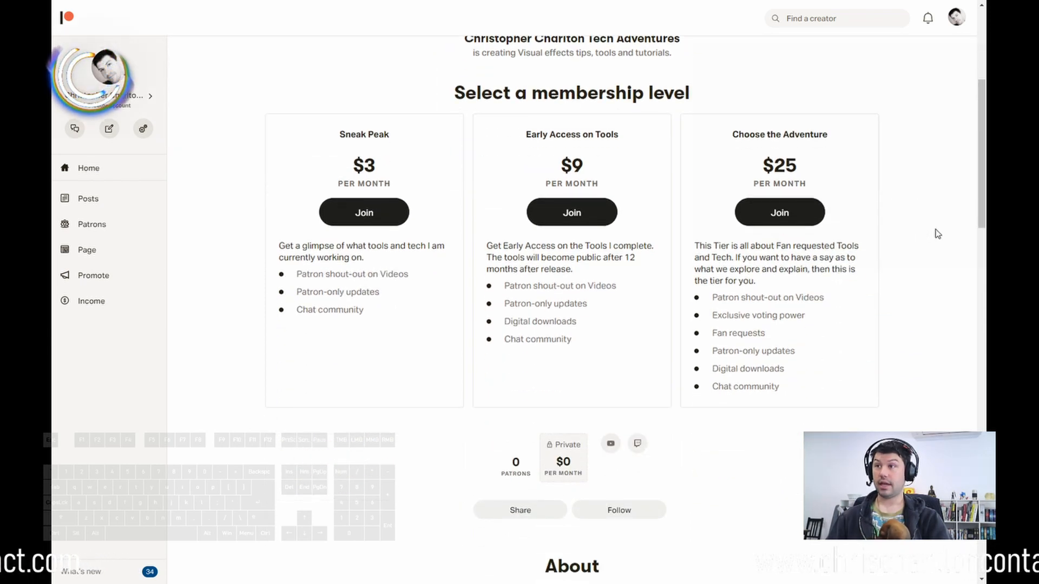